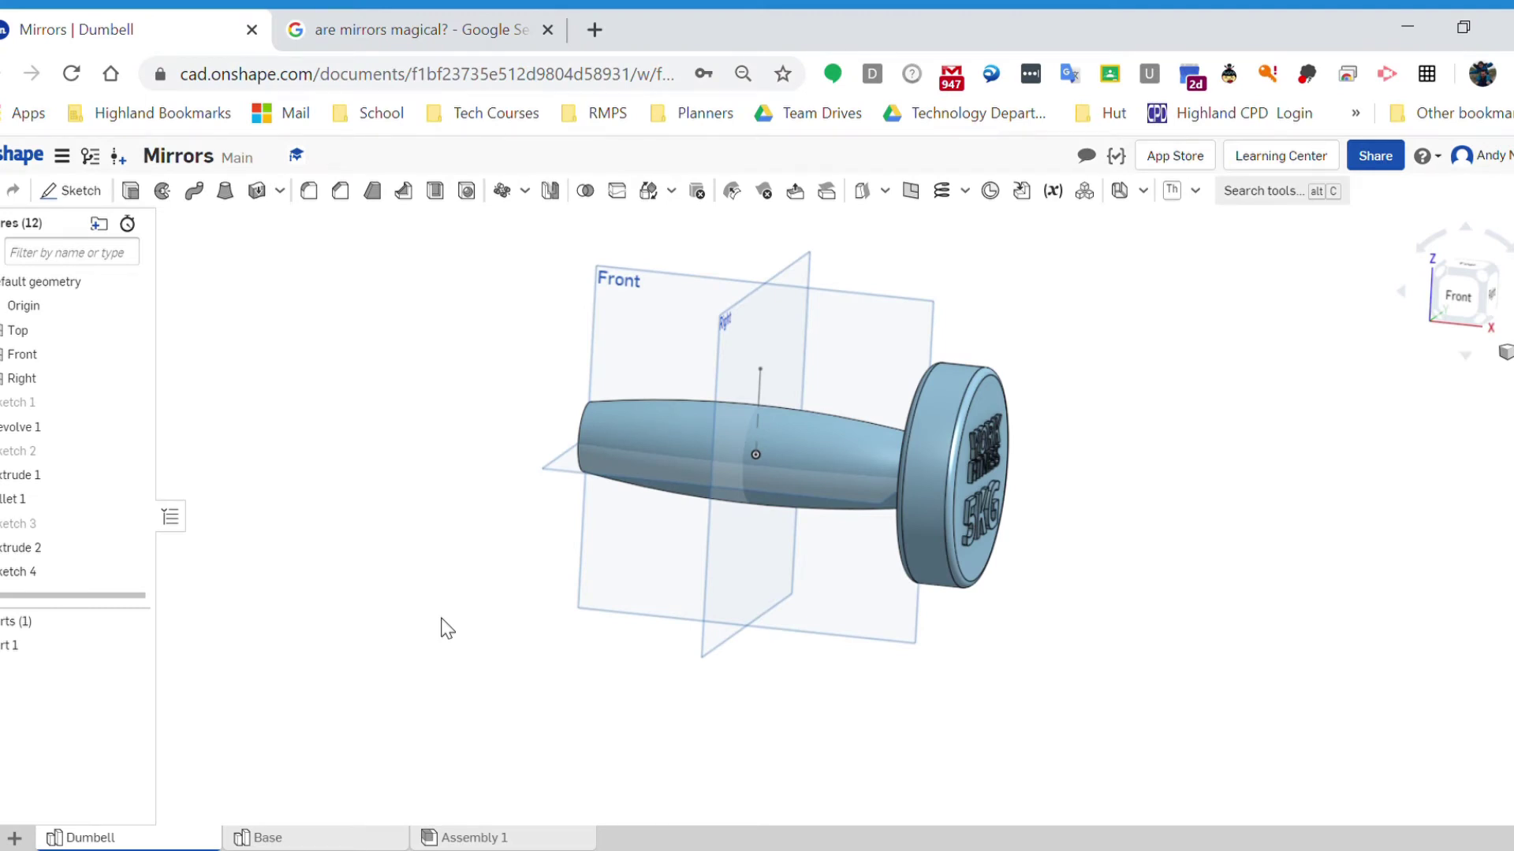
Start a Feature mirror and select Extrude 1 and Fillet 1 to copy.
{"action": "right_click_drag", "start_coordinate": [493, 576], "coordinate": [540, 588]}
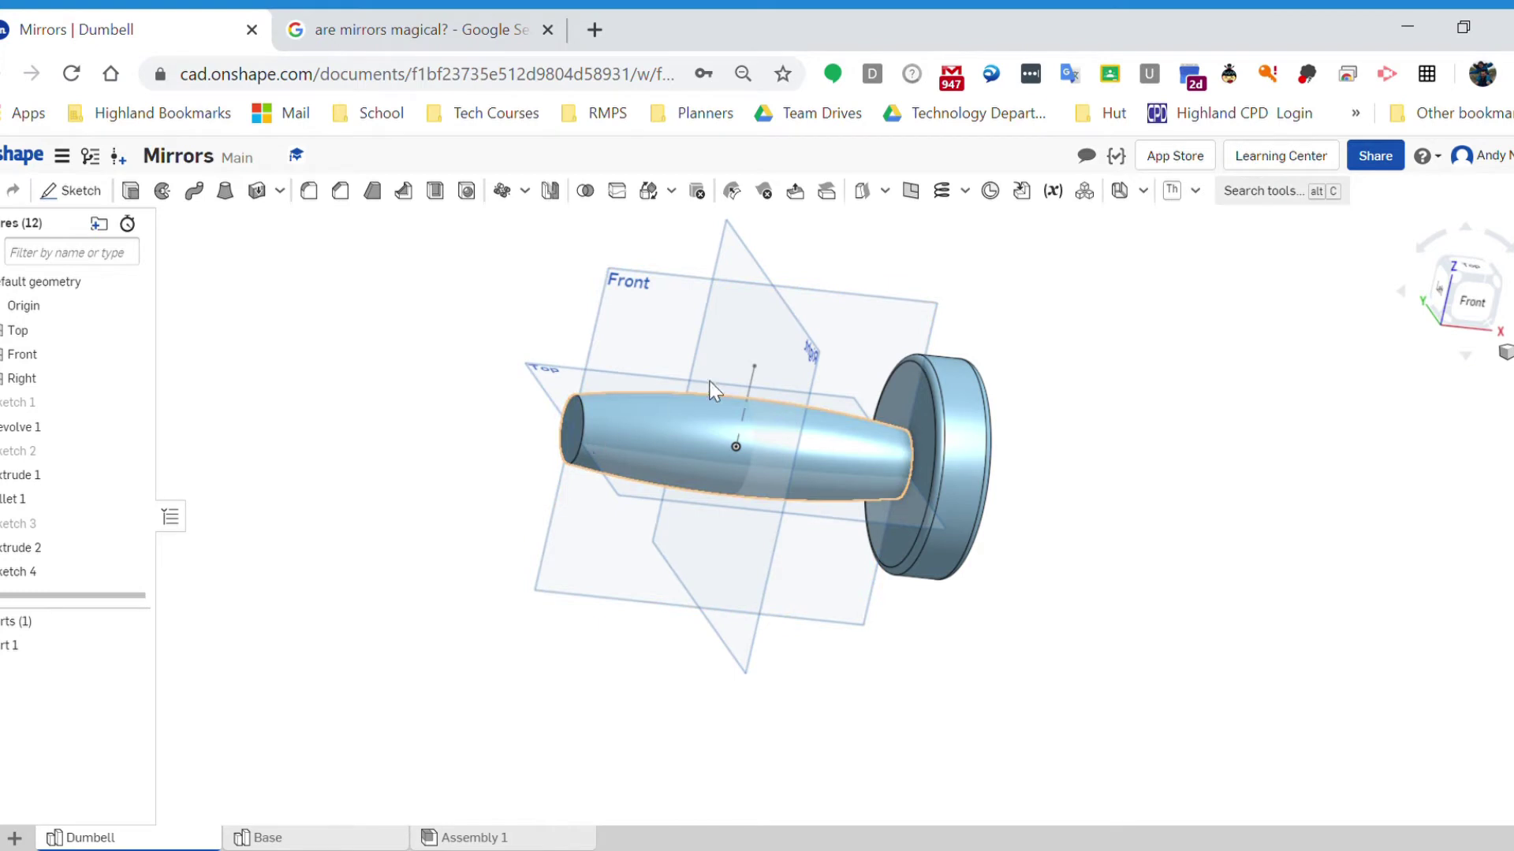
{"action": "right_click_drag", "start_coordinate": [941, 486], "coordinate": [906, 486]}
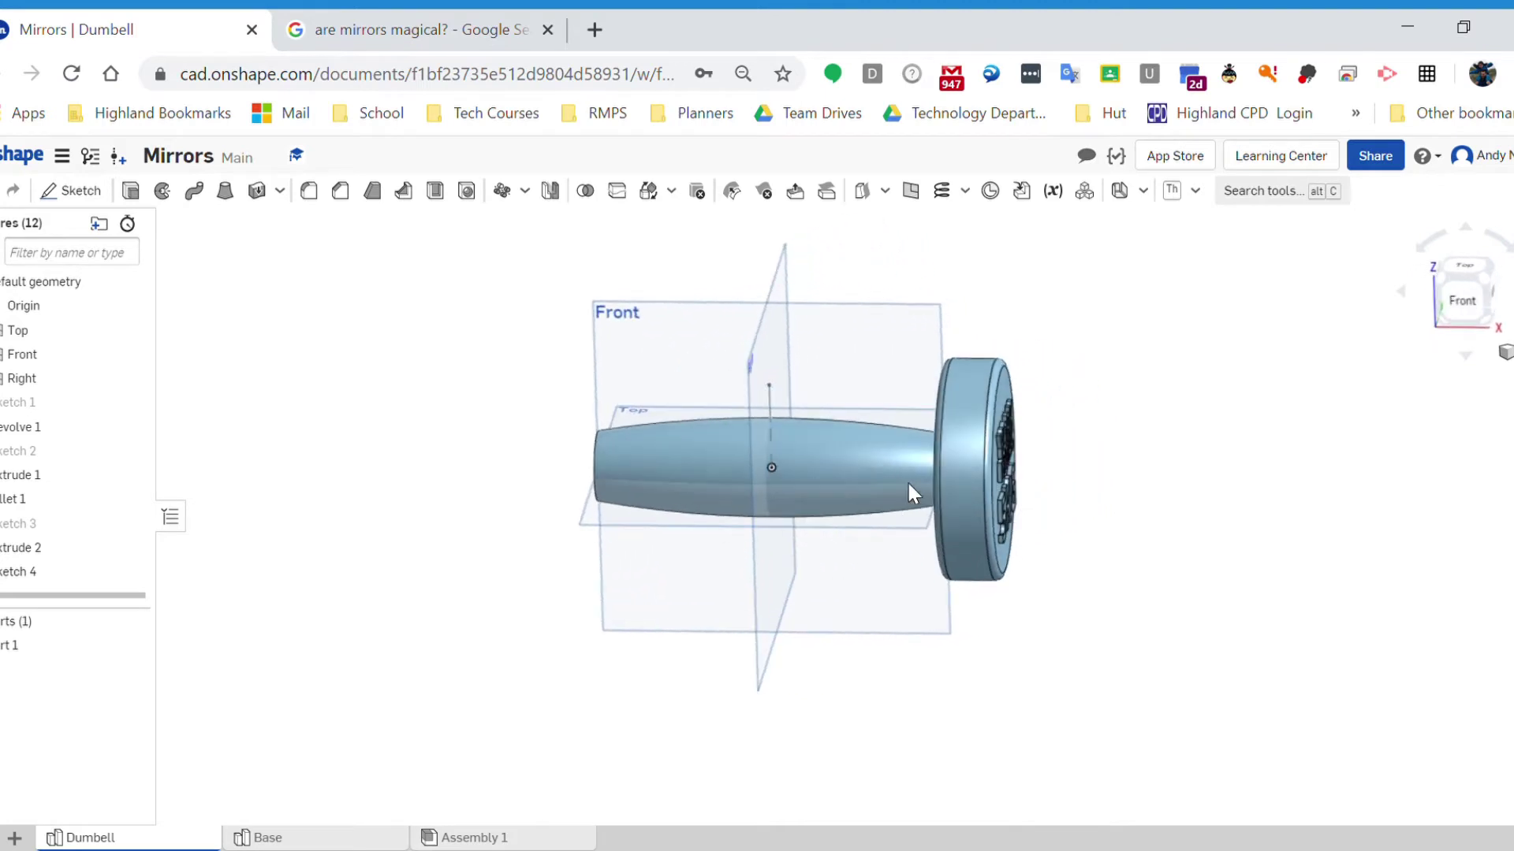
{"action": "left_click", "coordinate": [550, 191]}
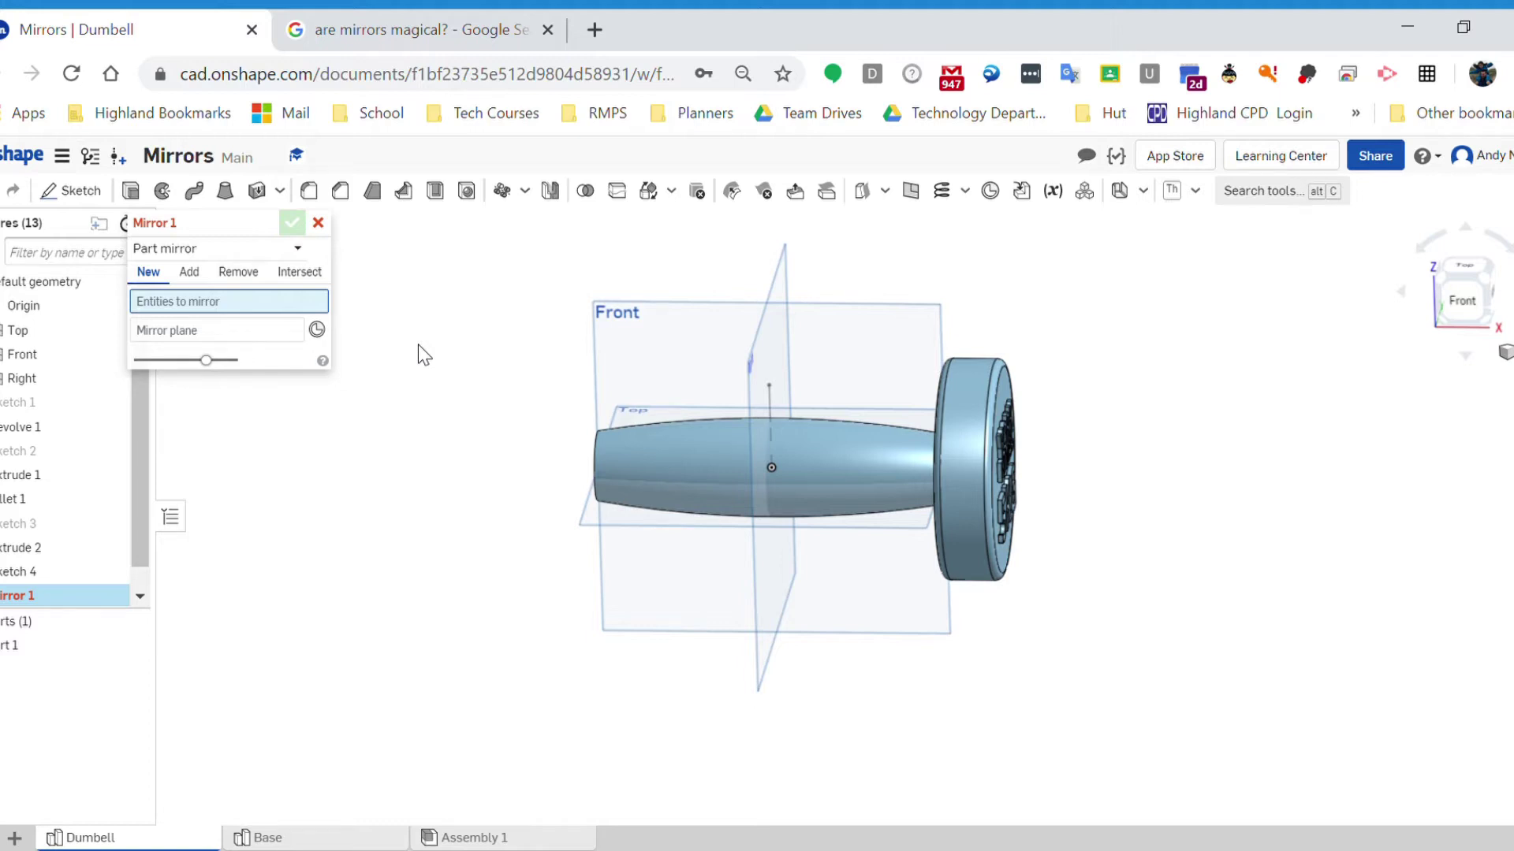
{"action": "left_click", "coordinate": [309, 254]}
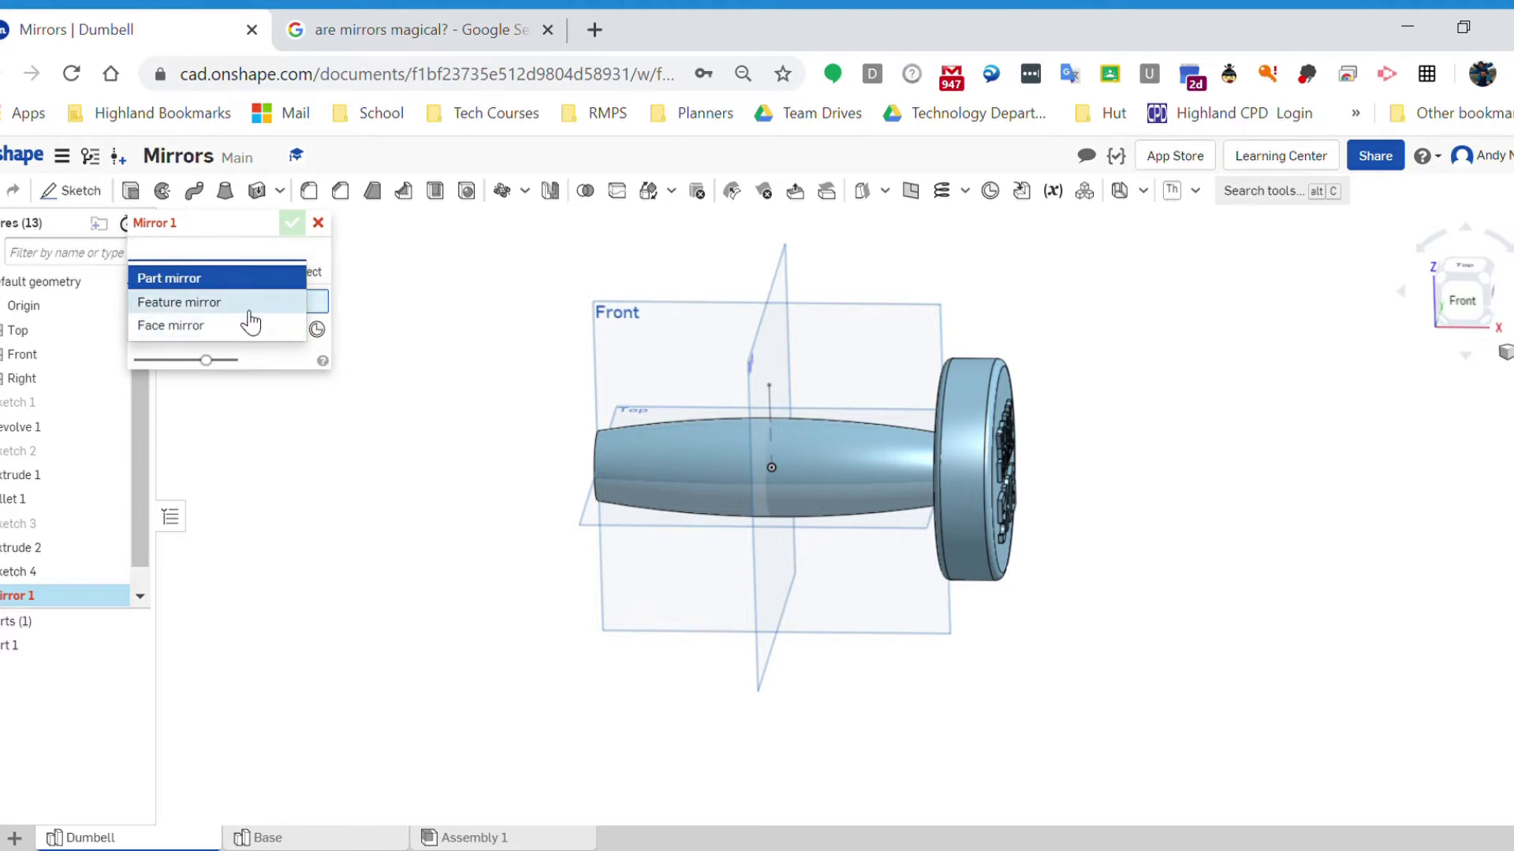
{"action": "left_click", "coordinate": [249, 303]}
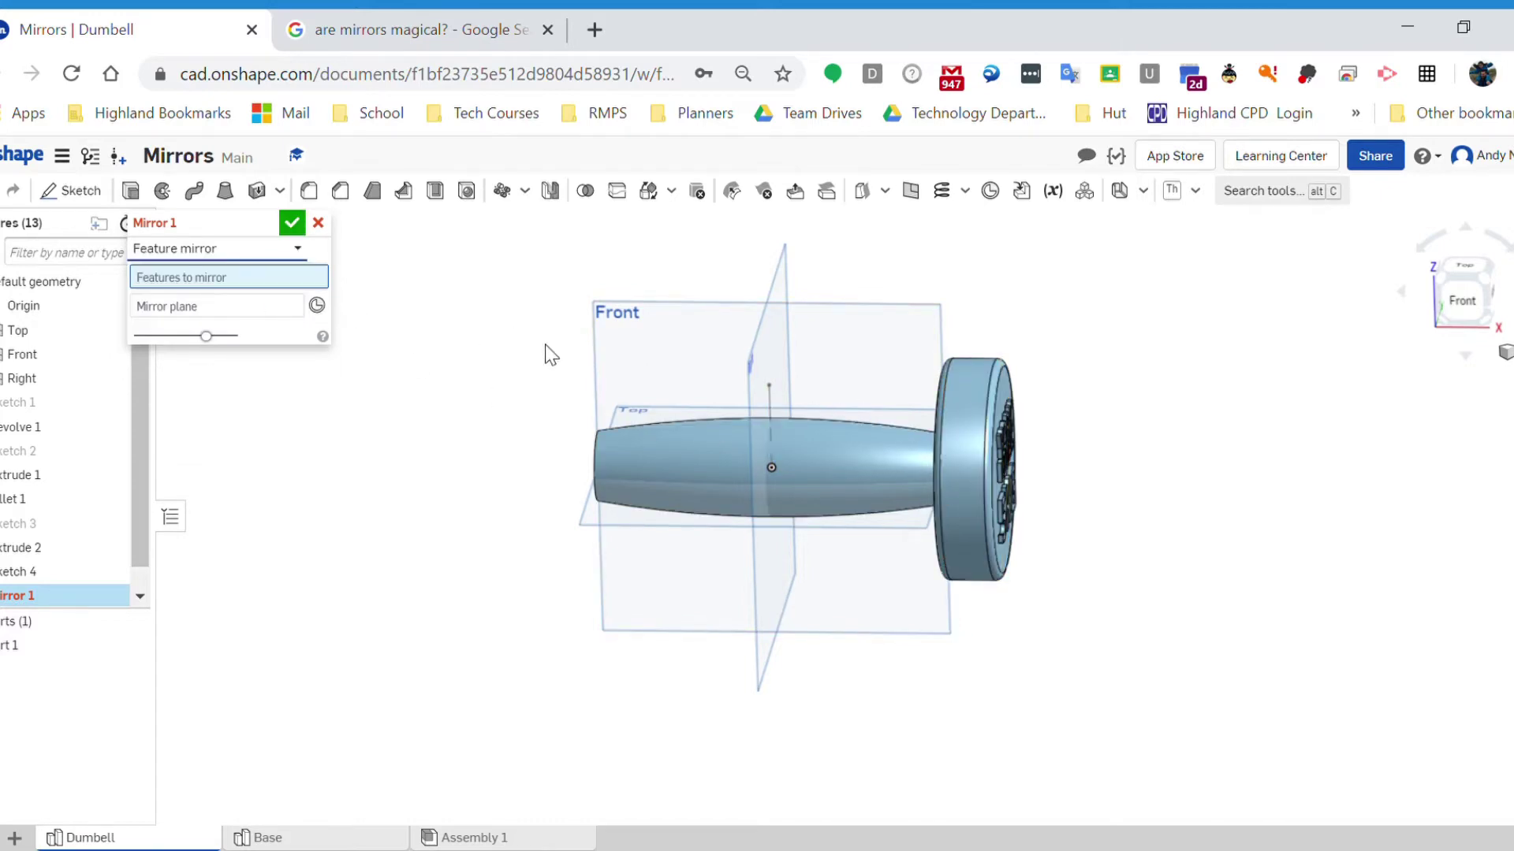
{"action": "right_click_drag", "start_coordinate": [537, 476], "coordinate": [543, 476]}
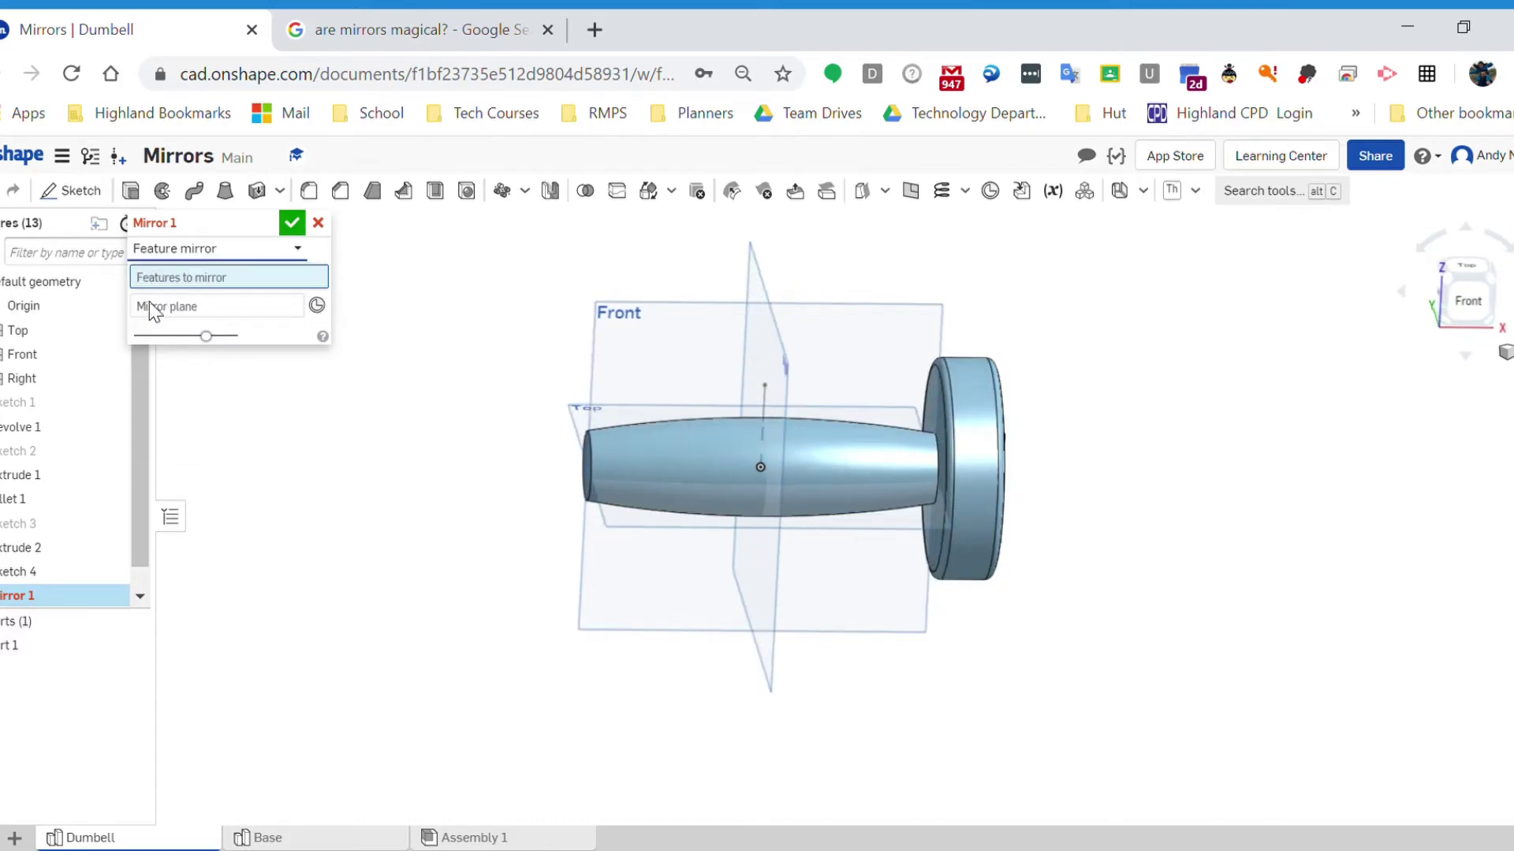
{"action": "left_click", "coordinate": [16, 480]}
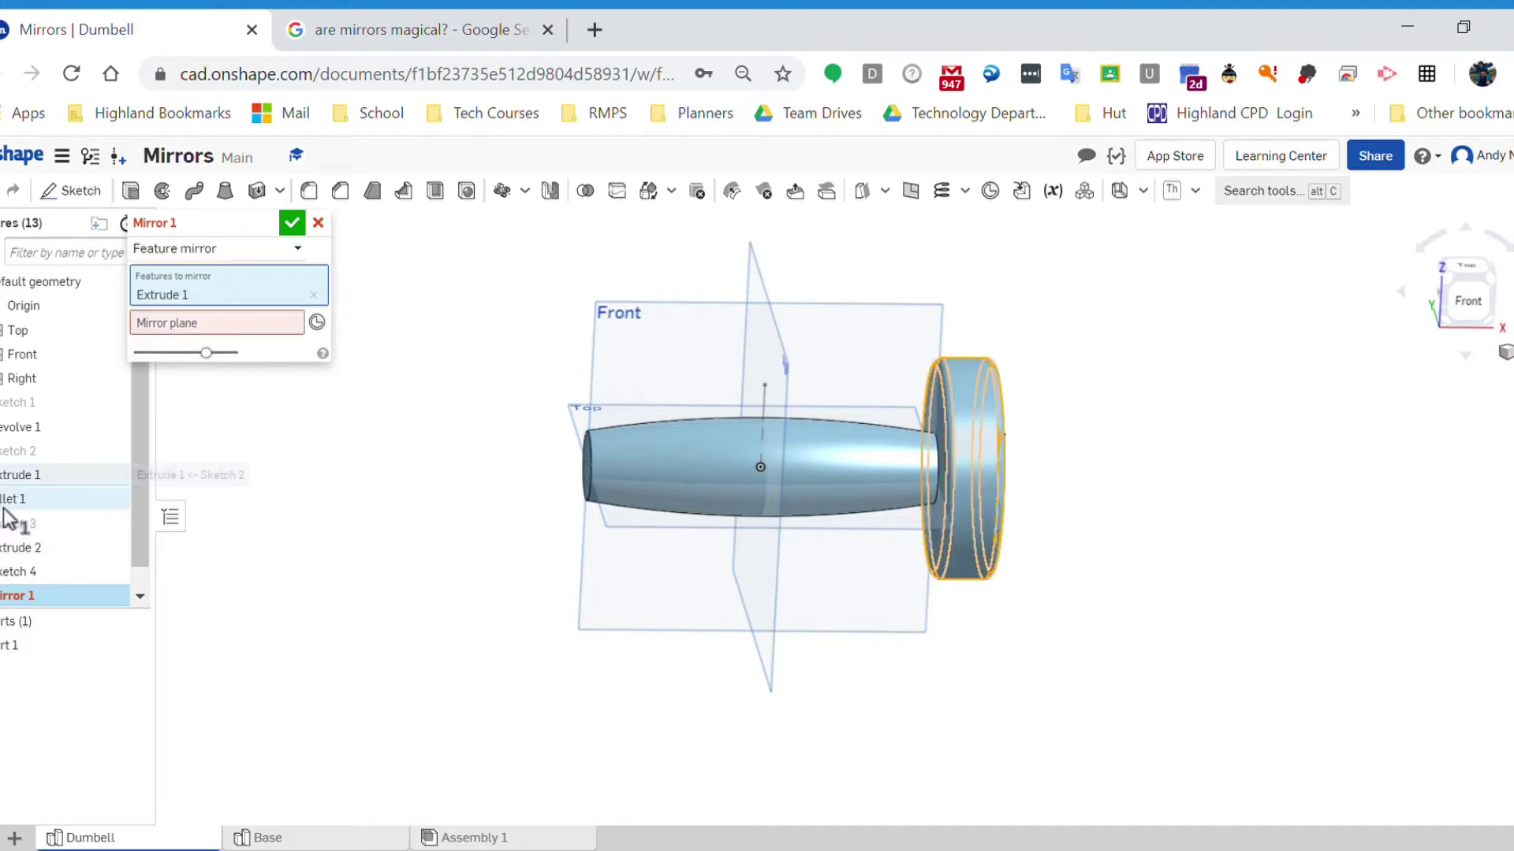
{"action": "left_click", "coordinate": [10, 499]}
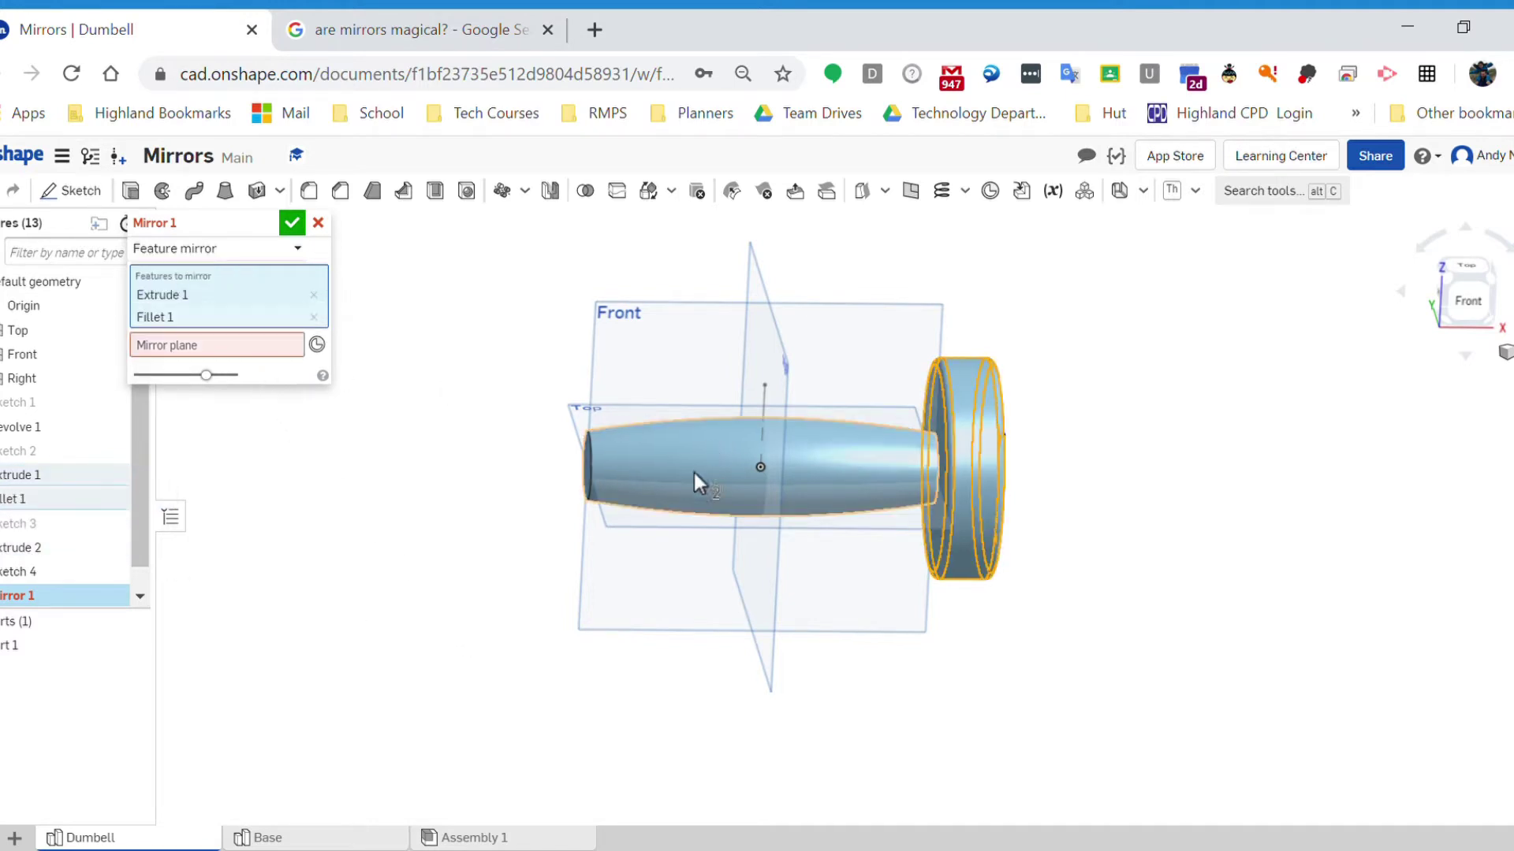
Mirror them across the Right plane and confirm, creating the second dumbbell end.
{"action": "left_click", "coordinate": [230, 355]}
{"action": "right_click_drag", "start_coordinate": [561, 622], "coordinate": [561, 600]}
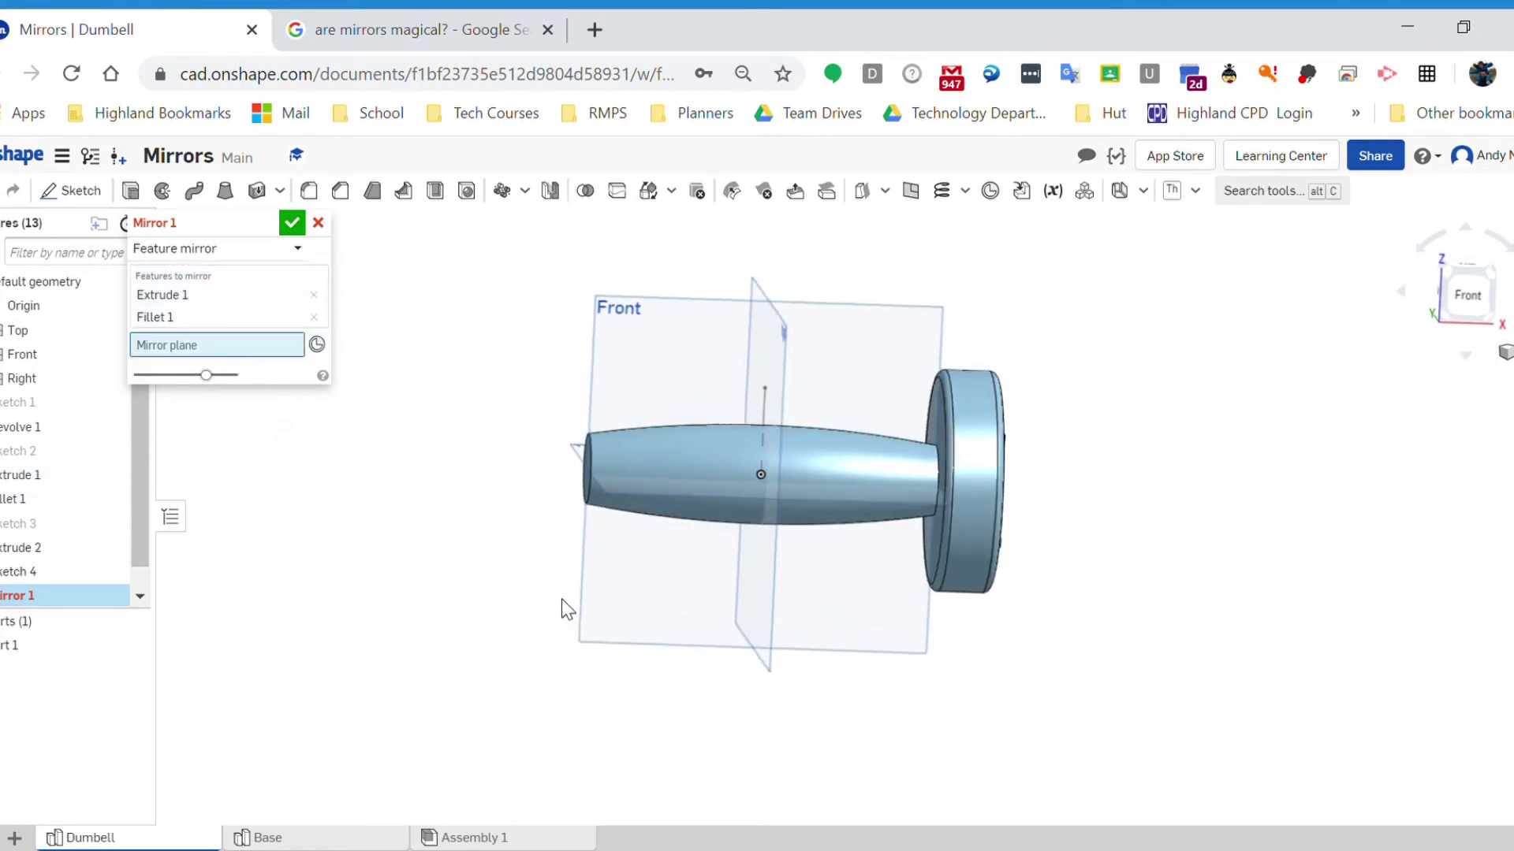
{"action": "left_click", "coordinate": [768, 286]}
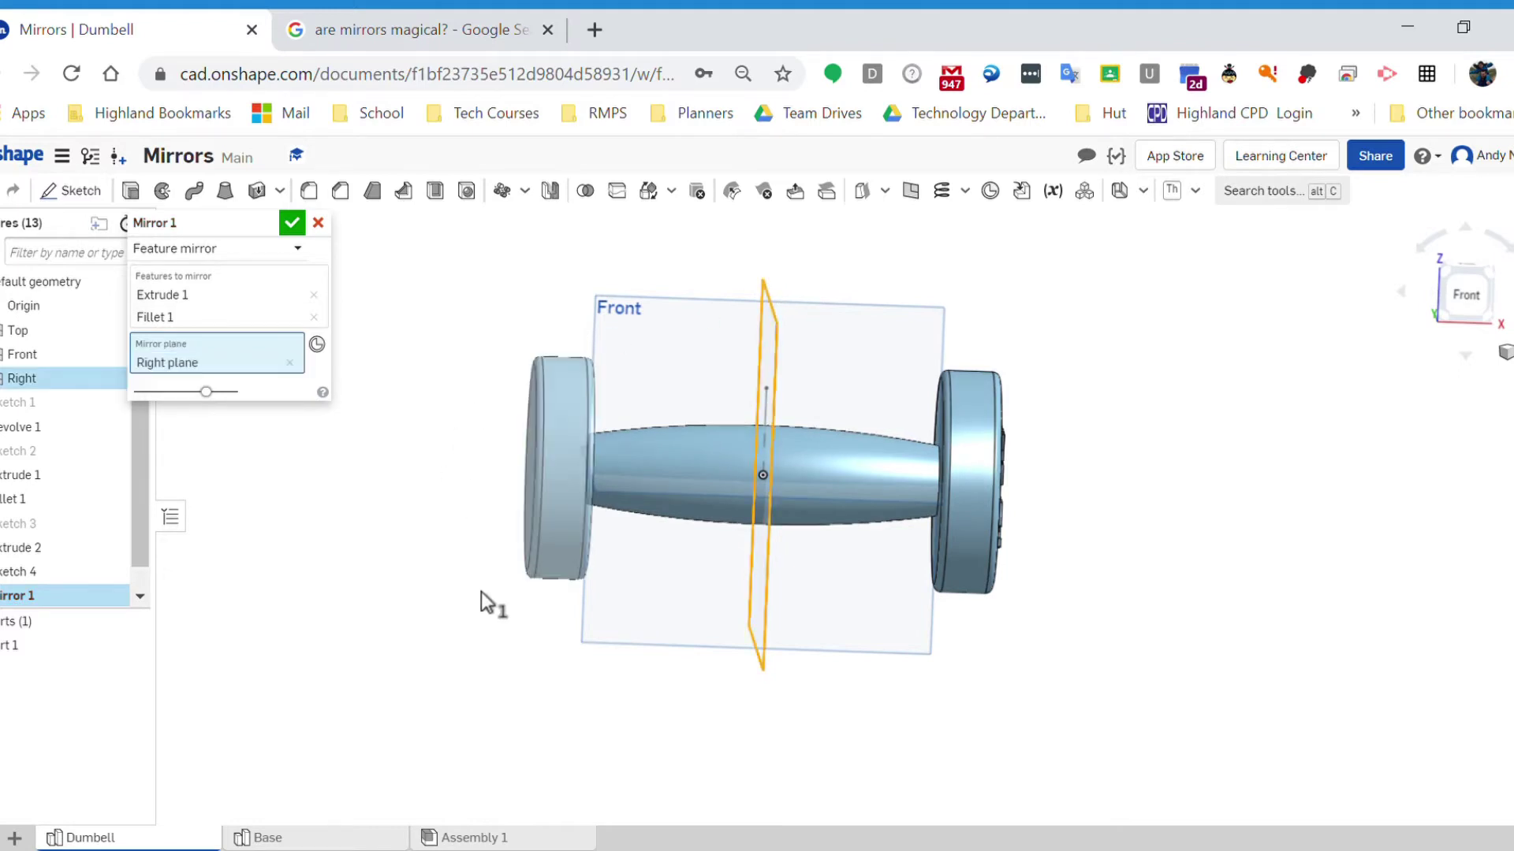
{"action": "key", "text": "shift+7"}
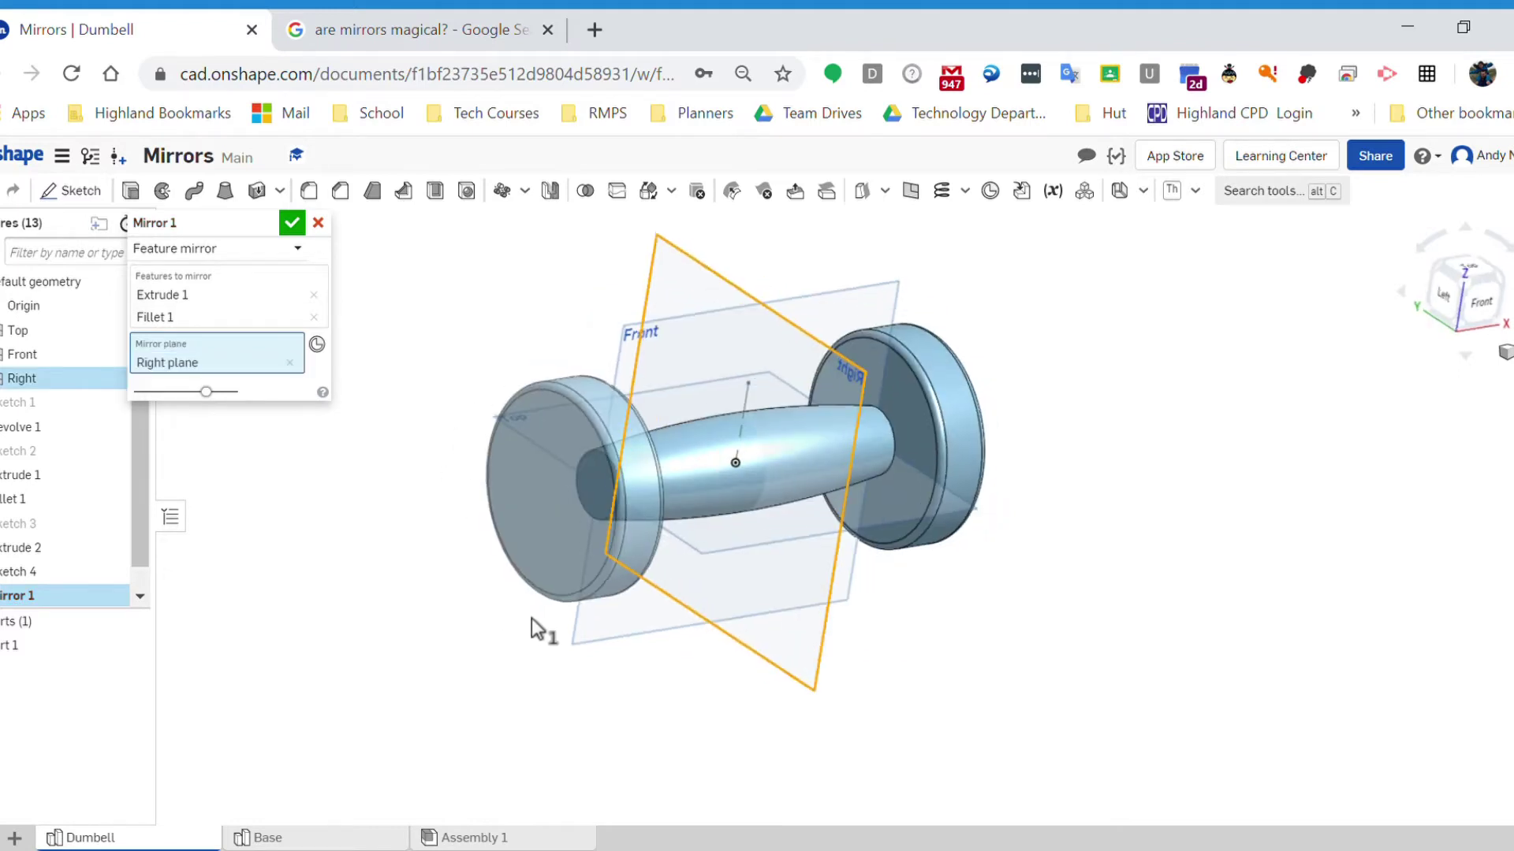
{"action": "left_click", "coordinate": [291, 226]}
{"action": "right_click_drag", "start_coordinate": [575, 623], "coordinate": [1235, 405]}
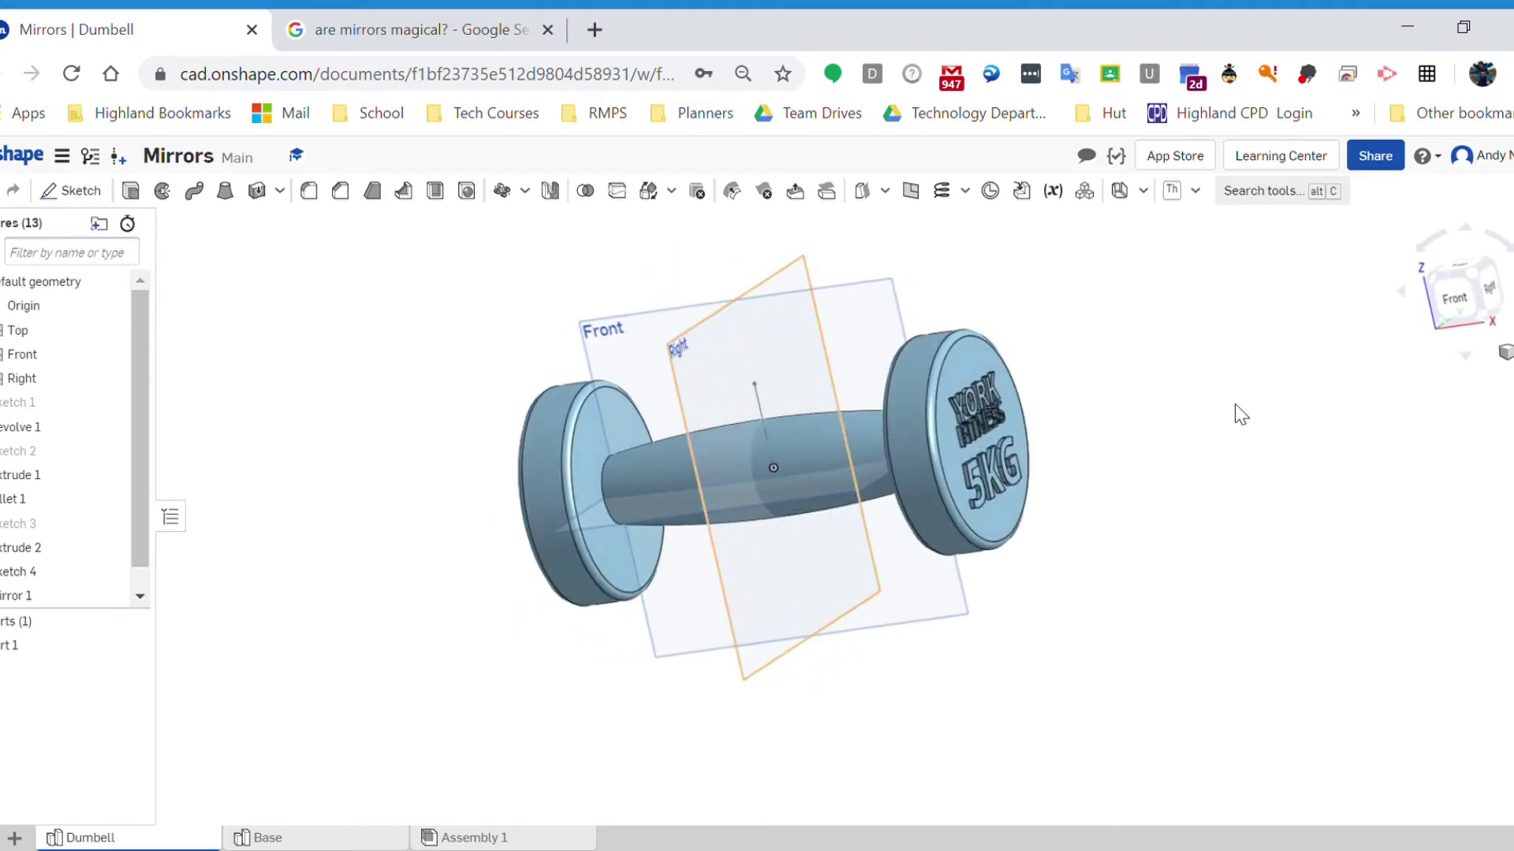
{"action": "right_click_drag", "start_coordinate": [827, 560], "coordinate": [851, 597]}
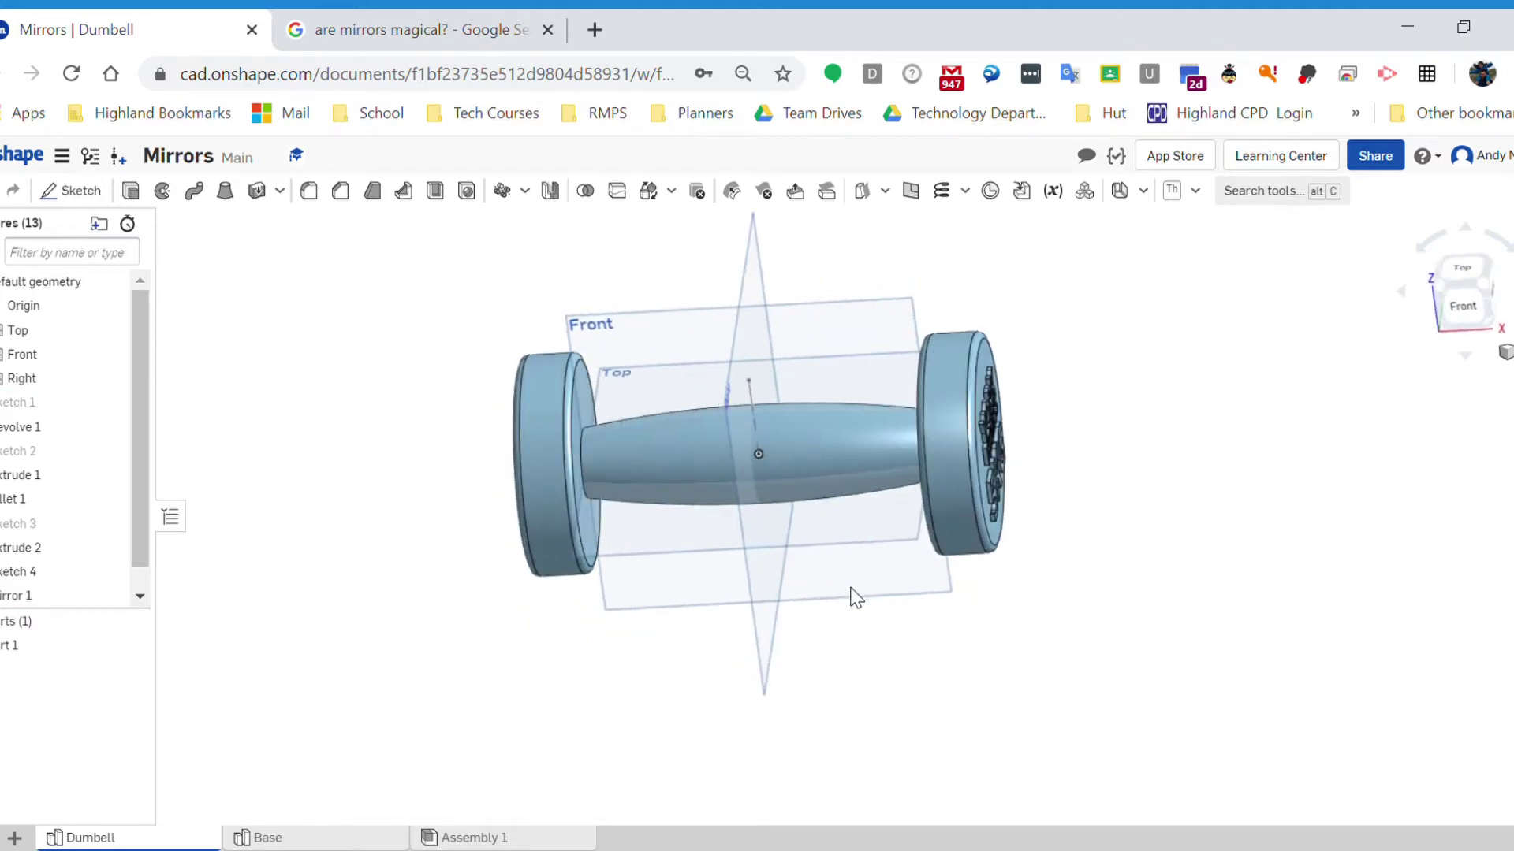
{"action": "double_click", "coordinate": [32, 596]}
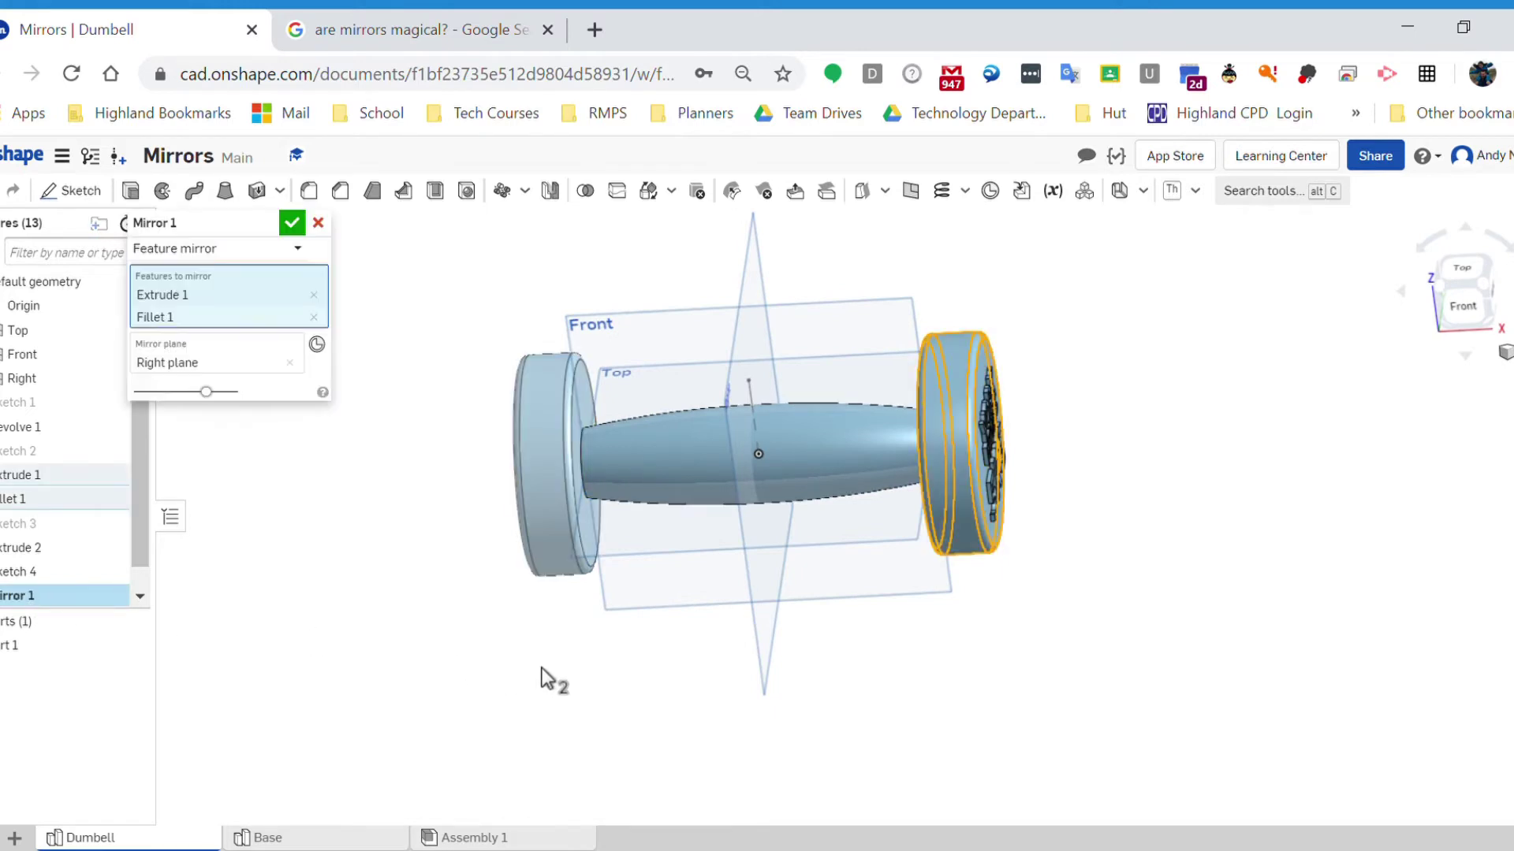
{"action": "right_click_drag", "start_coordinate": [531, 652], "coordinate": [489, 599]}
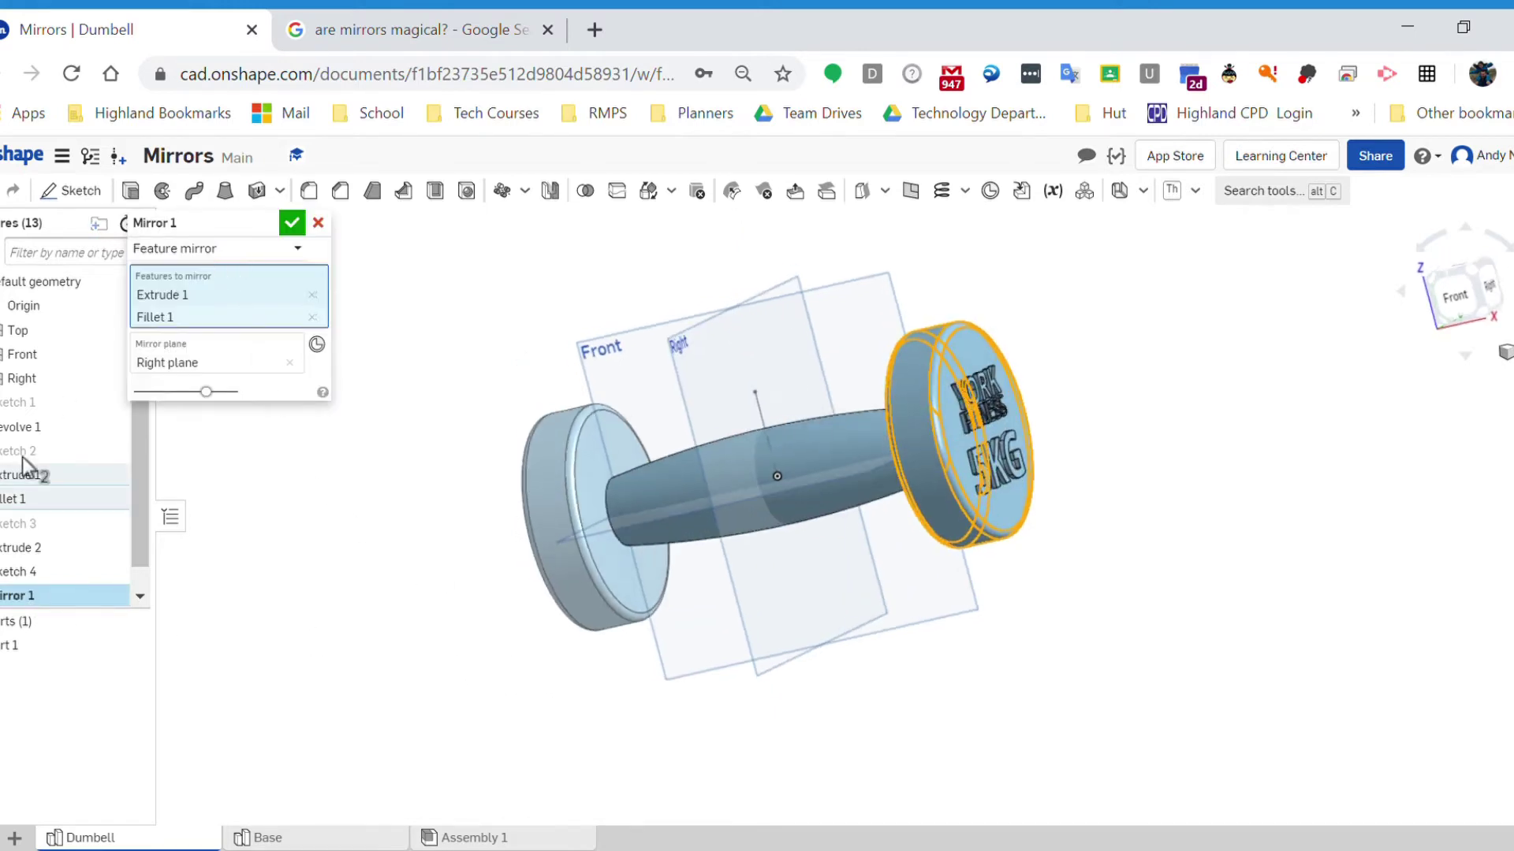
{"action": "left_click", "coordinate": [23, 547]}
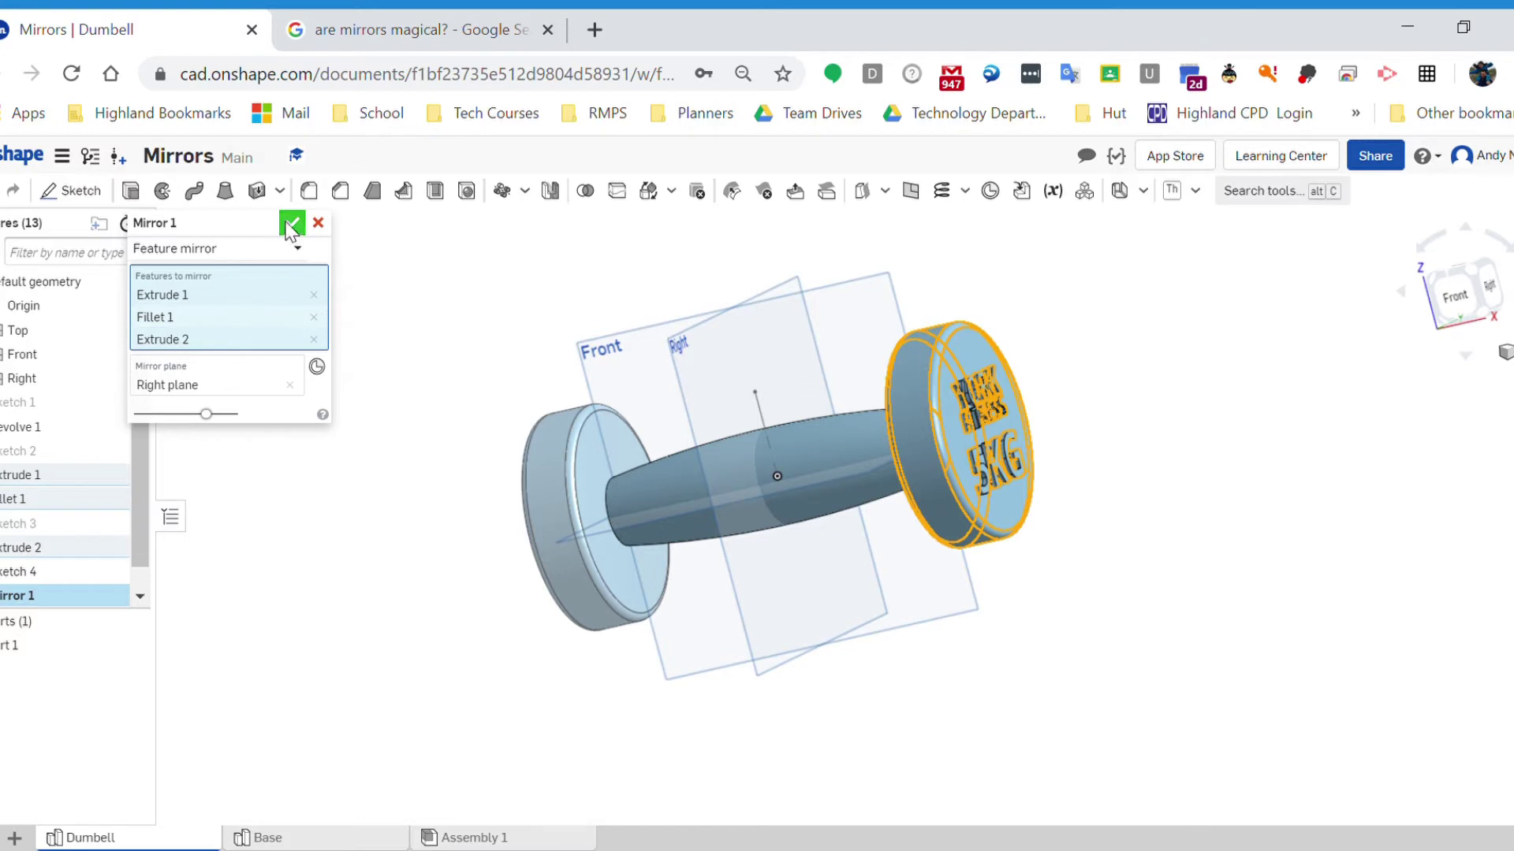
{"action": "key", "text": "Return"}
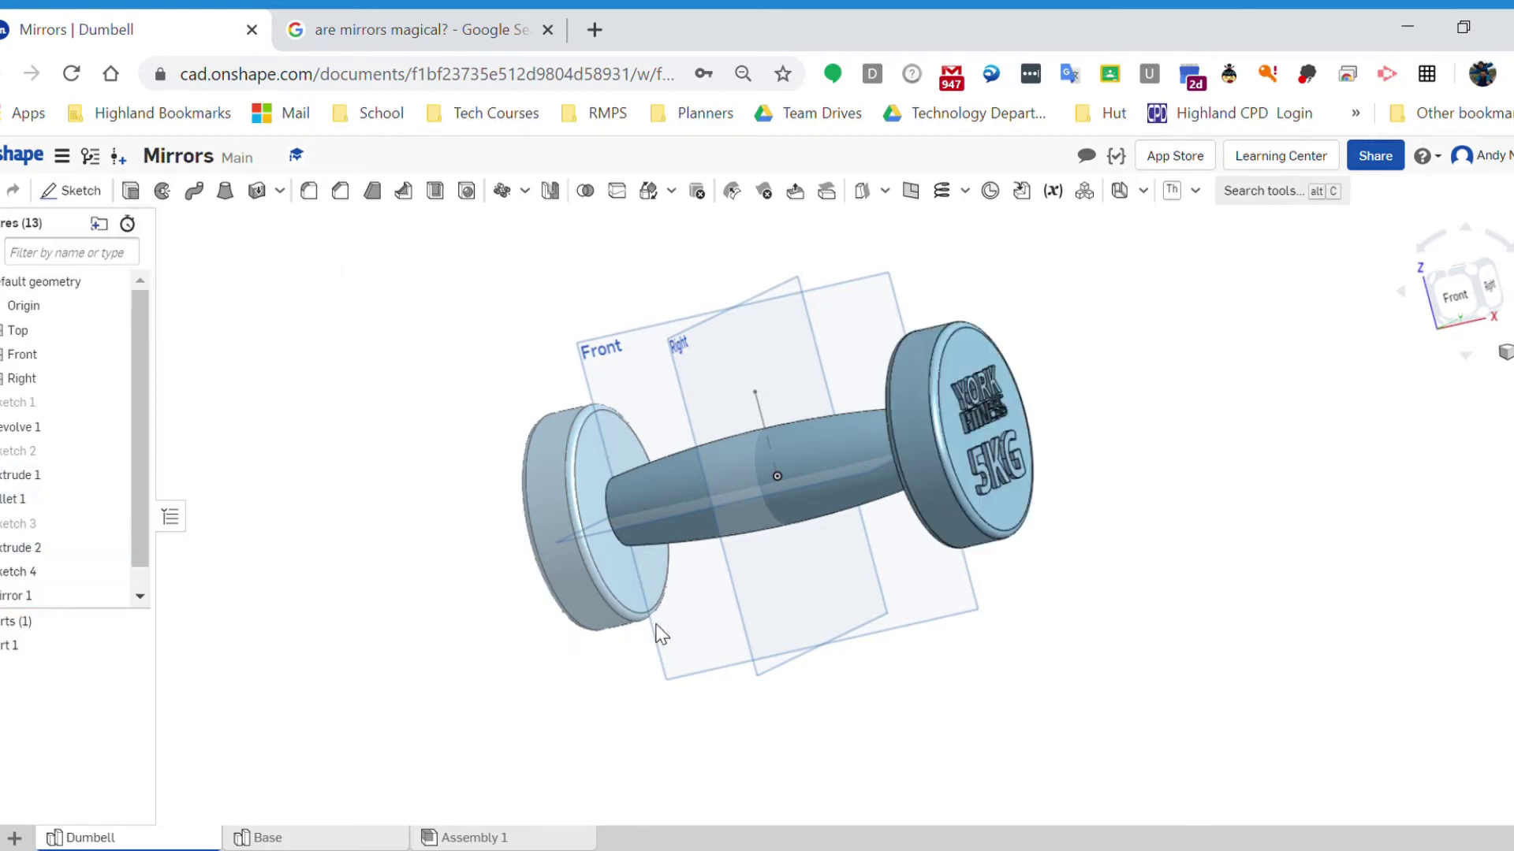
{"action": "key", "text": "Left"}
{"action": "key", "text": "Left"}
{"action": "key", "text": "Left"}
{"action": "key", "text": "Left"}
{"action": "key", "text": "Left"}
{"action": "key", "text": "Left"}
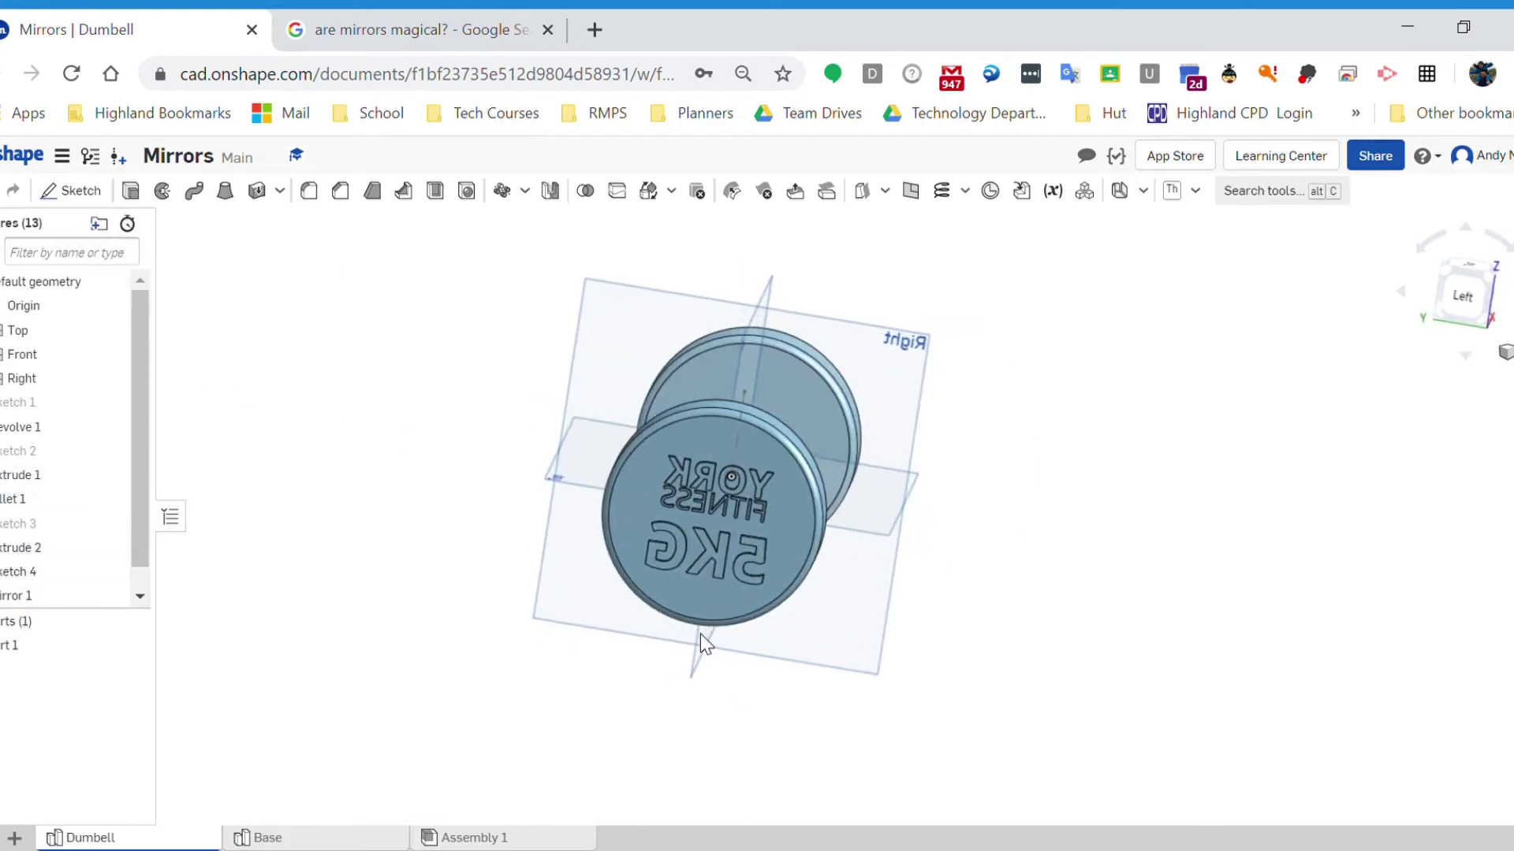
{"action": "key", "text": "Right"}
{"action": "key", "text": "Right"}
{"action": "key", "text": "Right"}
{"action": "key", "text": "Right"}
{"action": "key", "text": "Right"}
{"action": "key", "text": "Right"}
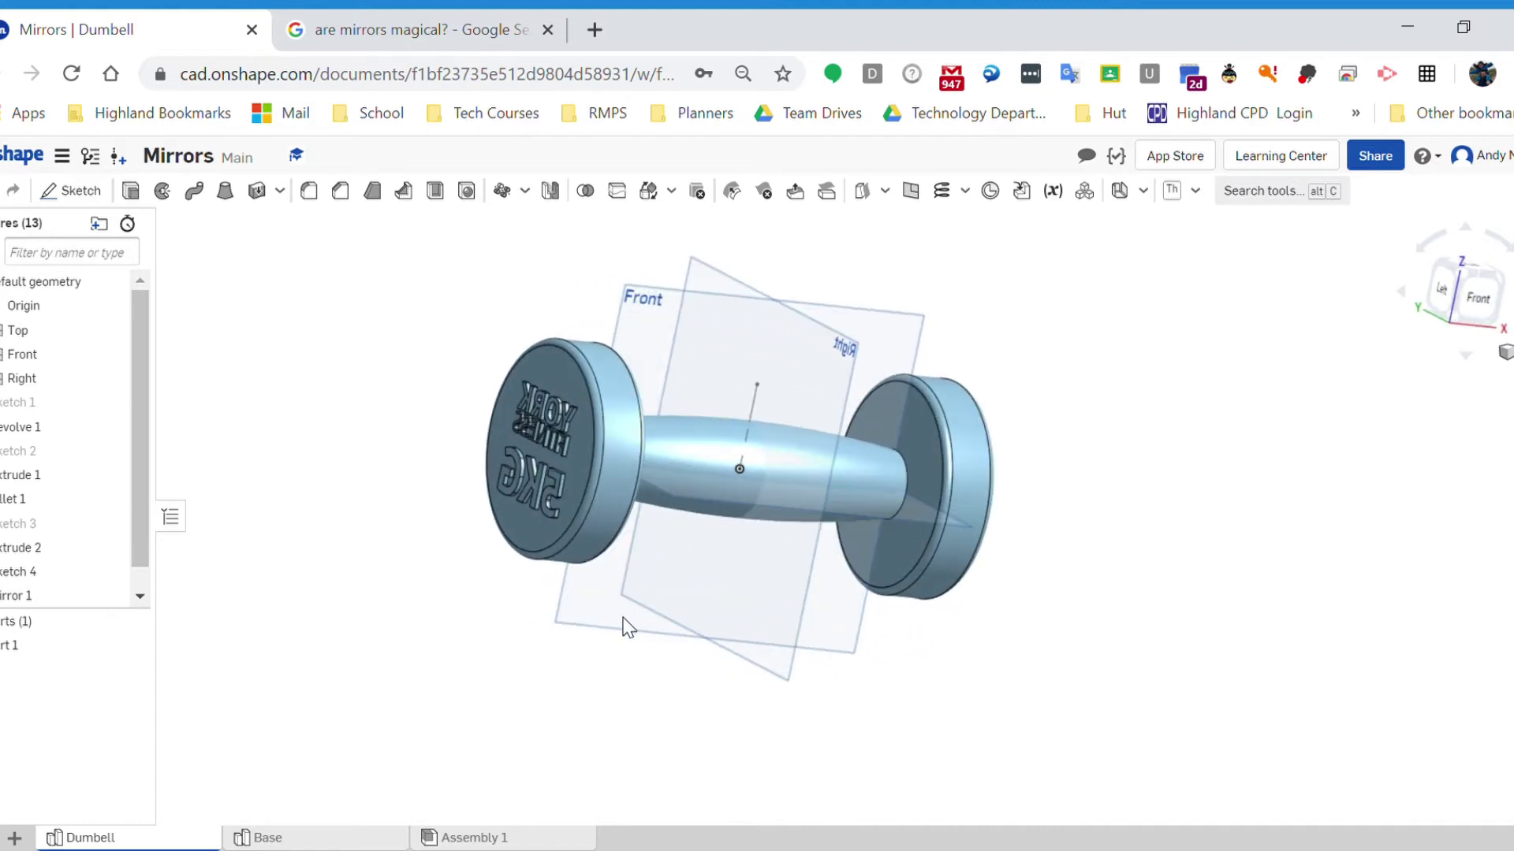
{"action": "key", "text": "Right"}
{"action": "key", "text": "Right"}
{"action": "key", "text": "Right"}
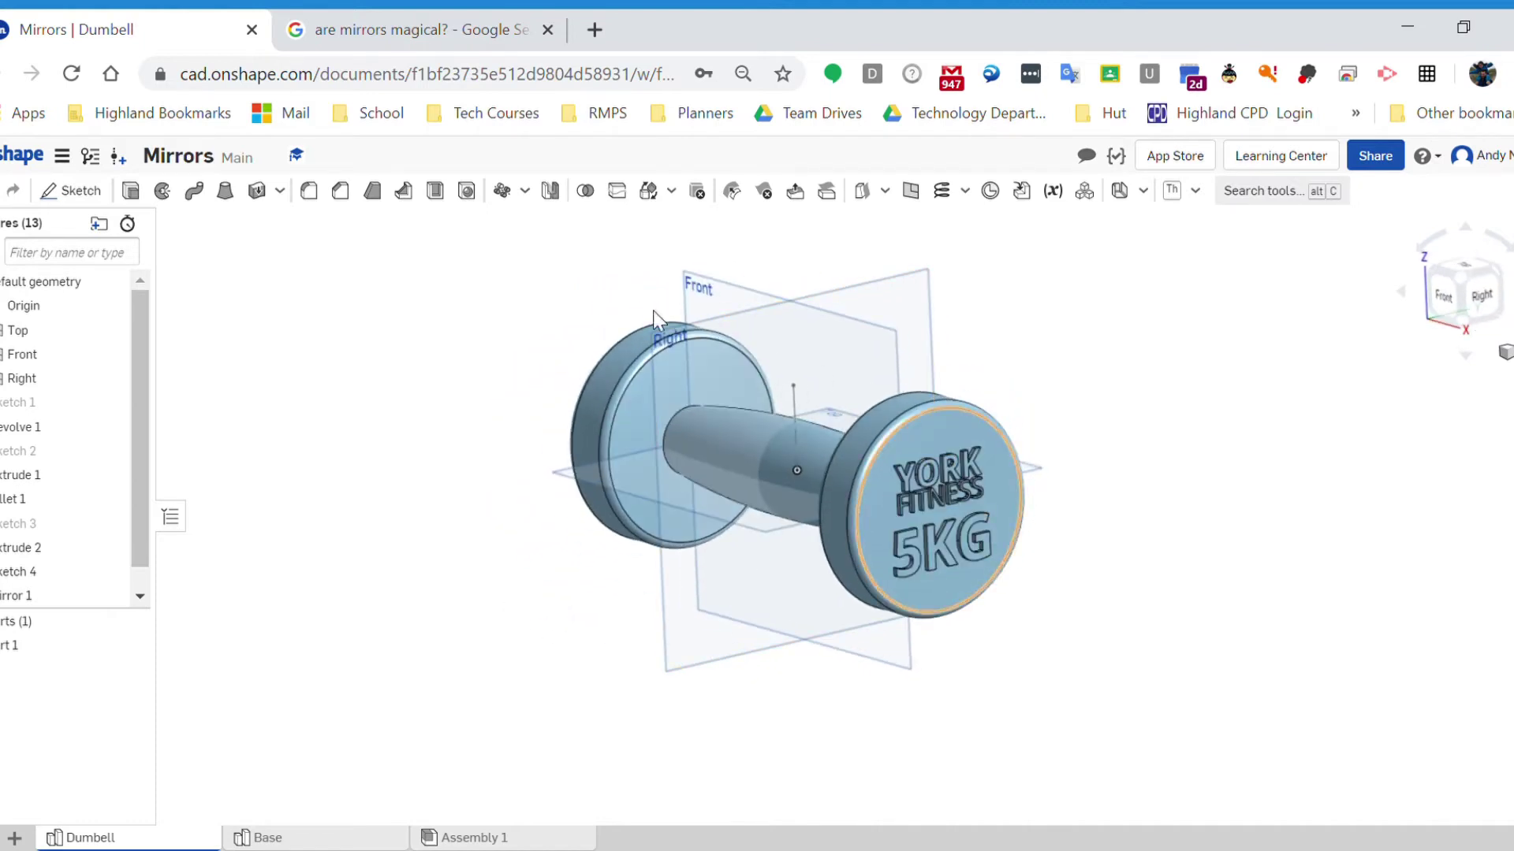
{"action": "right_click_drag", "start_coordinate": [598, 362], "coordinate": [623, 402]}
{"action": "left_click", "coordinate": [63, 589]}
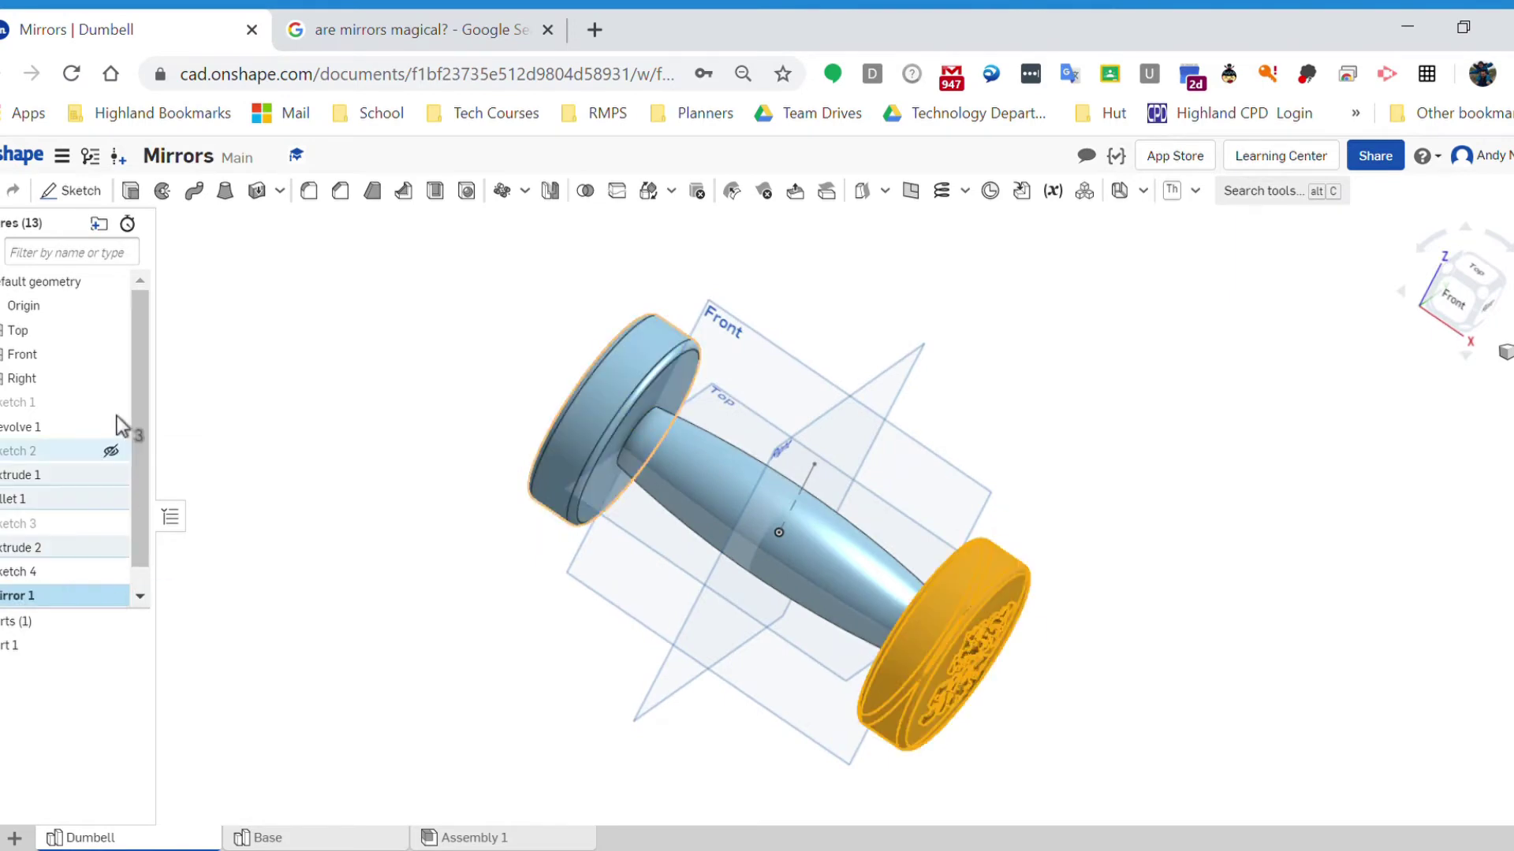
{"action": "double_click", "coordinate": [11, 598]}
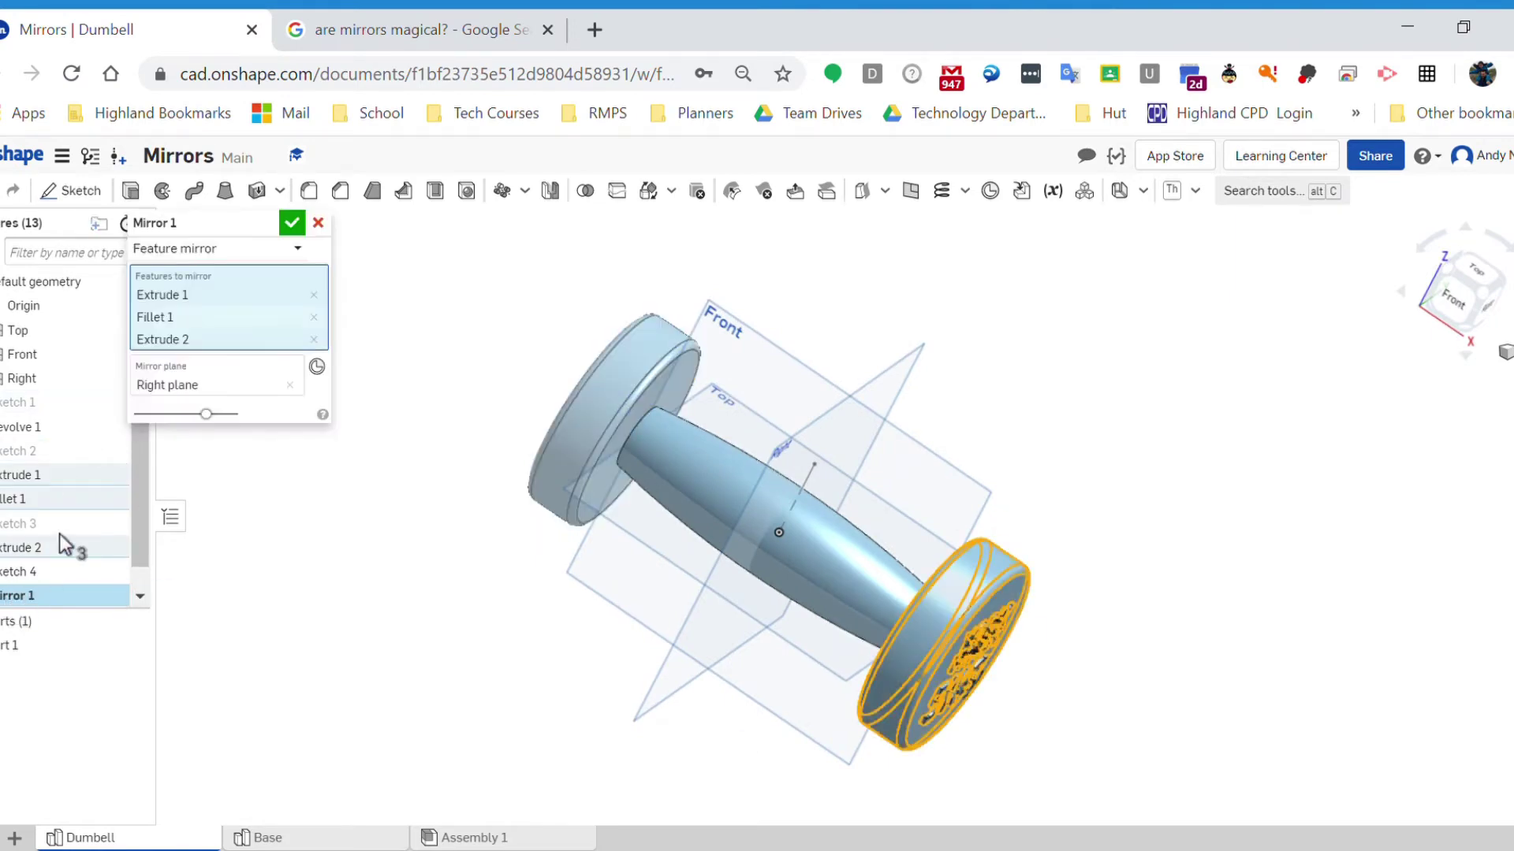
{"action": "left_click", "coordinate": [314, 340]}
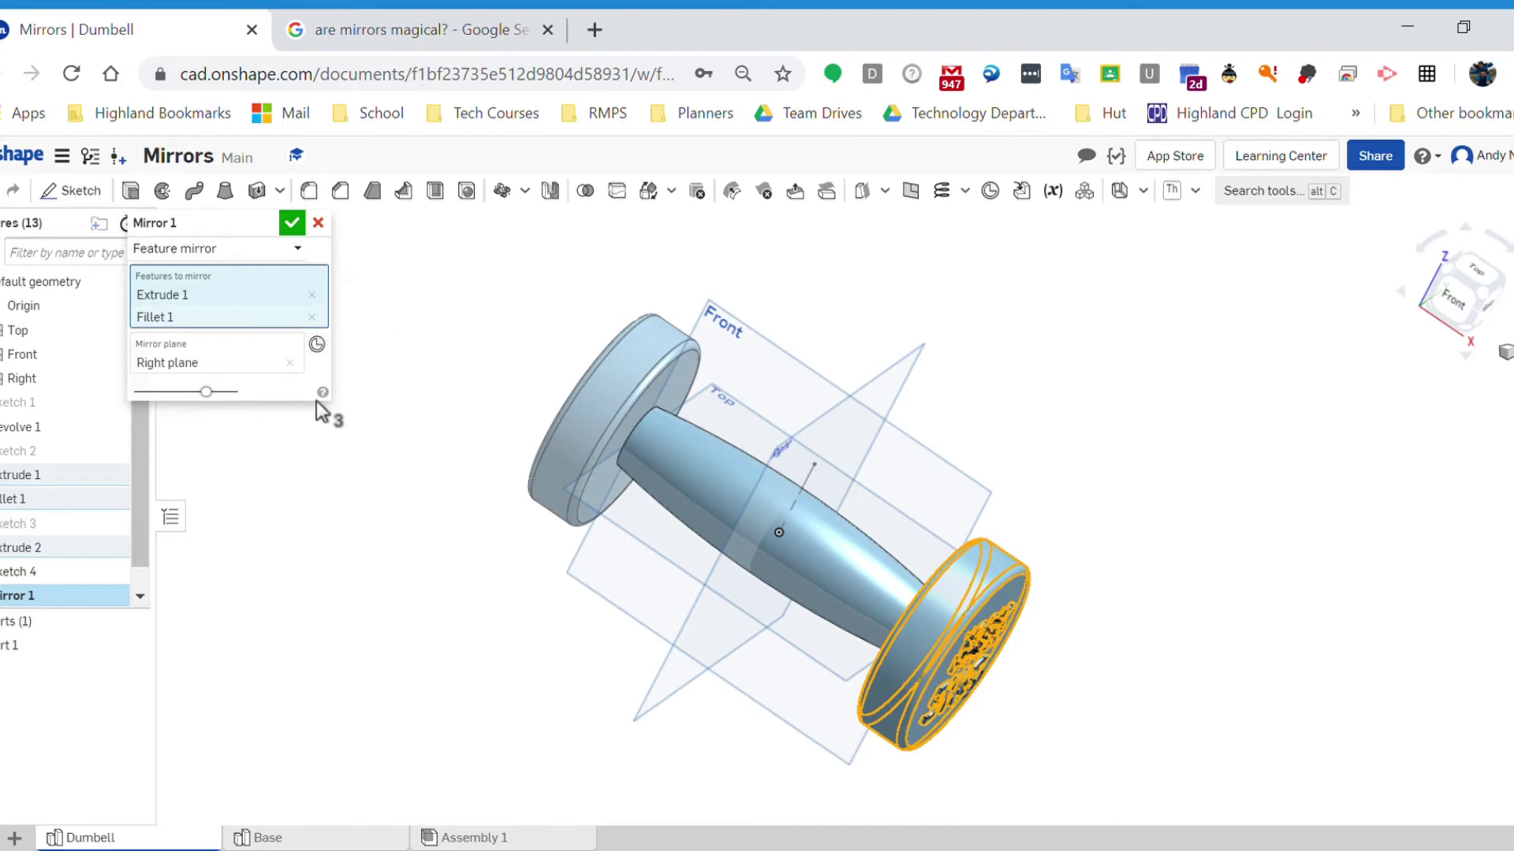
{"action": "left_click", "coordinate": [292, 223]}
Open a Circular pattern dialog, defaulting to Part pattern, 360 deg and 4 instances.
{"action": "right_click", "coordinate": [489, 668]}
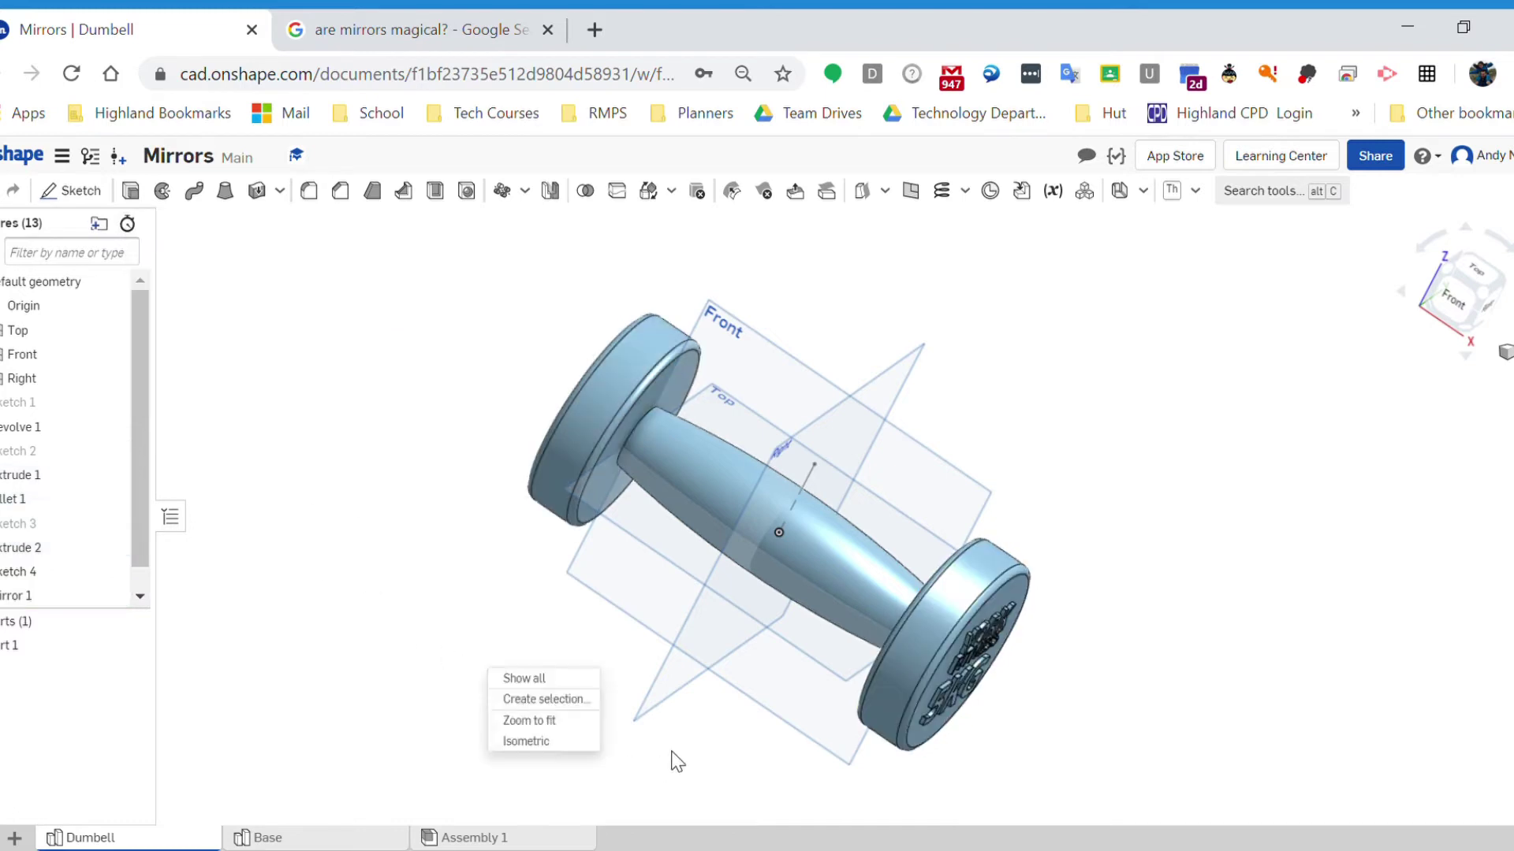
{"action": "left_click", "coordinate": [403, 521]}
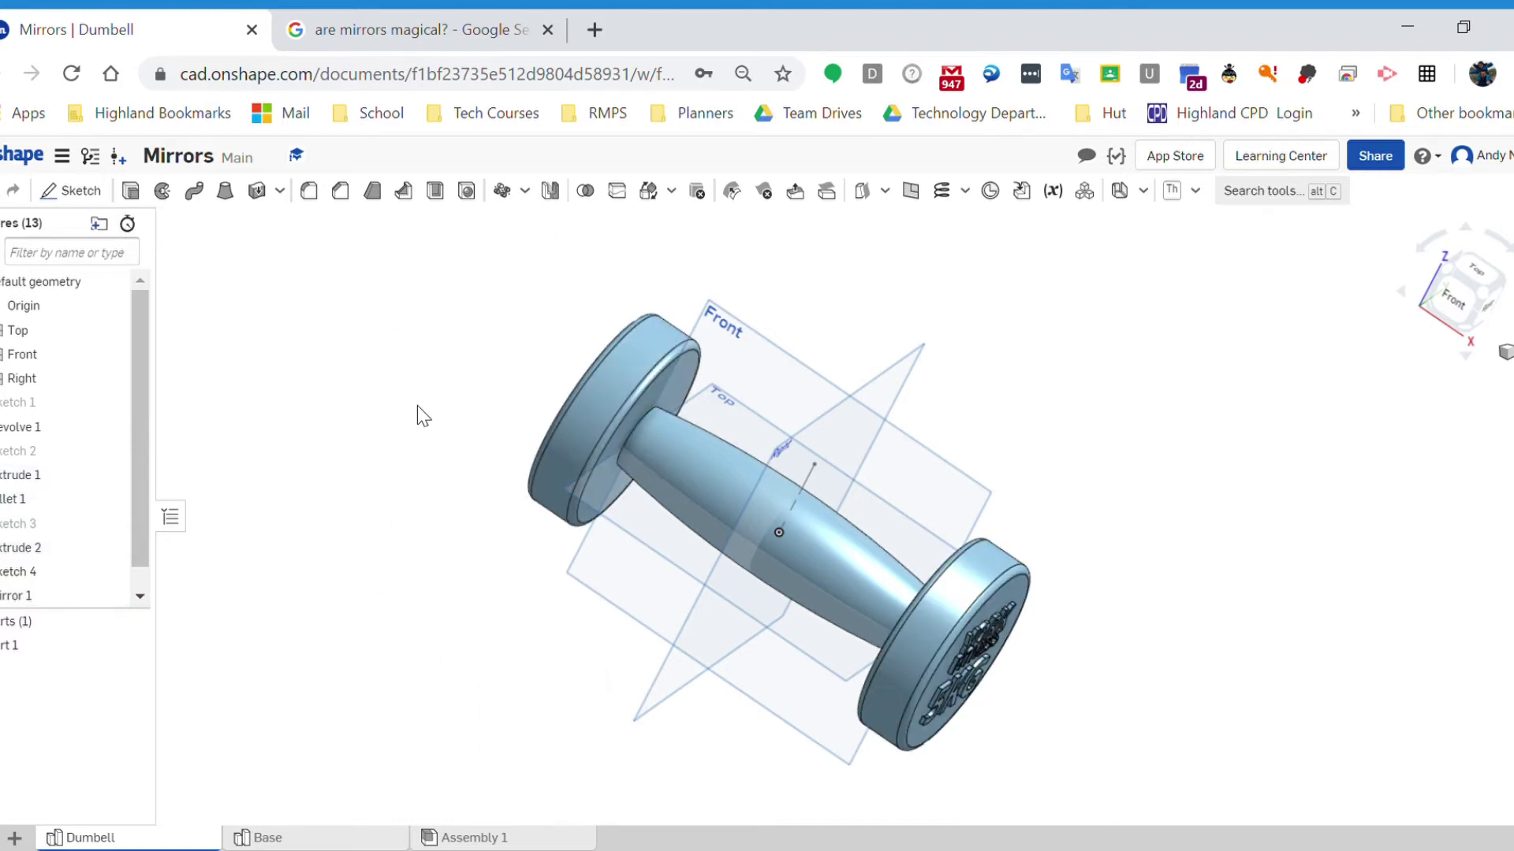
{"action": "right_click_drag", "start_coordinate": [845, 623], "coordinate": [930, 564]}
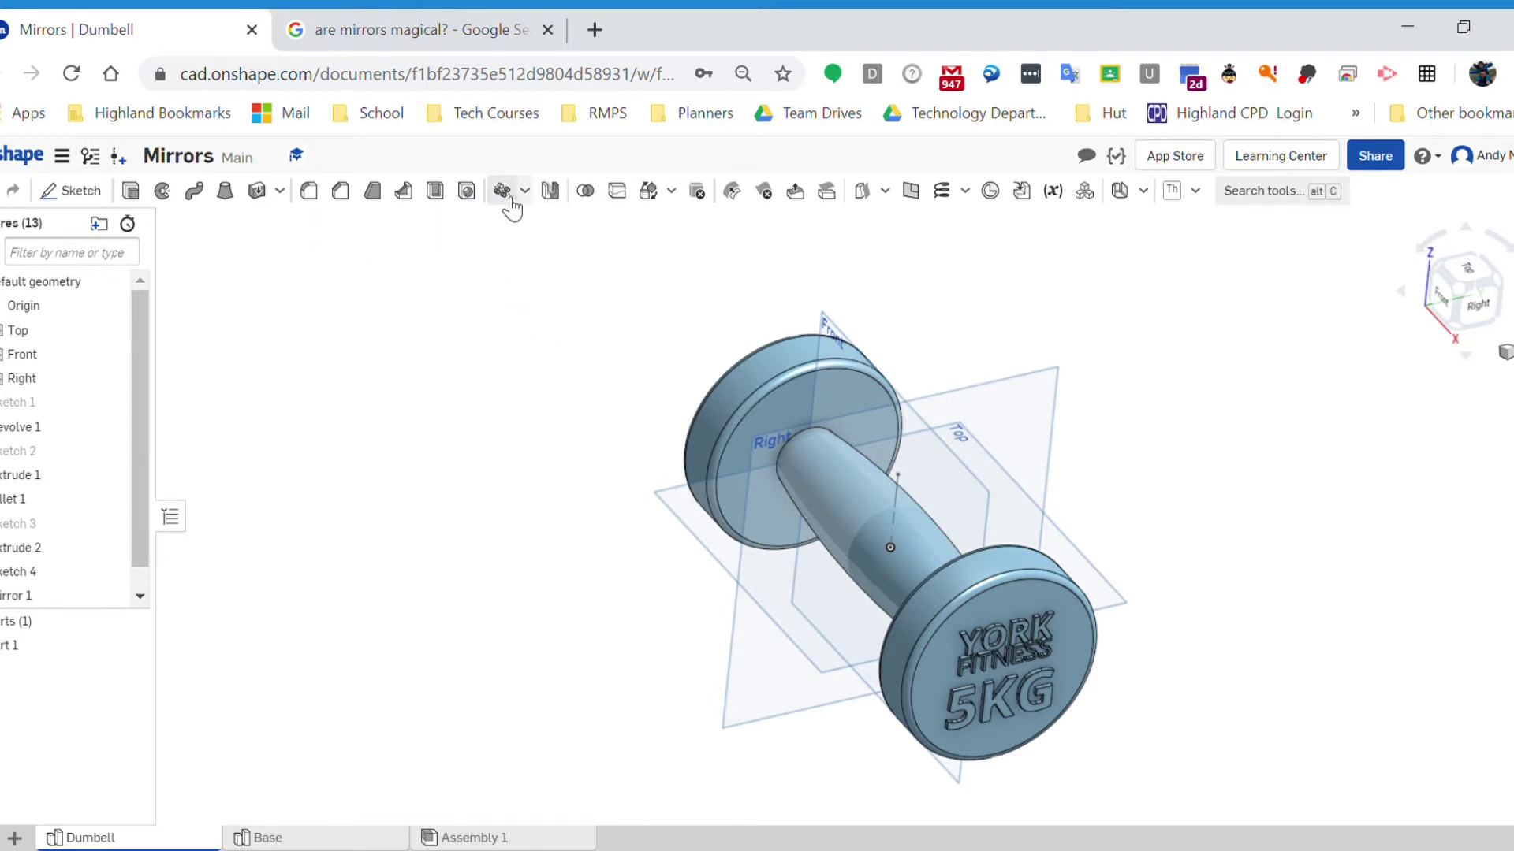
{"action": "left_click", "coordinate": [508, 197]}
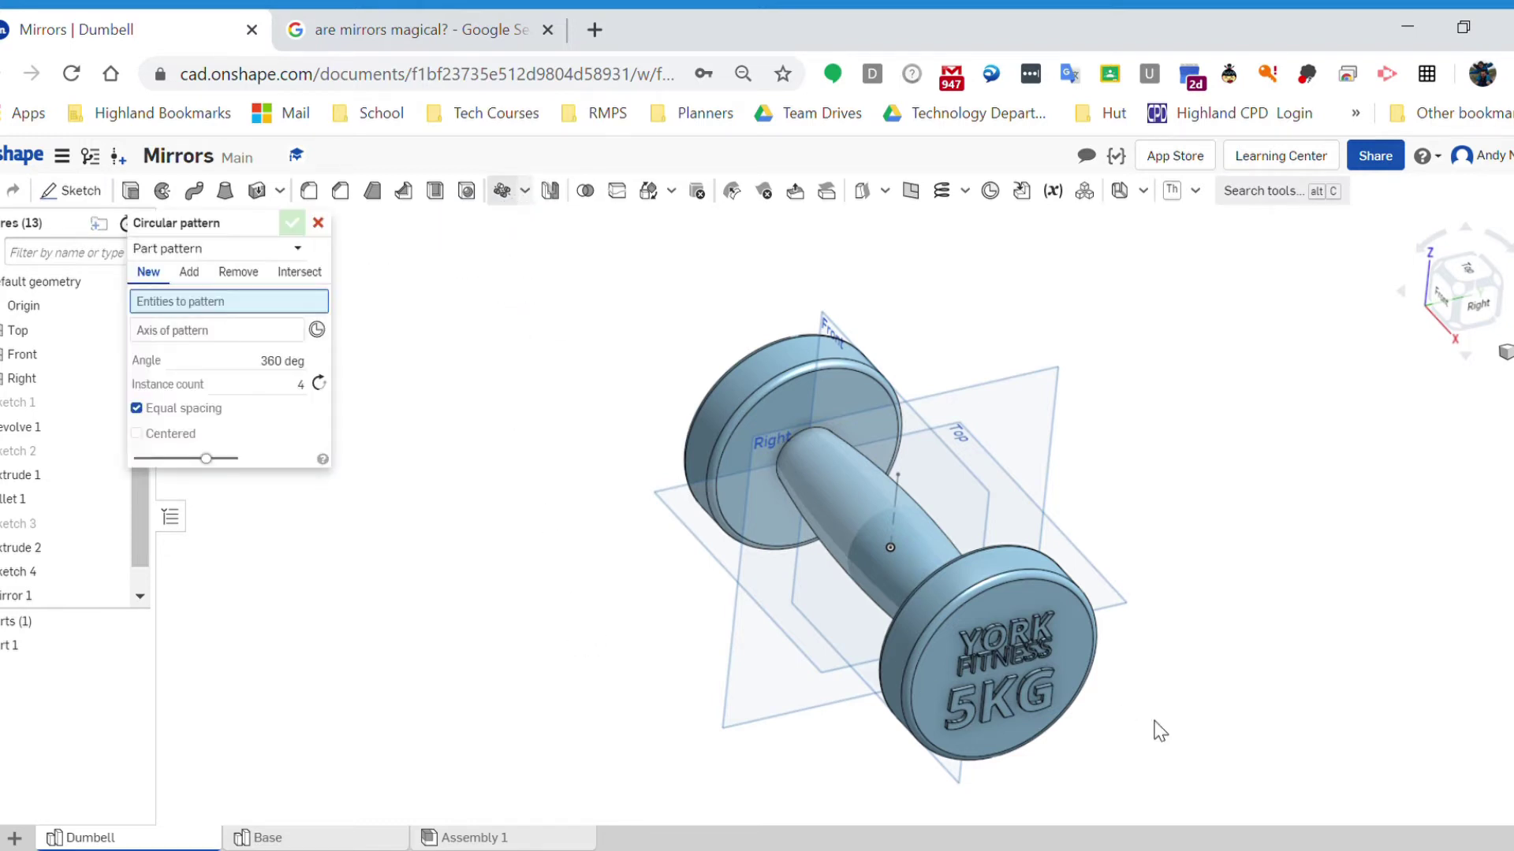
Feature-pattern the Extrude 2 lettering about a Sketch 4 edge with 2 instances.
{"action": "left_click", "coordinate": [206, 249]}
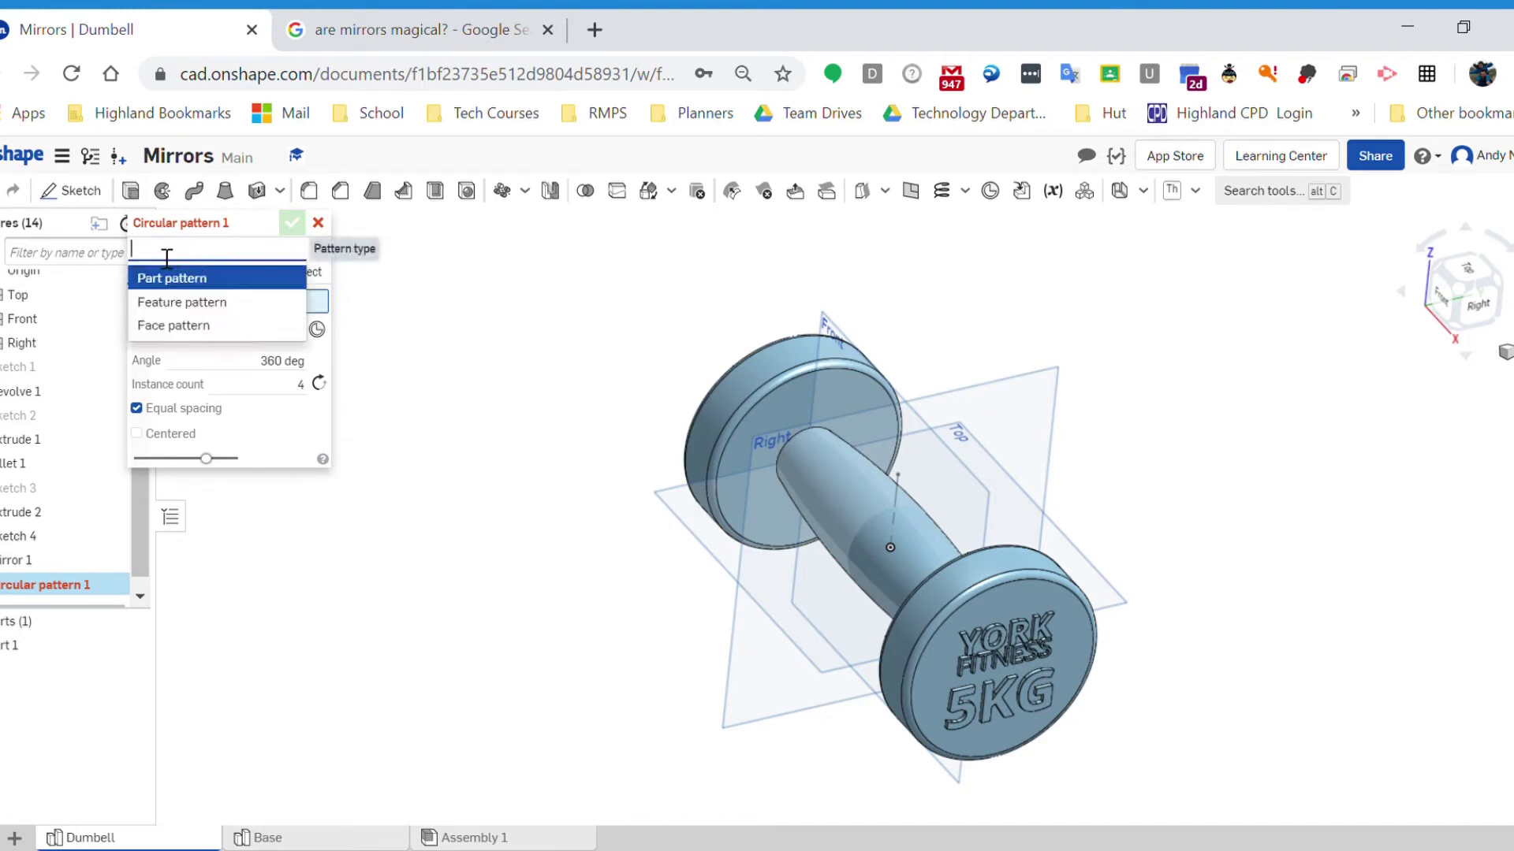
{"action": "left_click", "coordinate": [187, 303]}
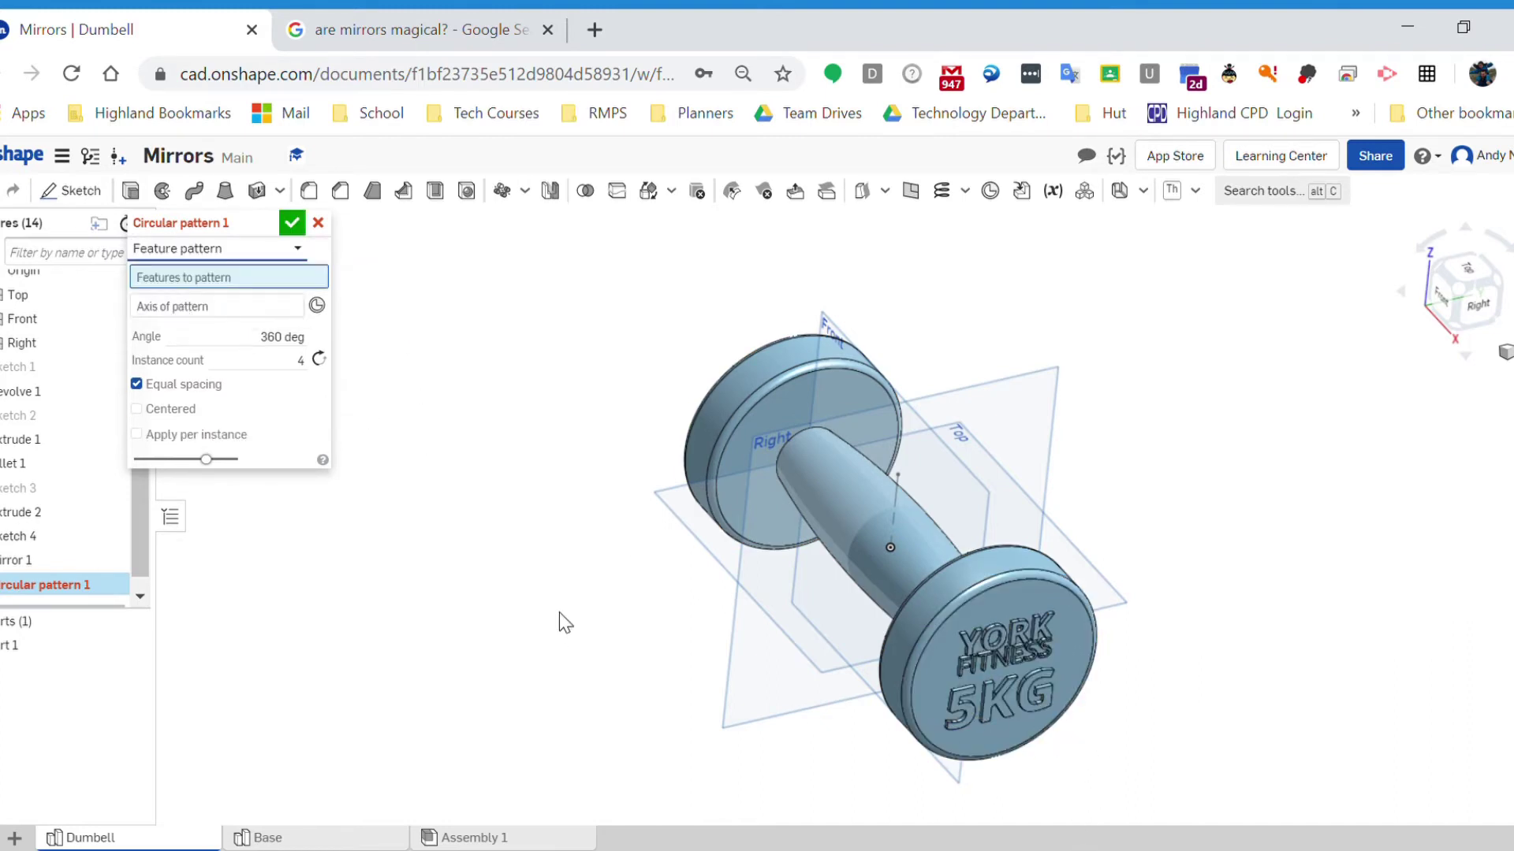
{"action": "left_click", "coordinate": [20, 512]}
{"action": "left_click", "coordinate": [193, 323]}
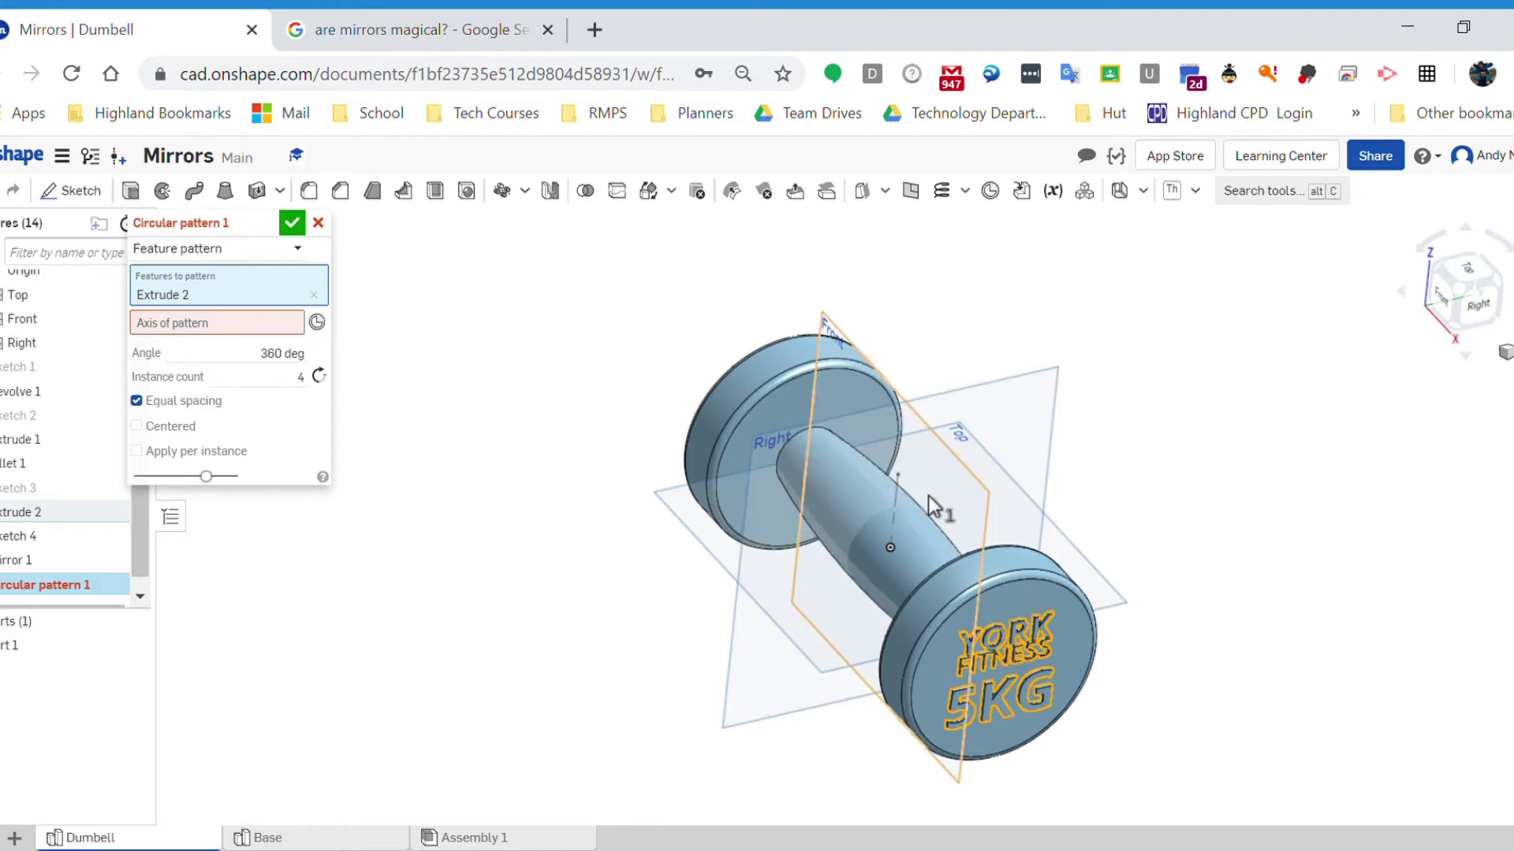
{"action": "mouse_move", "coordinate": [929, 496]}
{"action": "right_mouse_down"}
{"action": "mouse_move", "coordinate": [966, 525]}
{"action": "mouse_move", "coordinate": [902, 495]}
{"action": "right_mouse_up"}
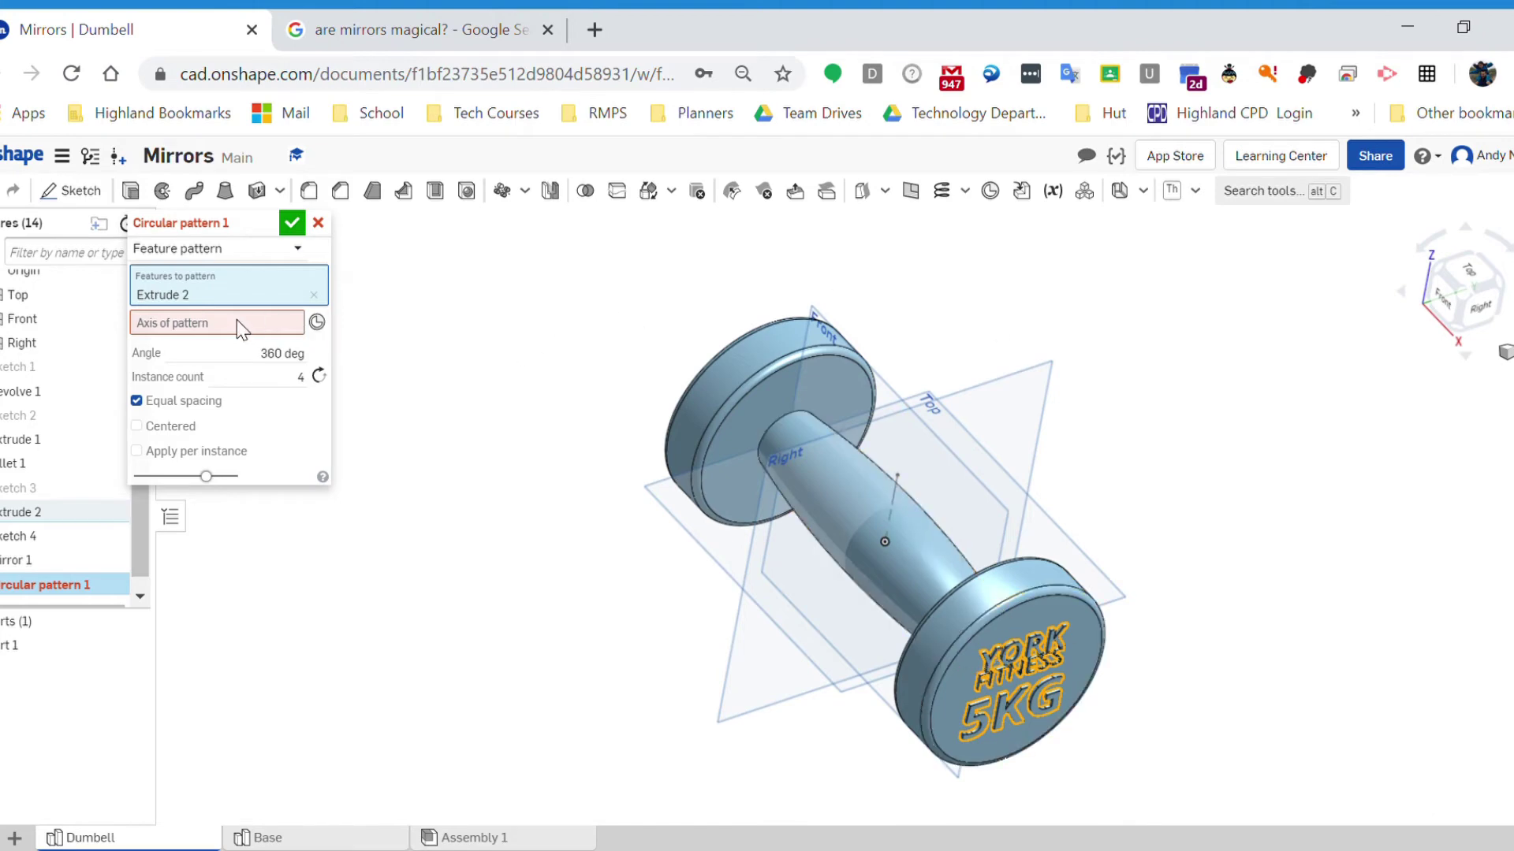
{"action": "left_click", "coordinate": [237, 322]}
{"action": "left_click", "coordinate": [896, 490]}
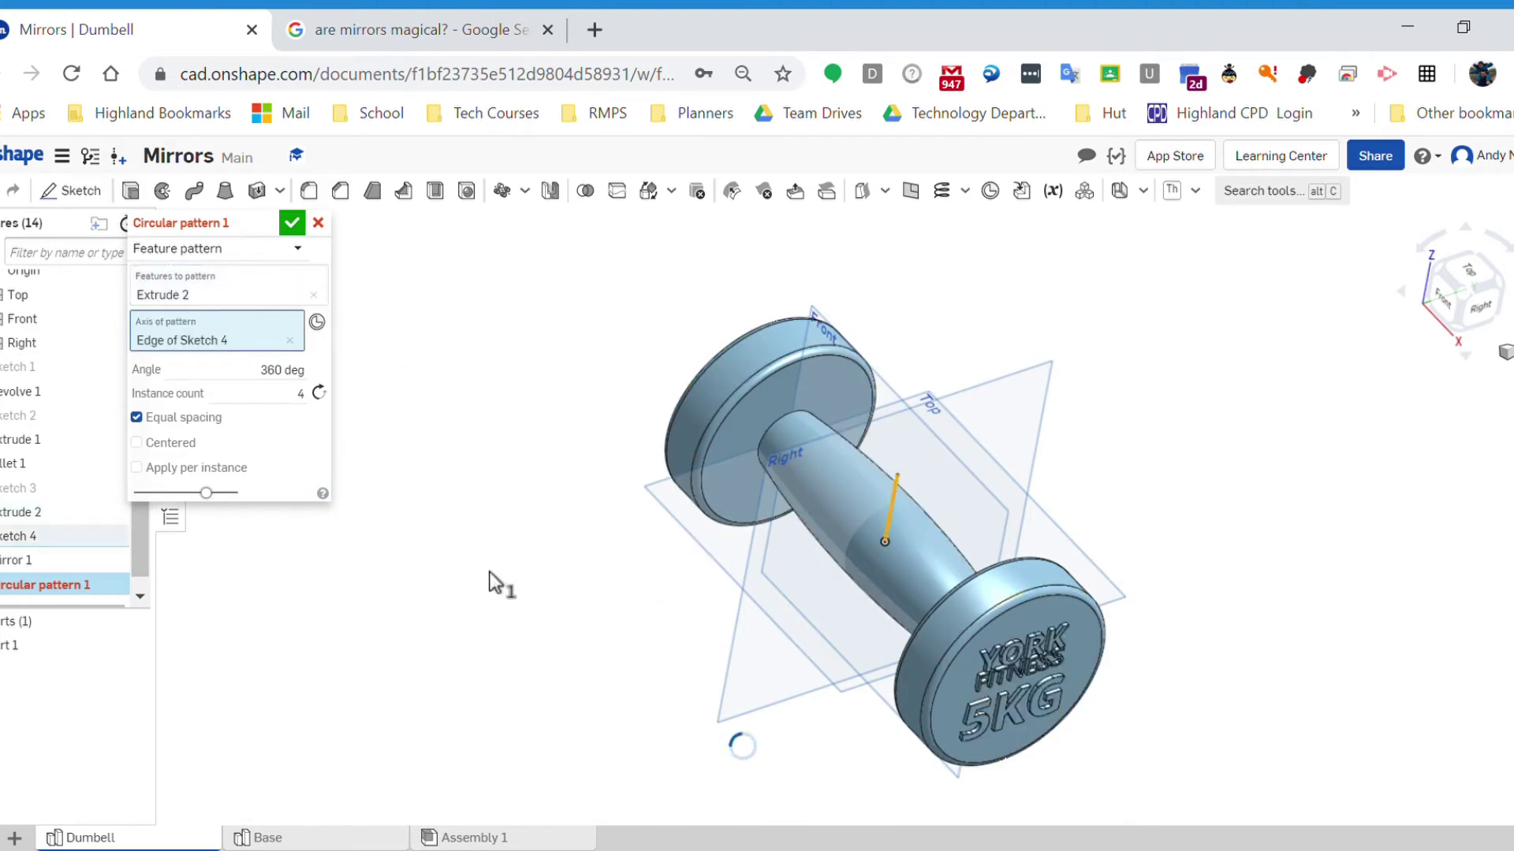
{"action": "left_click", "coordinate": [297, 398]}
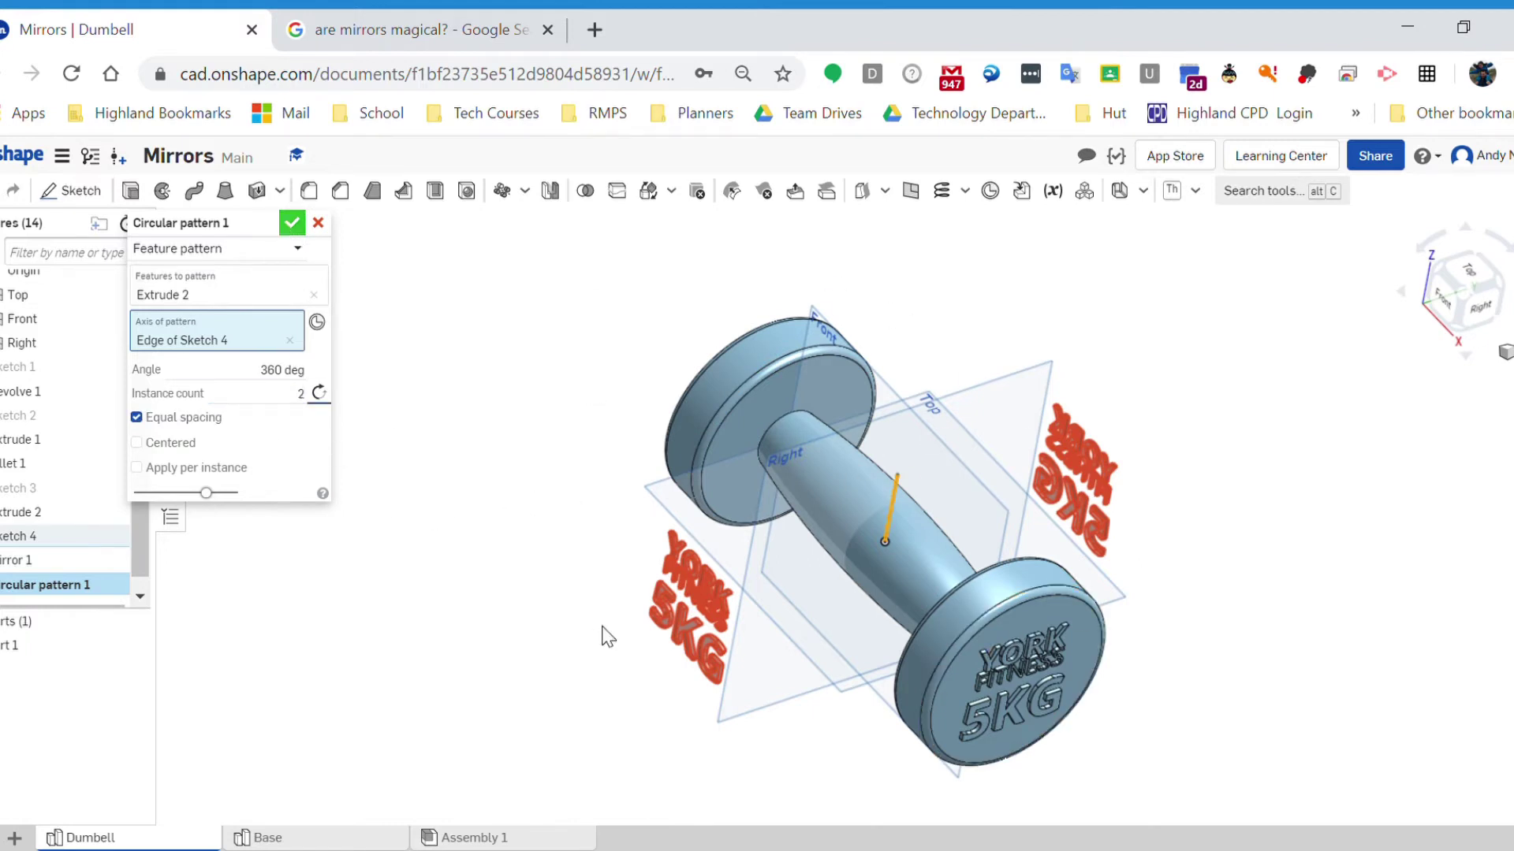
{"action": "key", "text": "Return"}
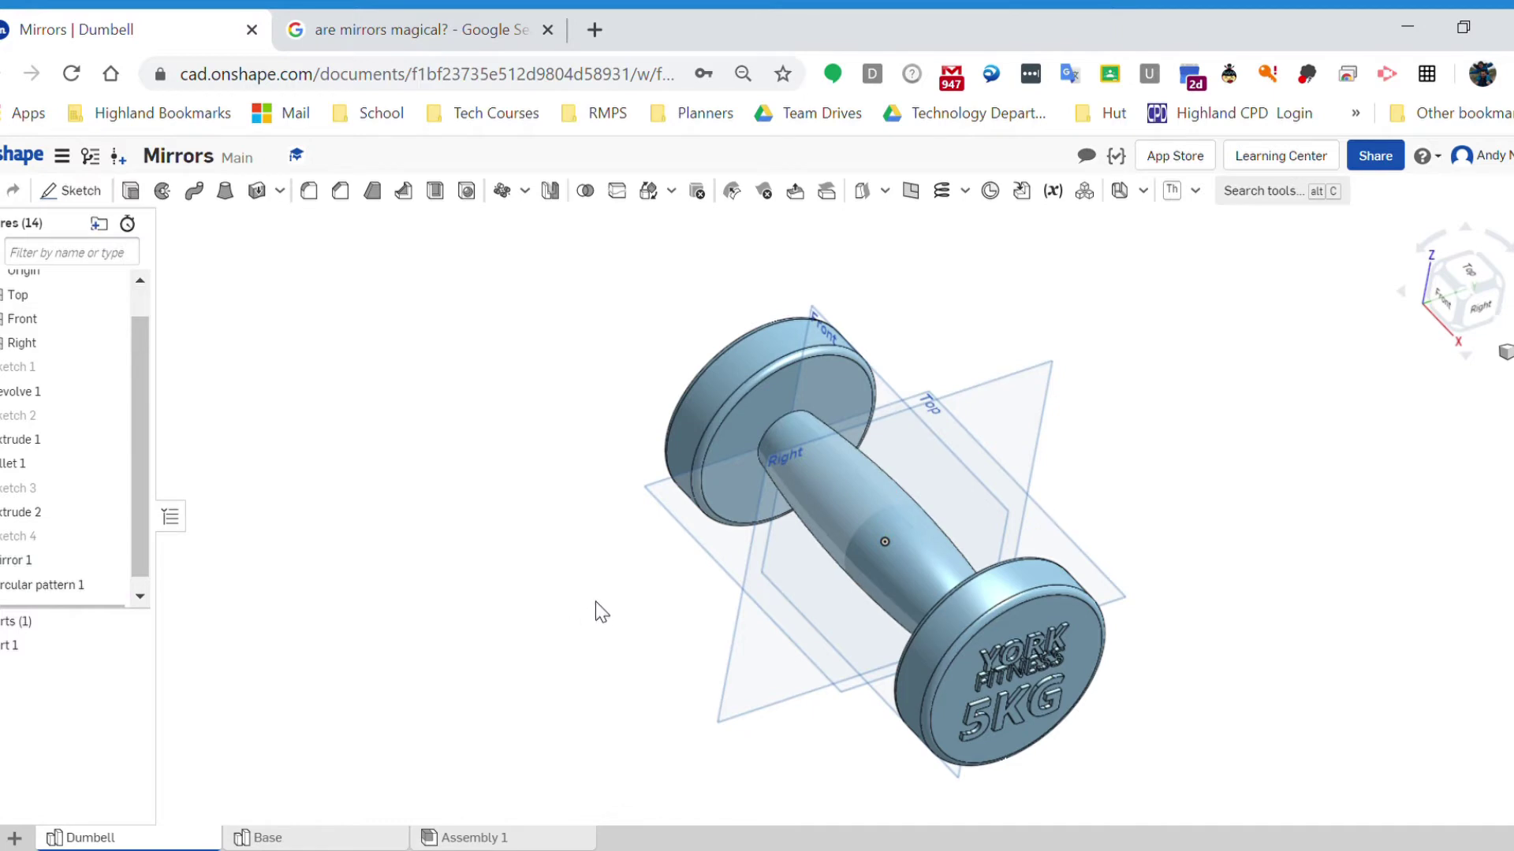
{"action": "right_click_drag", "start_coordinate": [597, 612], "coordinate": [665, 688]}
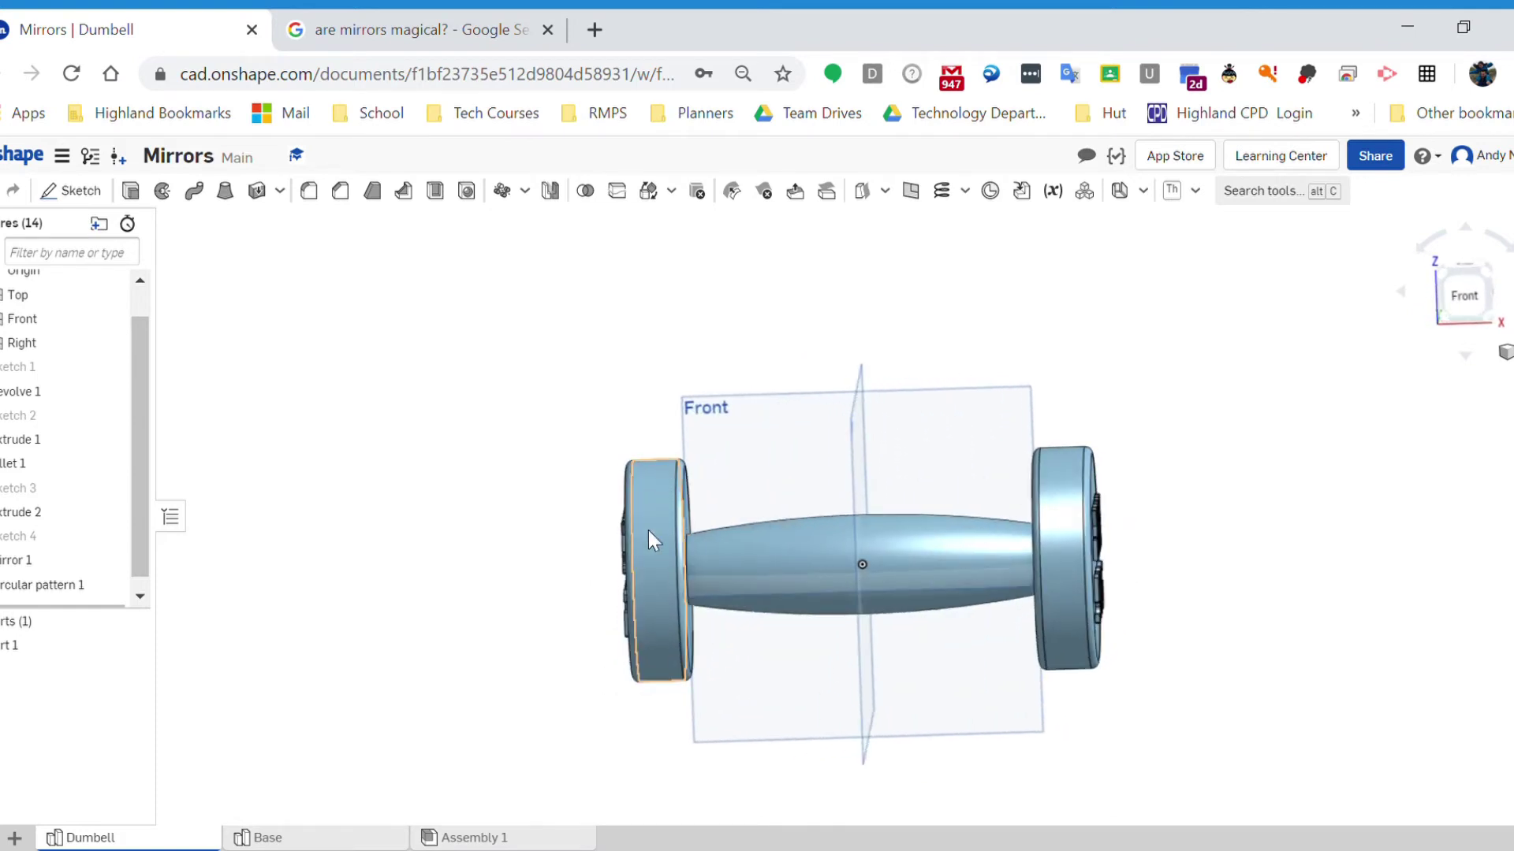
{"action": "right_click_drag", "start_coordinate": [1151, 615], "coordinate": [1067, 525]}
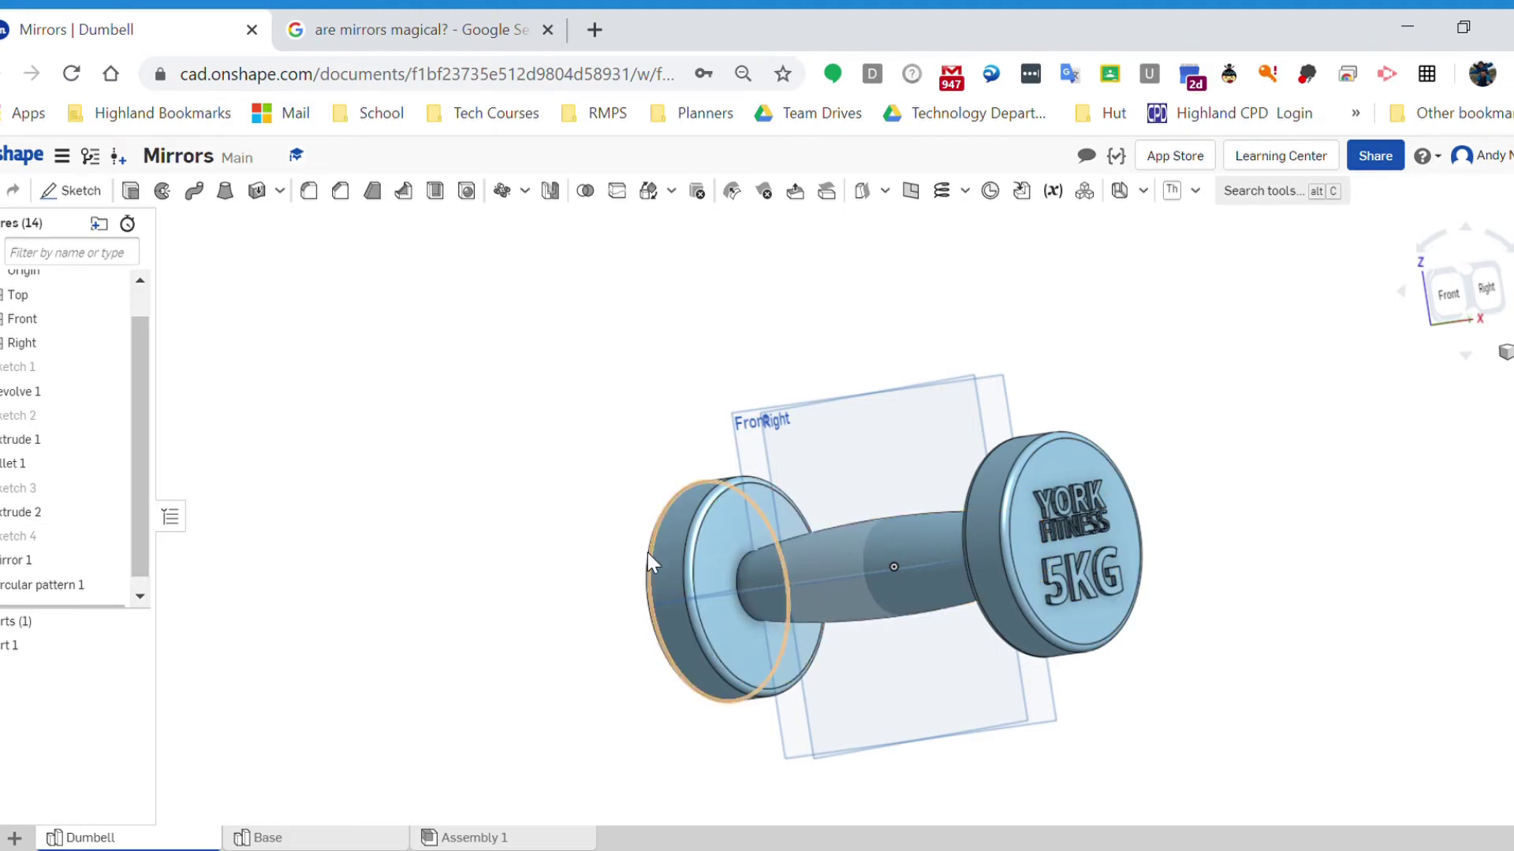
{"action": "right_click_drag", "start_coordinate": [646, 551], "coordinate": [763, 588]}
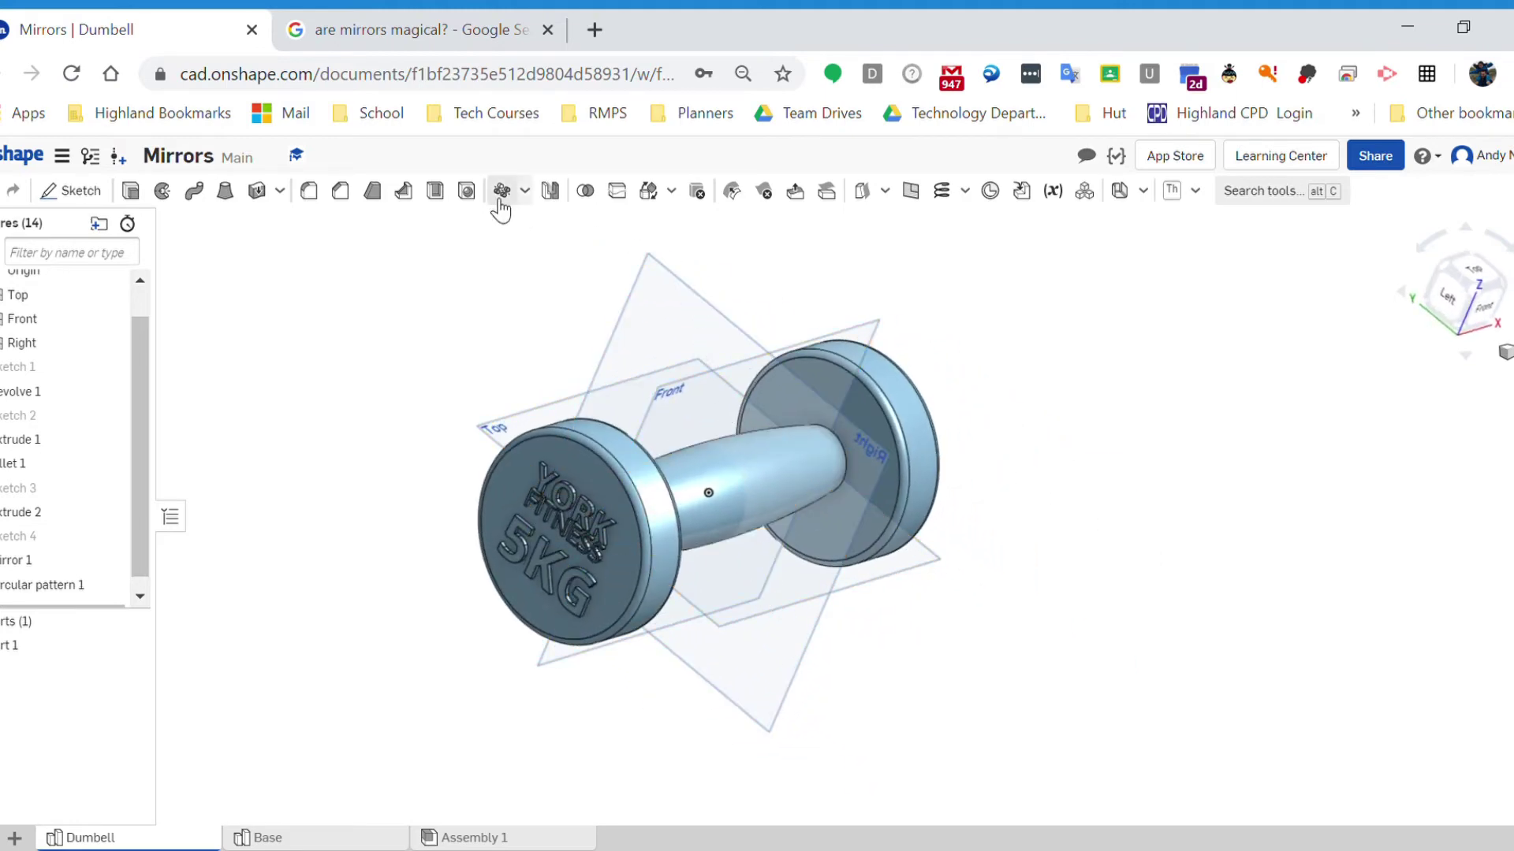
{"action": "right_click_drag", "start_coordinate": [544, 536], "coordinate": [463, 513]}
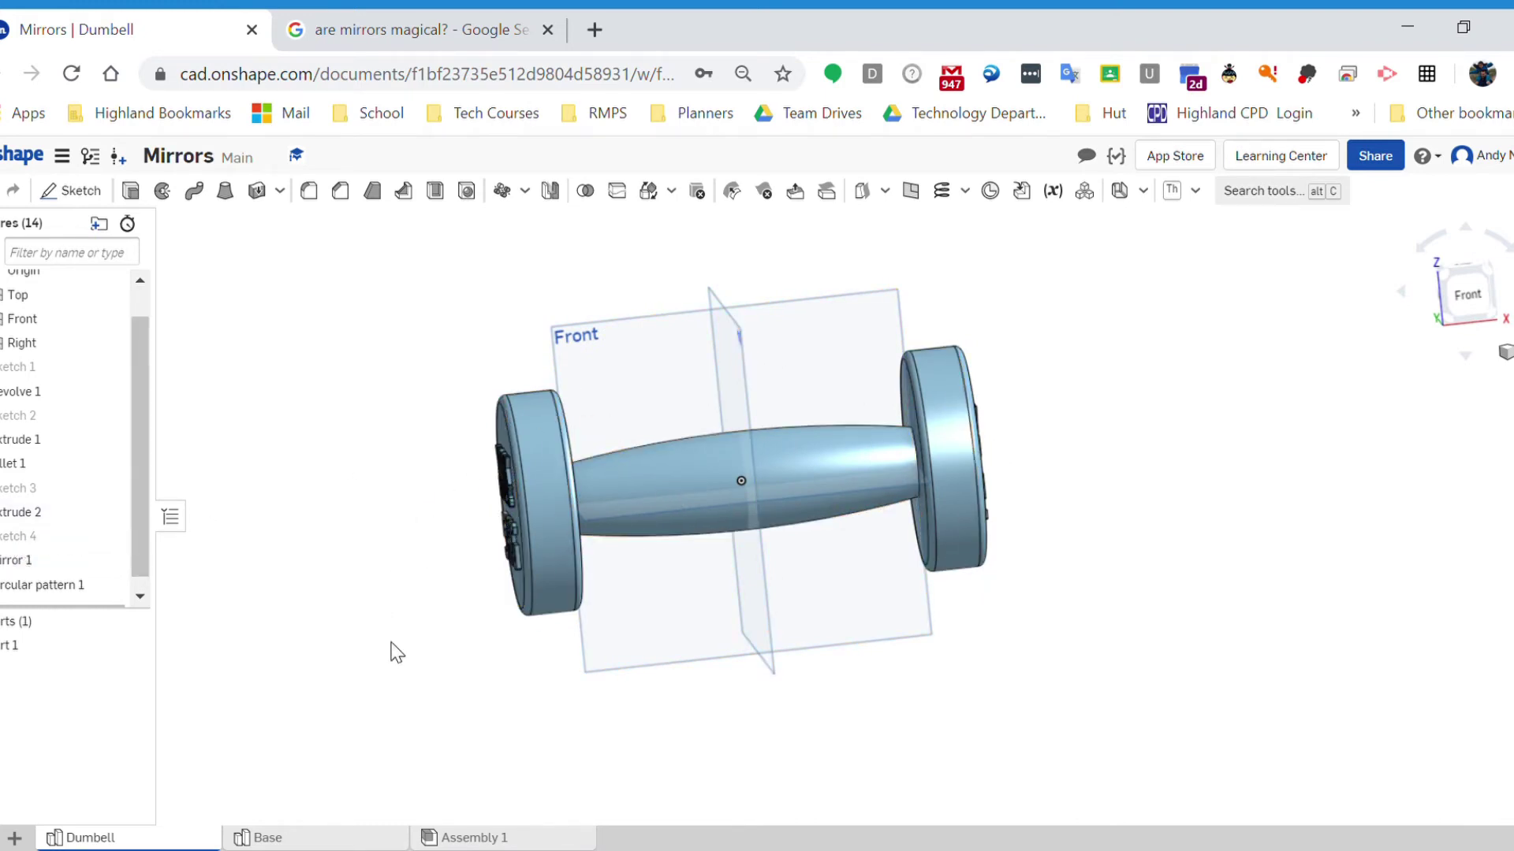
{"action": "mouse_move", "coordinate": [364, 843]}
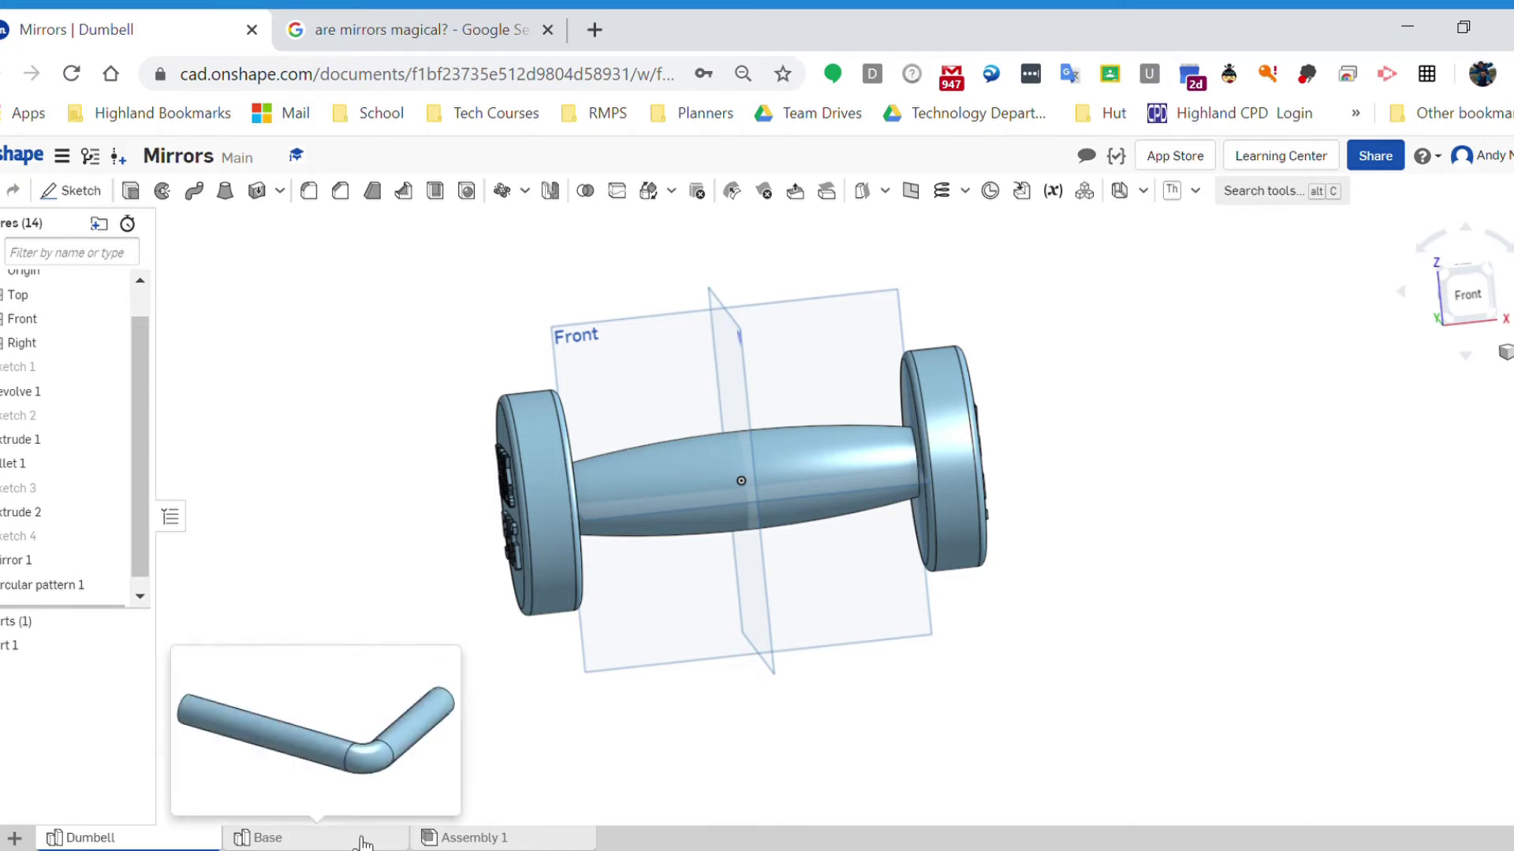
In the Base part studio, set up a feature mirror of Sweep 1 across the Right plane.
{"action": "left_click", "coordinate": [331, 835]}
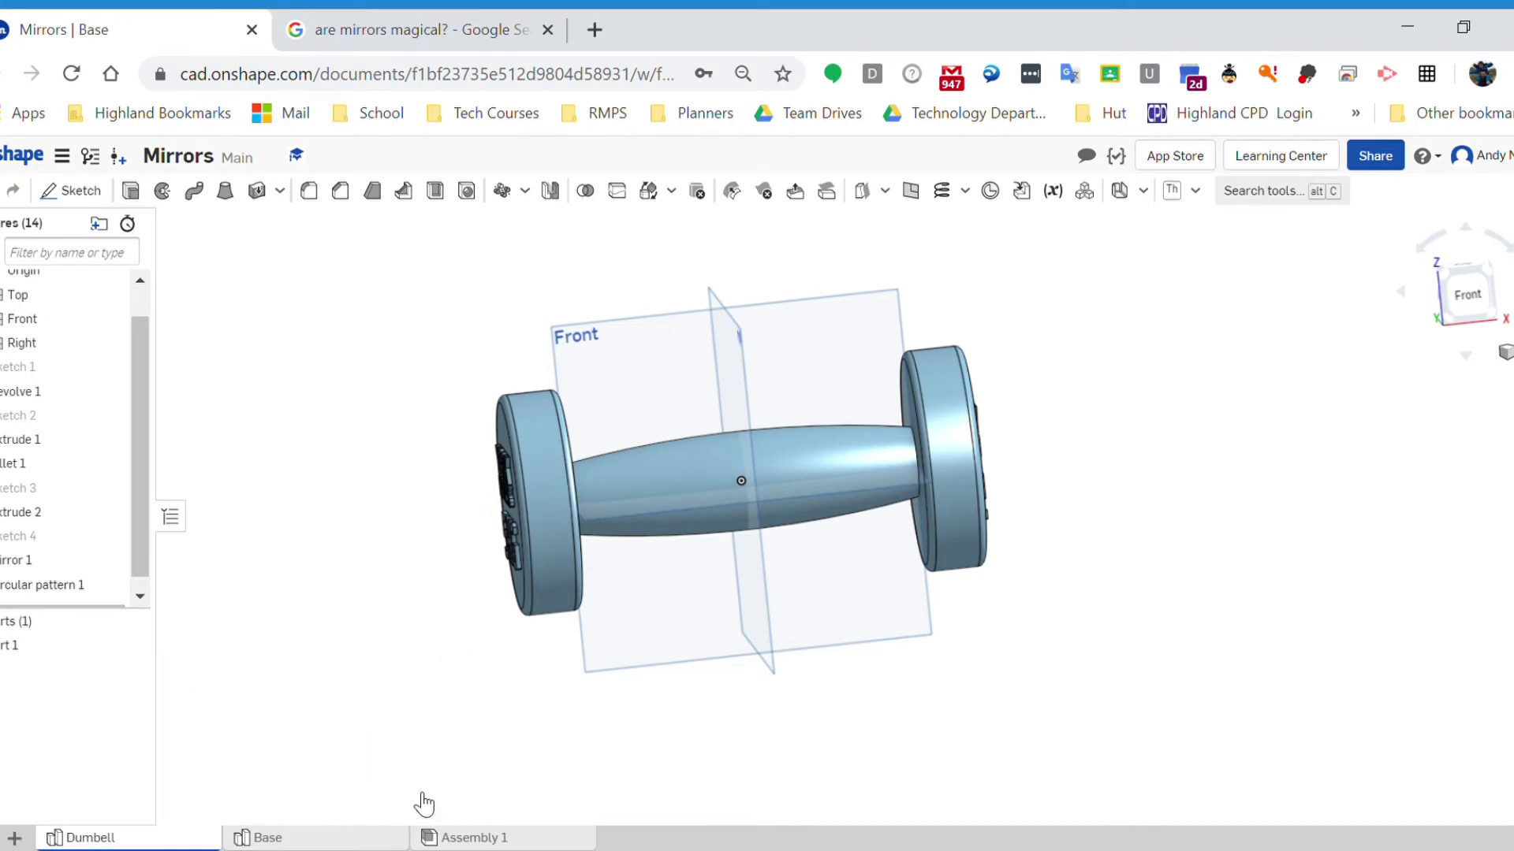
{"action": "right_click_drag", "start_coordinate": [1002, 684], "coordinate": [962, 599]}
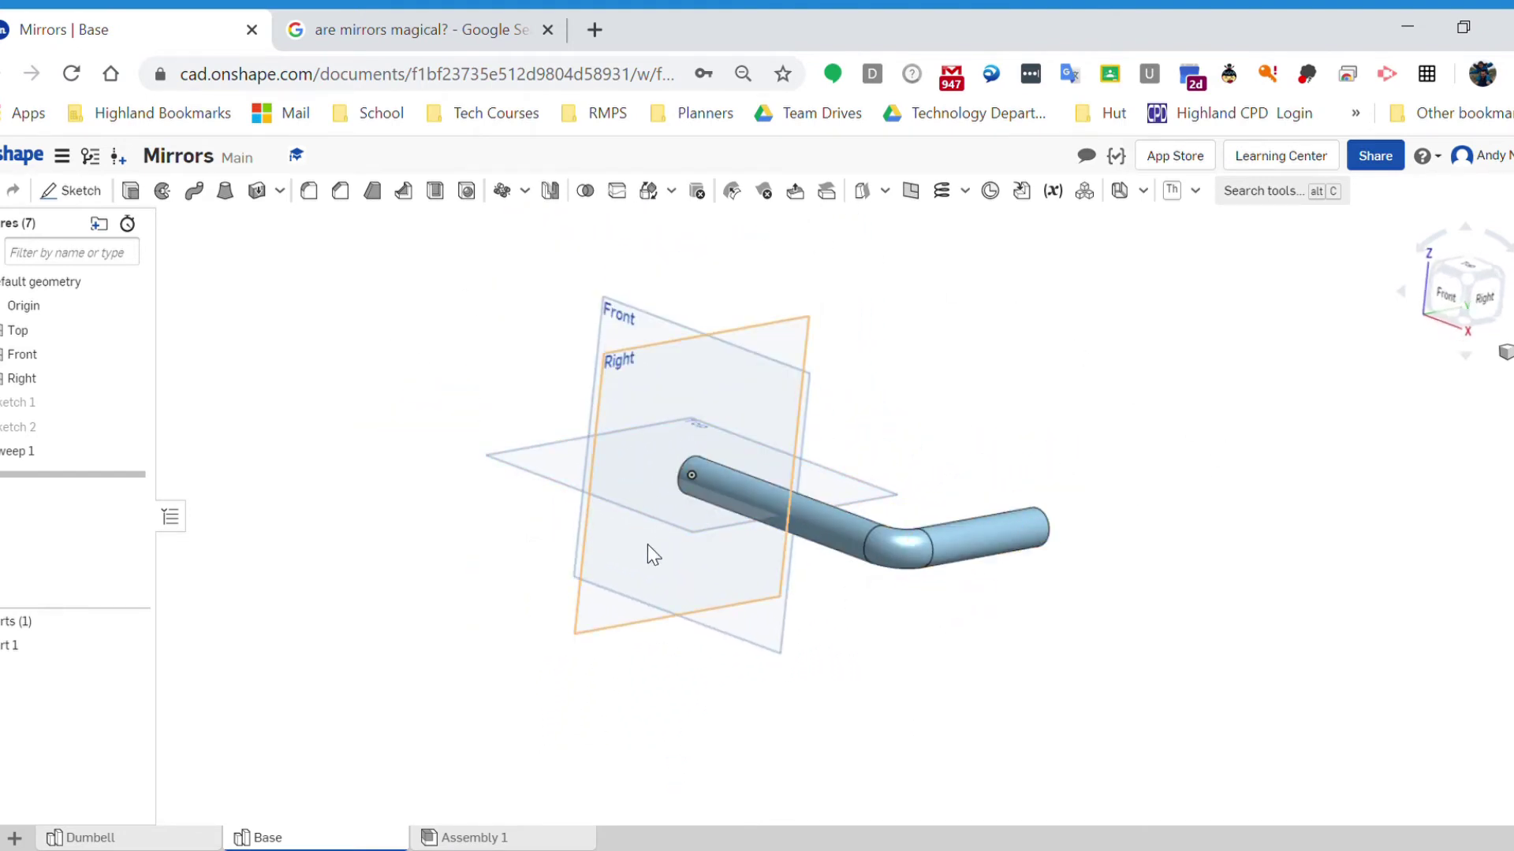
{"action": "right_click_drag", "start_coordinate": [739, 659], "coordinate": [854, 709]}
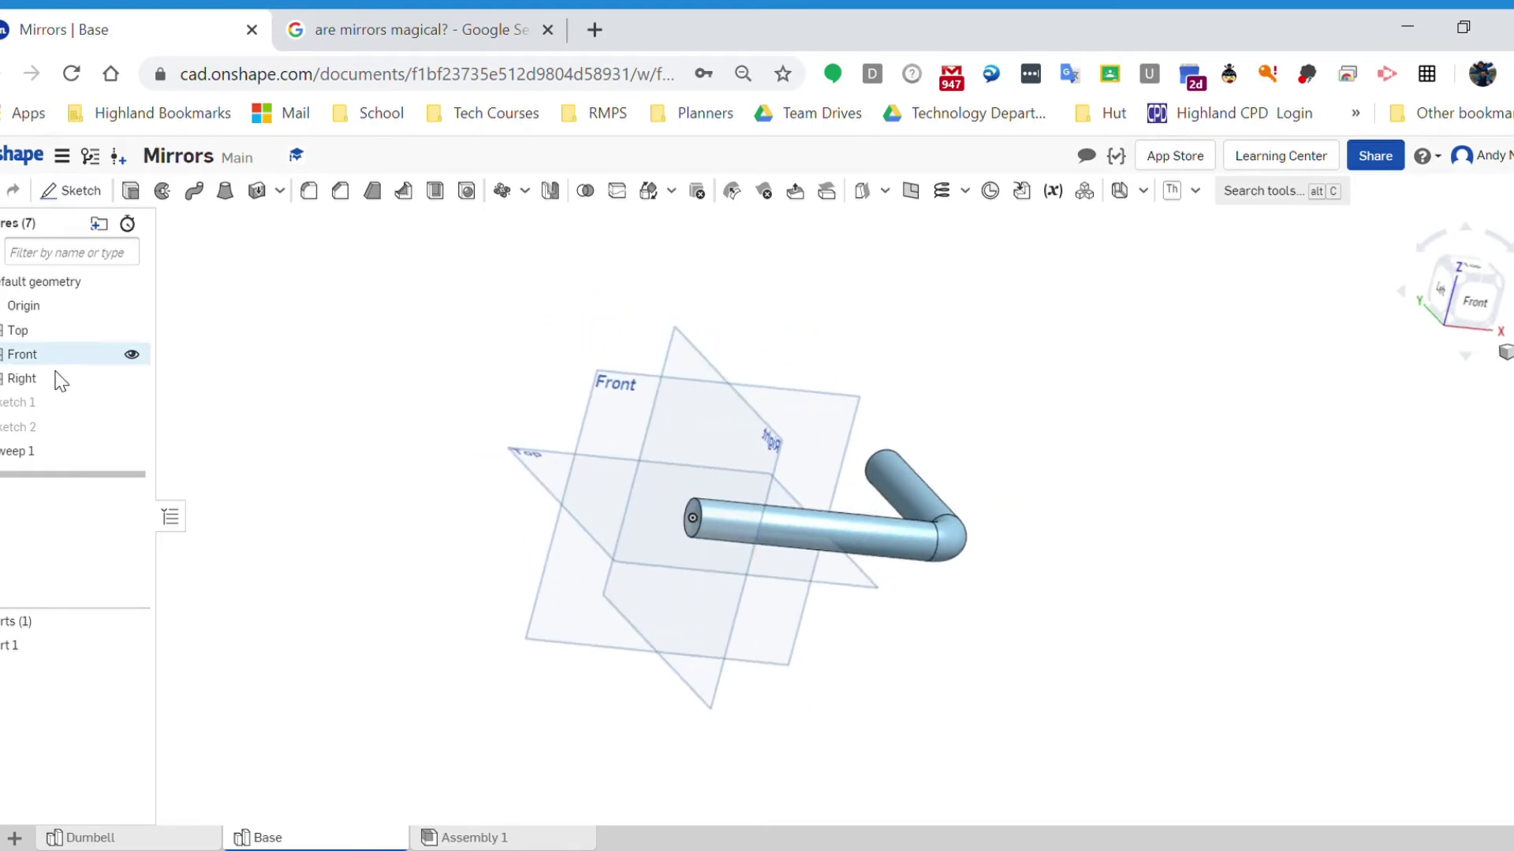
{"action": "left_click", "coordinate": [551, 193]}
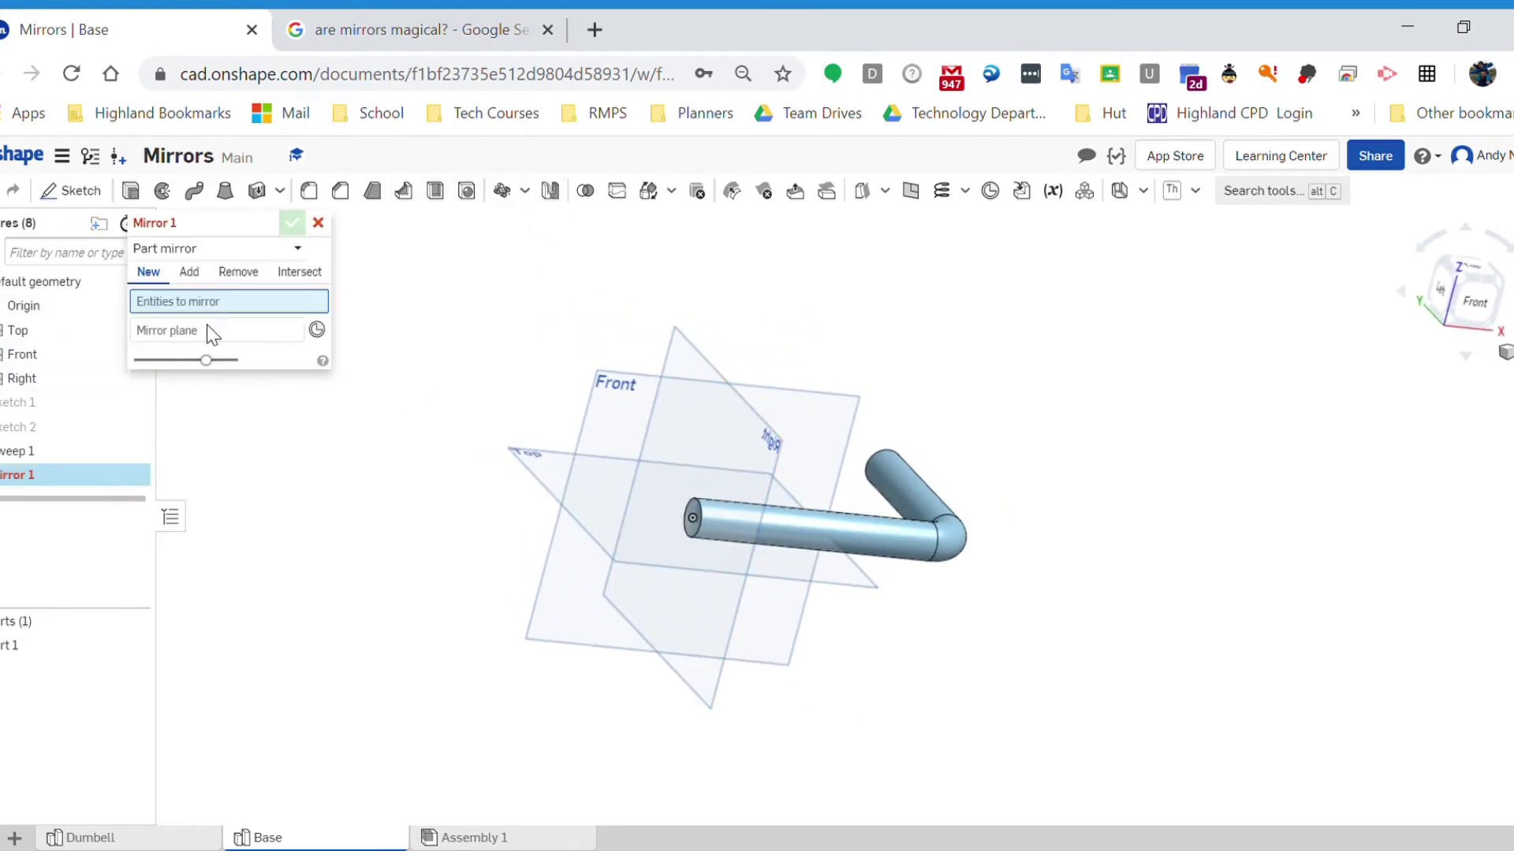
{"action": "left_click", "coordinate": [260, 249]}
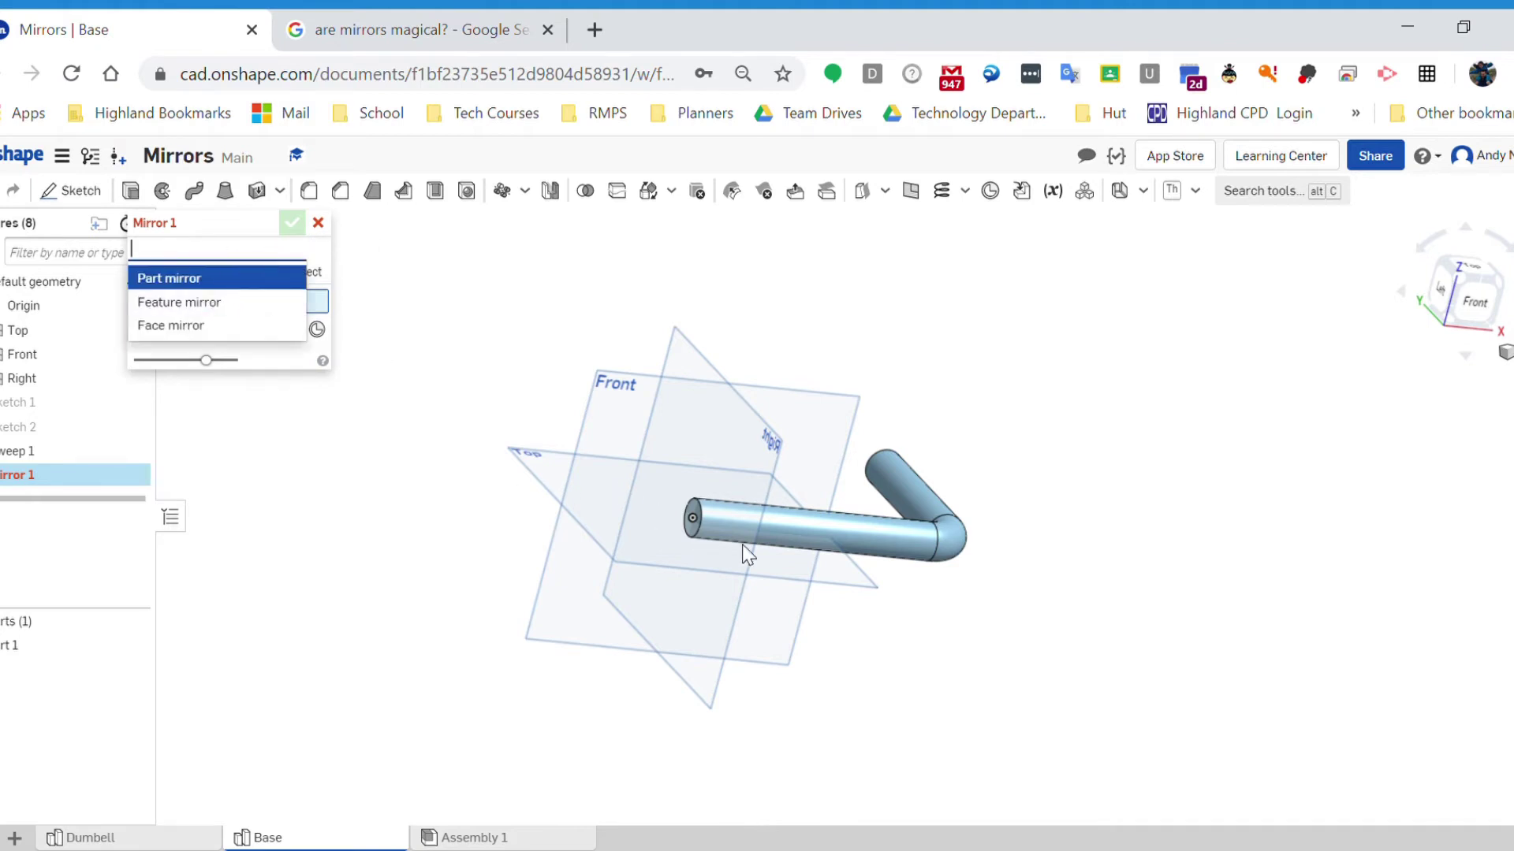
{"action": "left_click", "coordinate": [243, 303]}
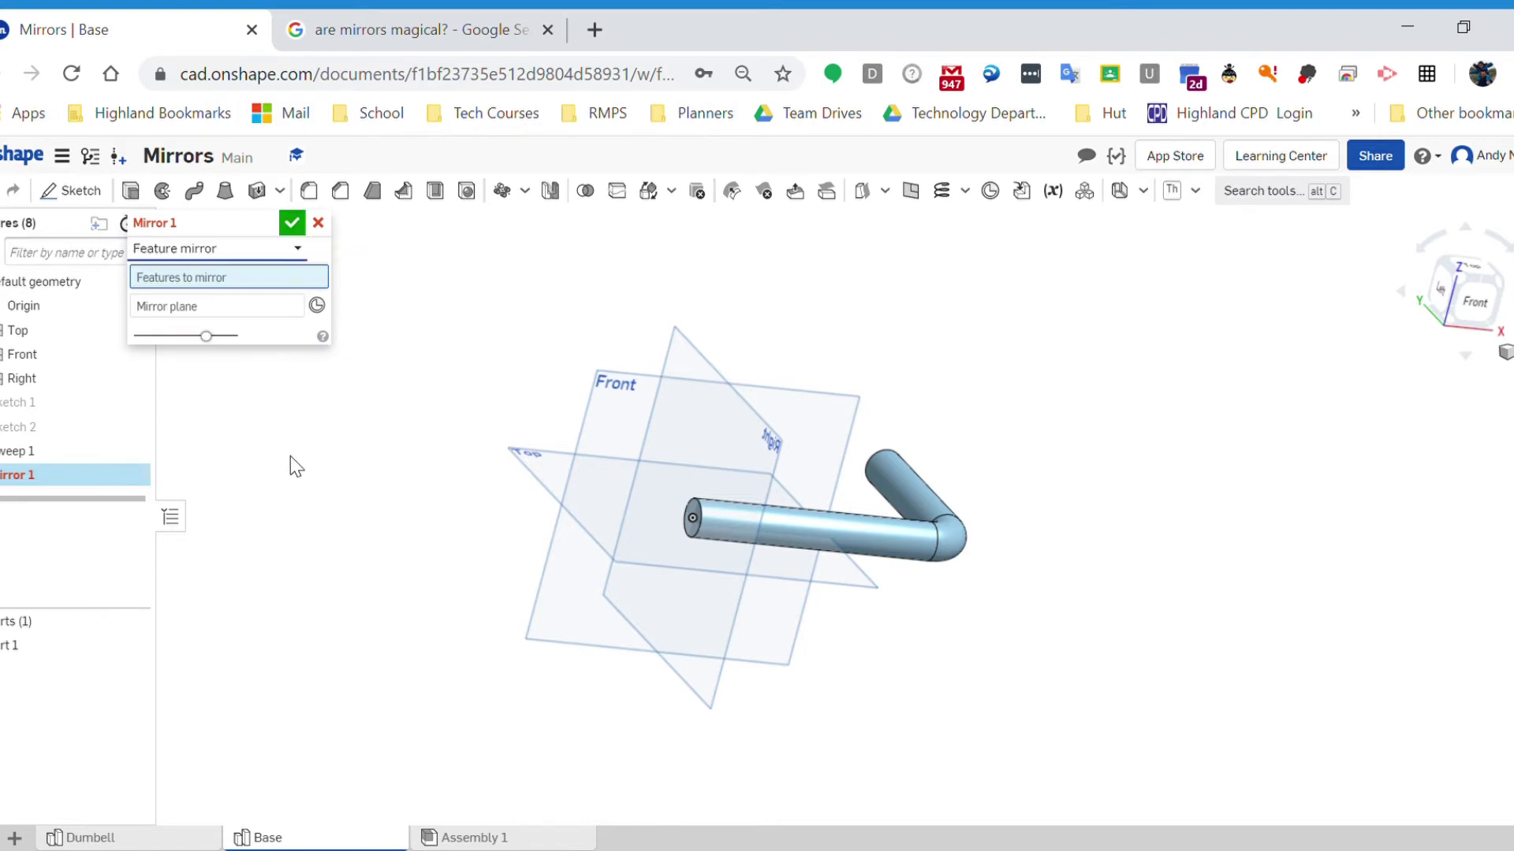
{"action": "left_click", "coordinate": [55, 448]}
{"action": "left_click", "coordinate": [252, 323]}
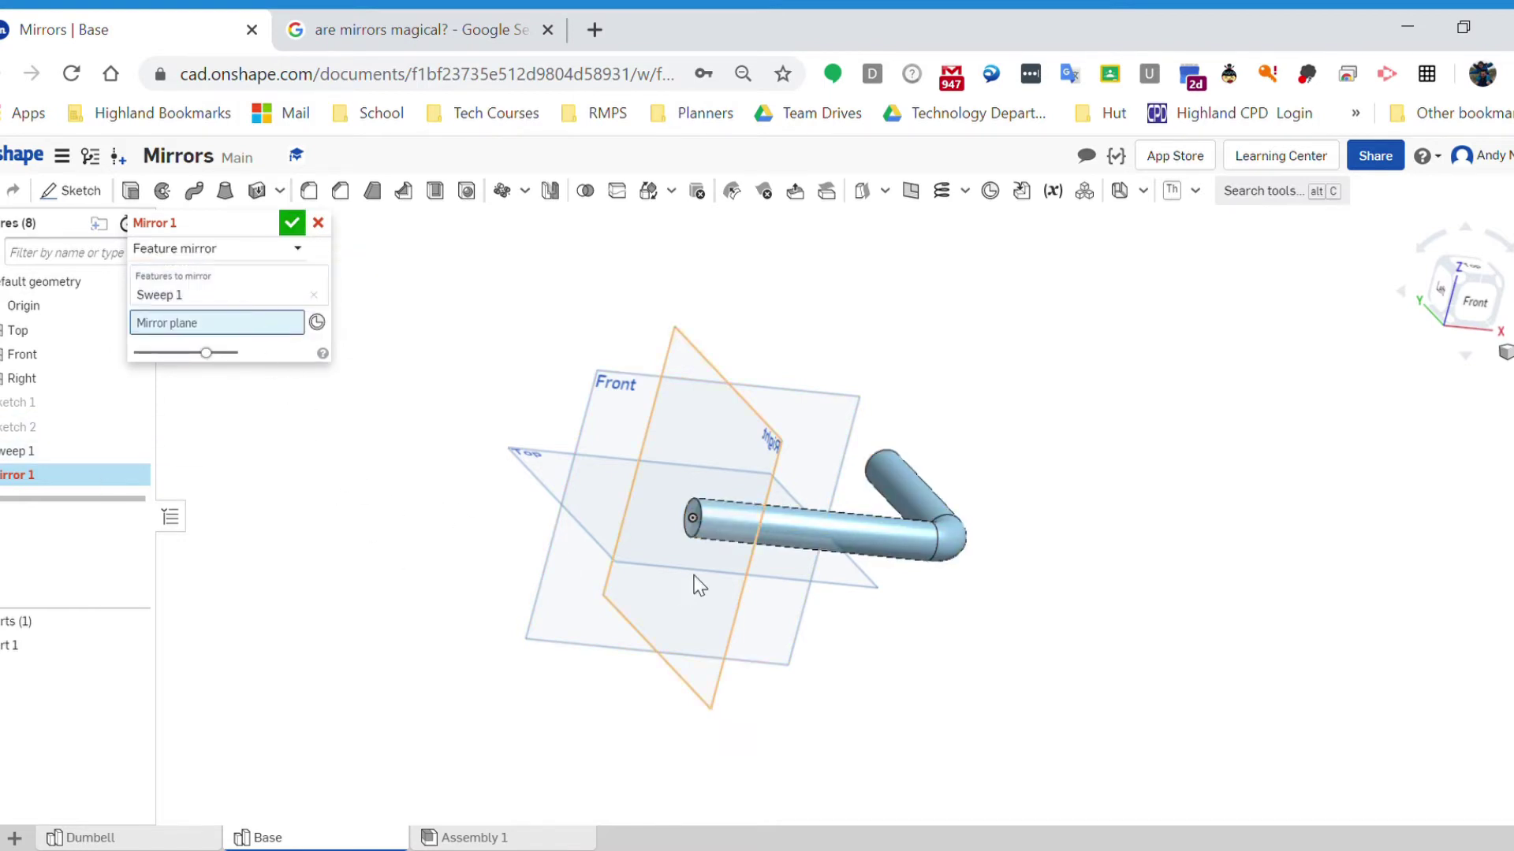
{"action": "left_click", "coordinate": [690, 350]}
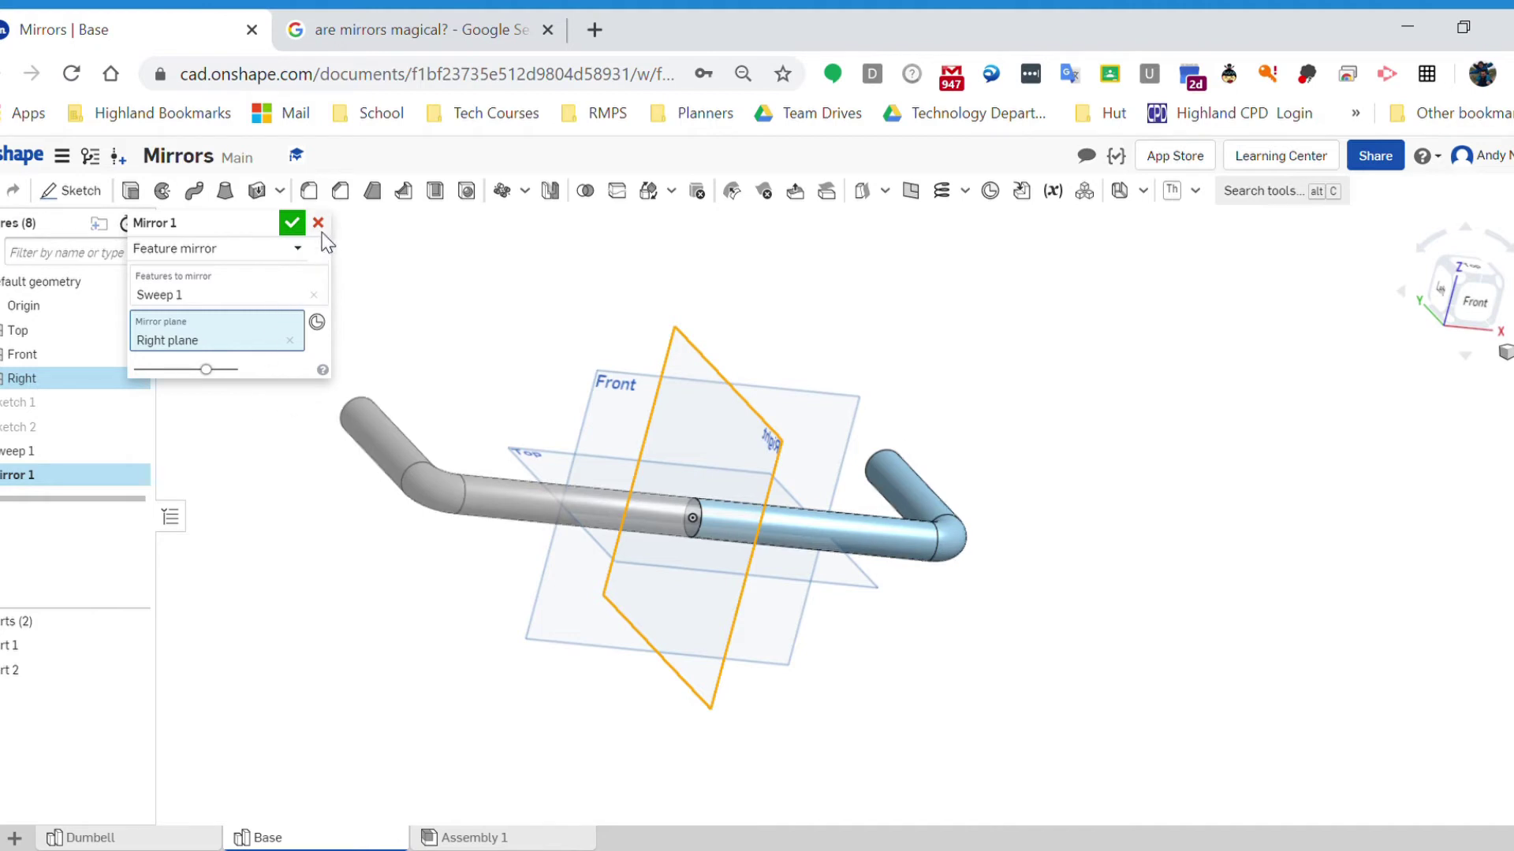
Switch to Part mirror of the bent pipe, merged with Add, and confirm it.
{"action": "left_click", "coordinate": [260, 250]}
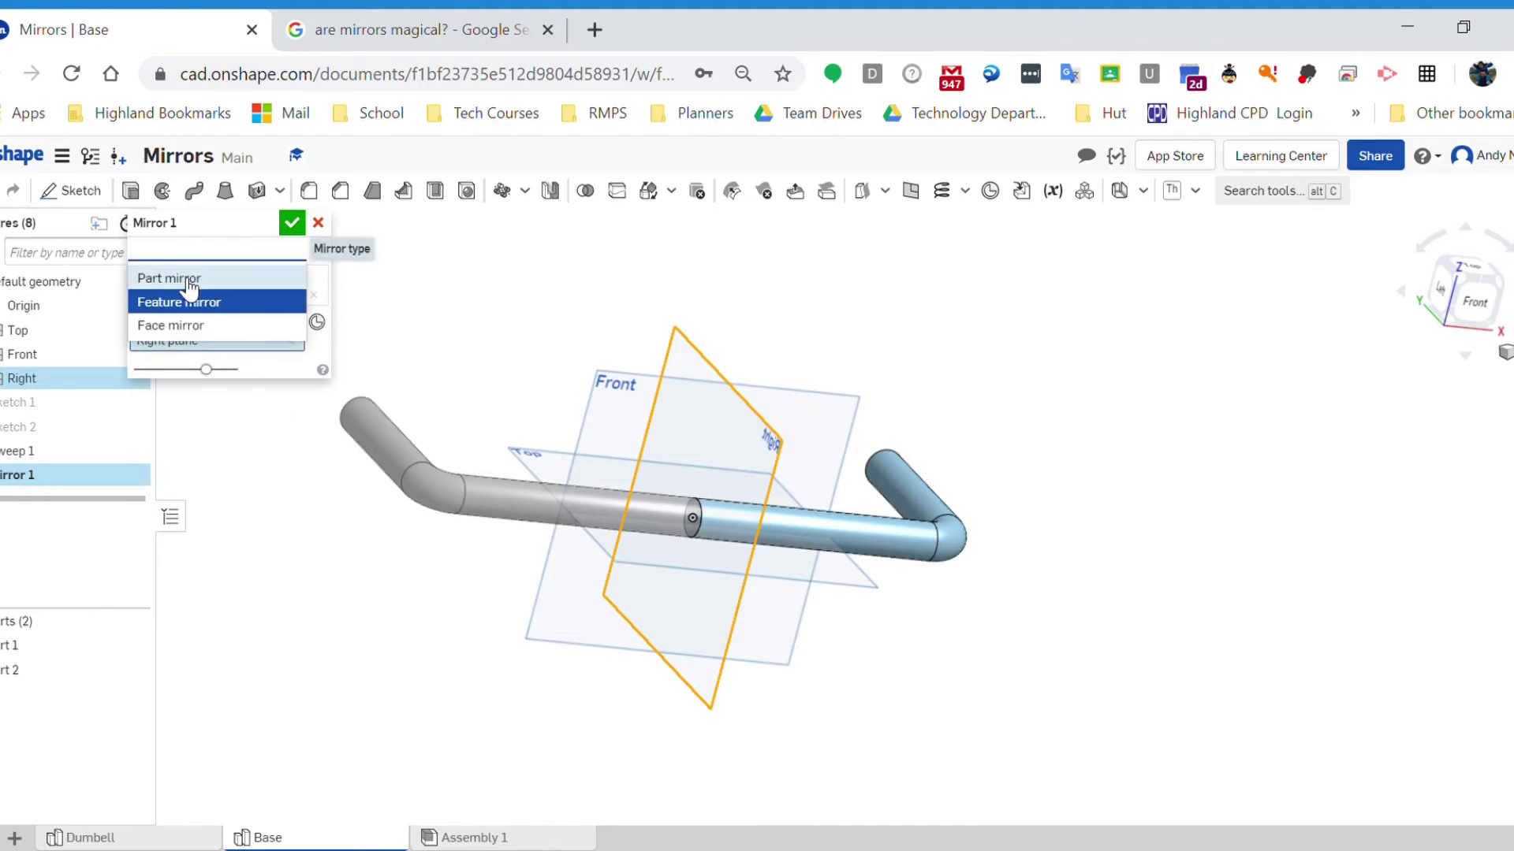
{"action": "left_click", "coordinate": [209, 280]}
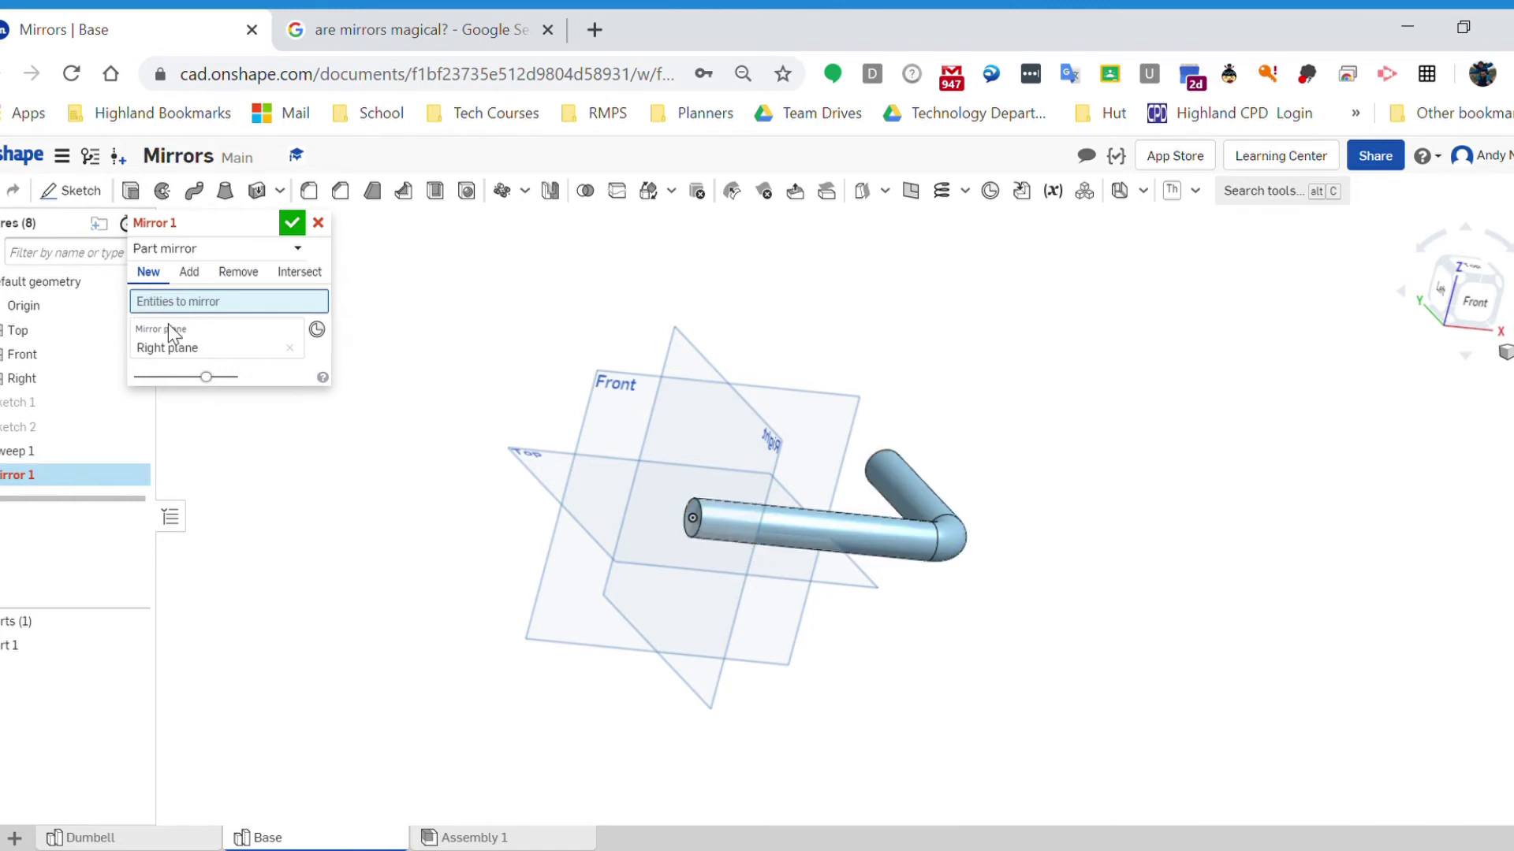
{"action": "left_click", "coordinate": [916, 490]}
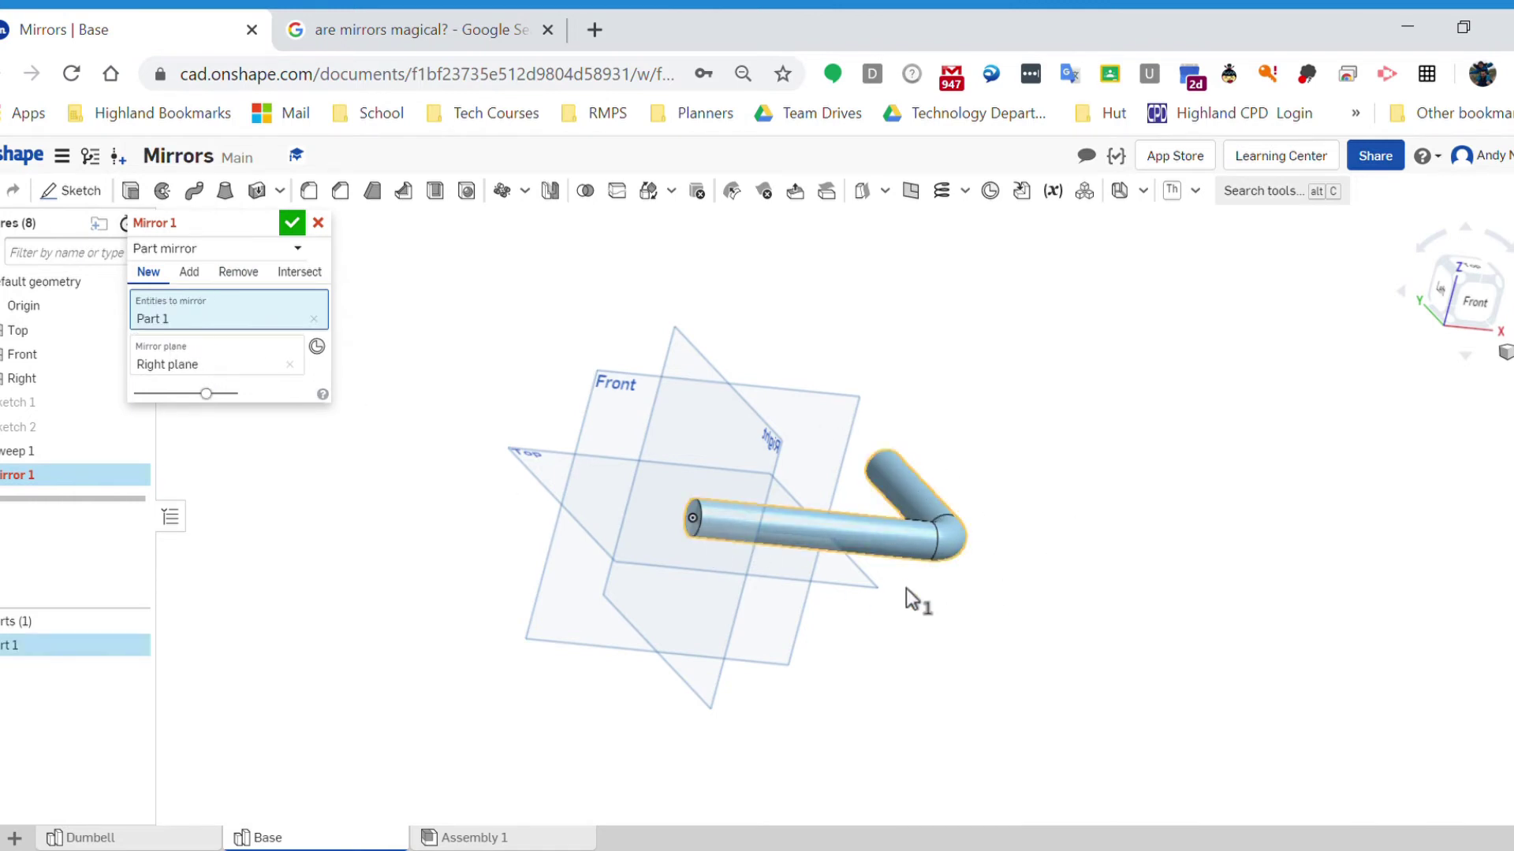
{"action": "right_click_drag", "start_coordinate": [551, 653], "coordinate": [543, 603]}
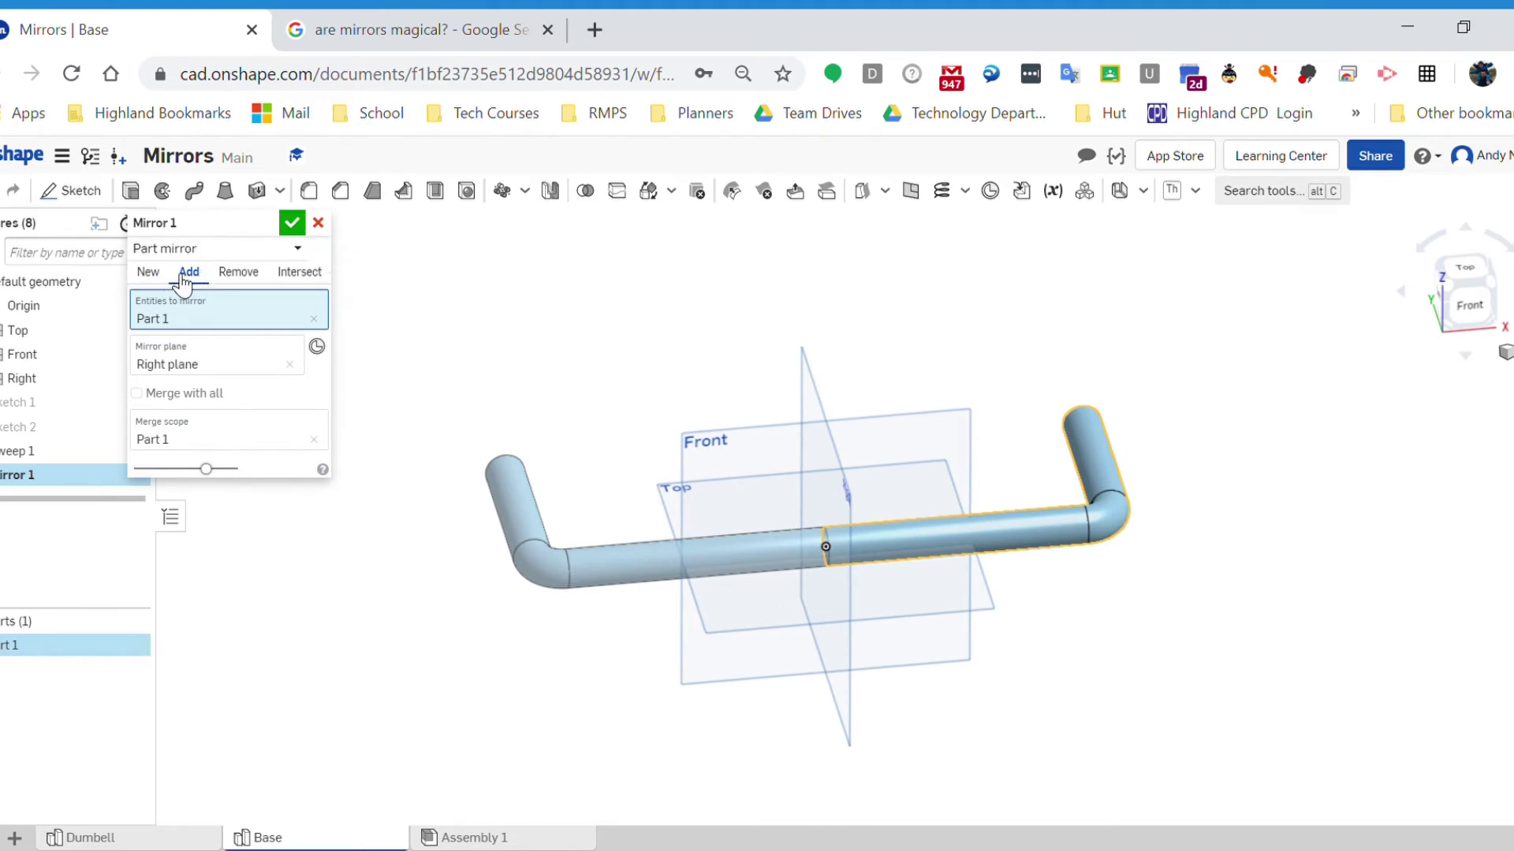
{"action": "left_click", "coordinate": [150, 273]}
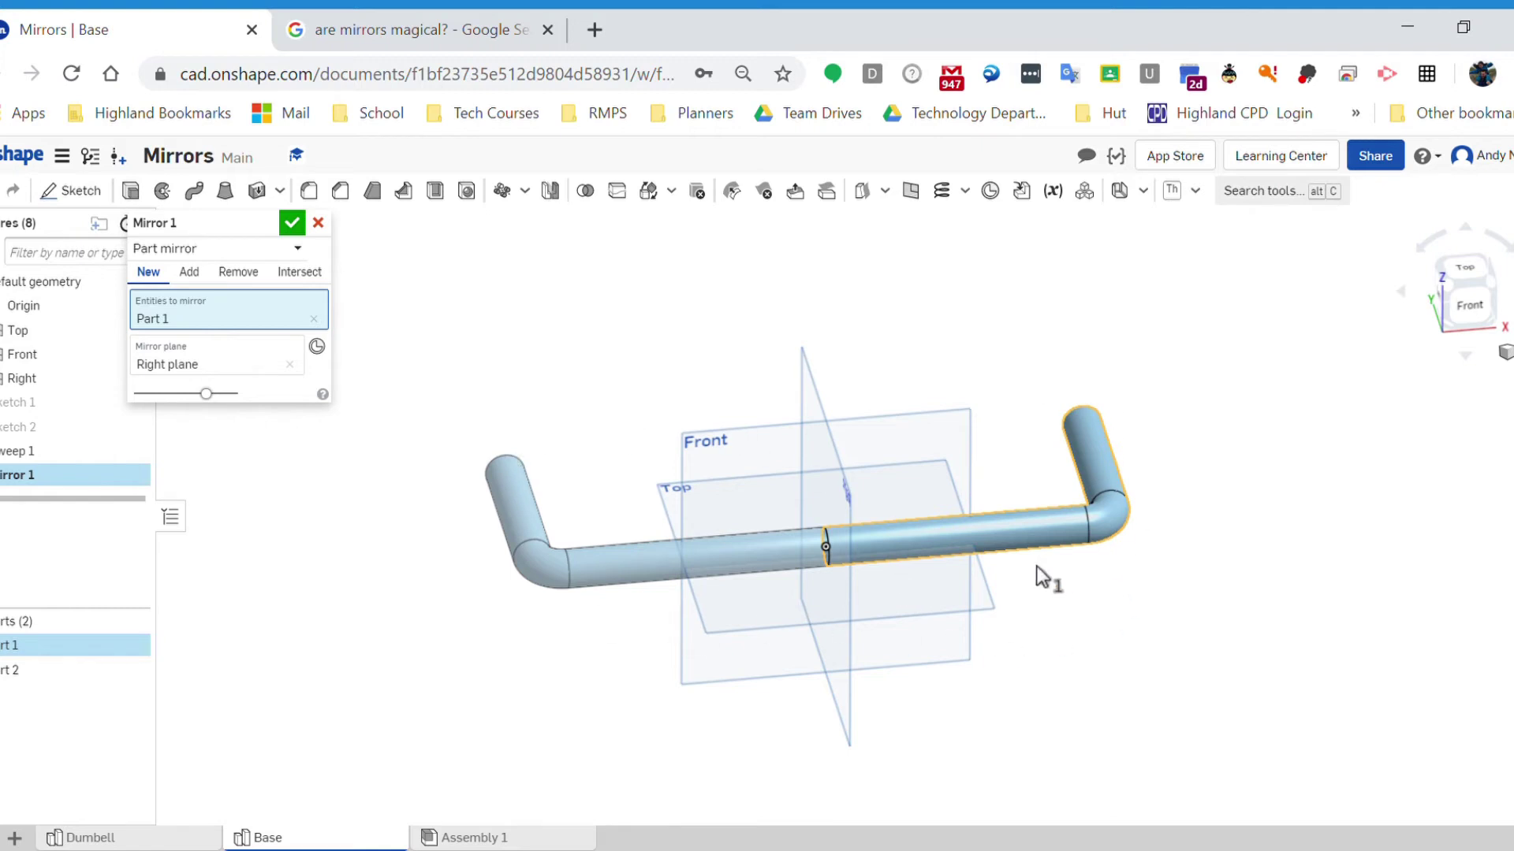
{"action": "left_click", "coordinate": [197, 274]}
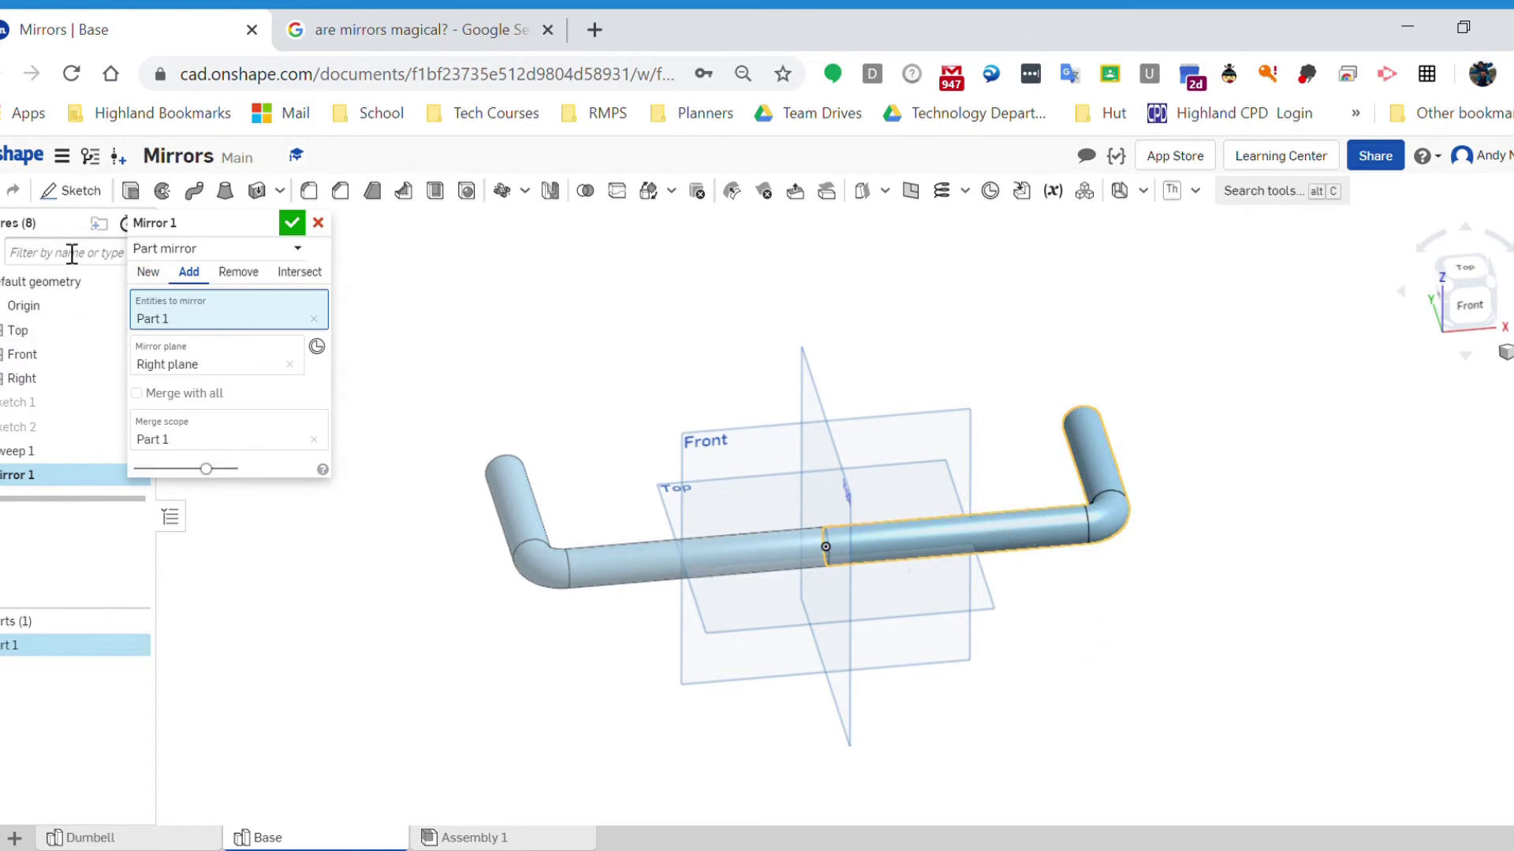
{"action": "left_click", "coordinate": [292, 222]}
{"action": "right_click_drag", "start_coordinate": [827, 737], "coordinate": [861, 738]}
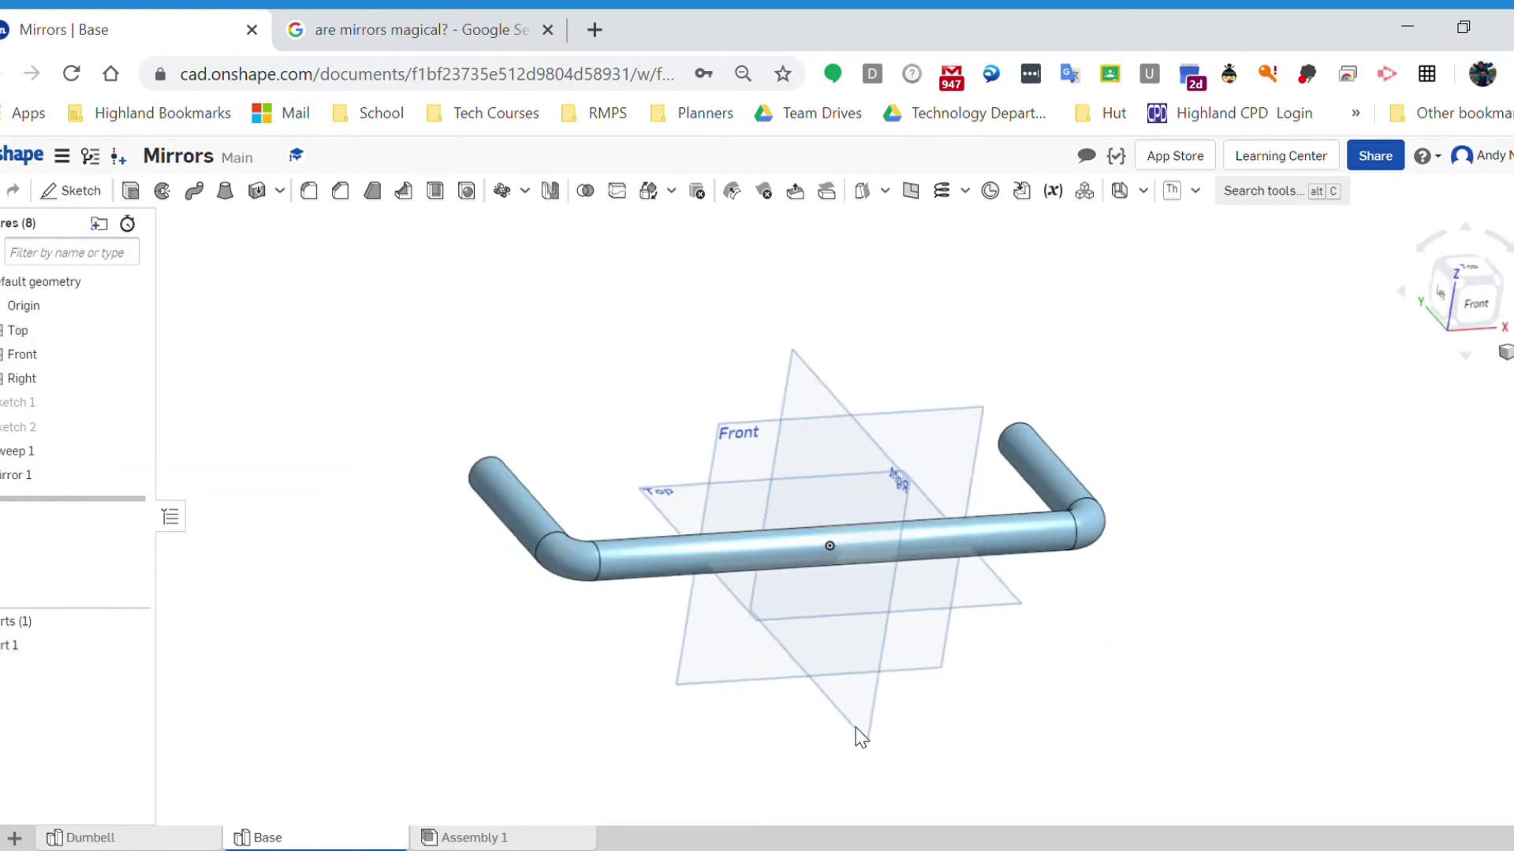
Mirror the U-shaped Part 1 about a Sweep 1 end face, merging into a closed loop.
{"action": "right_click_drag", "start_coordinate": [1206, 662], "coordinate": [995, 663]}
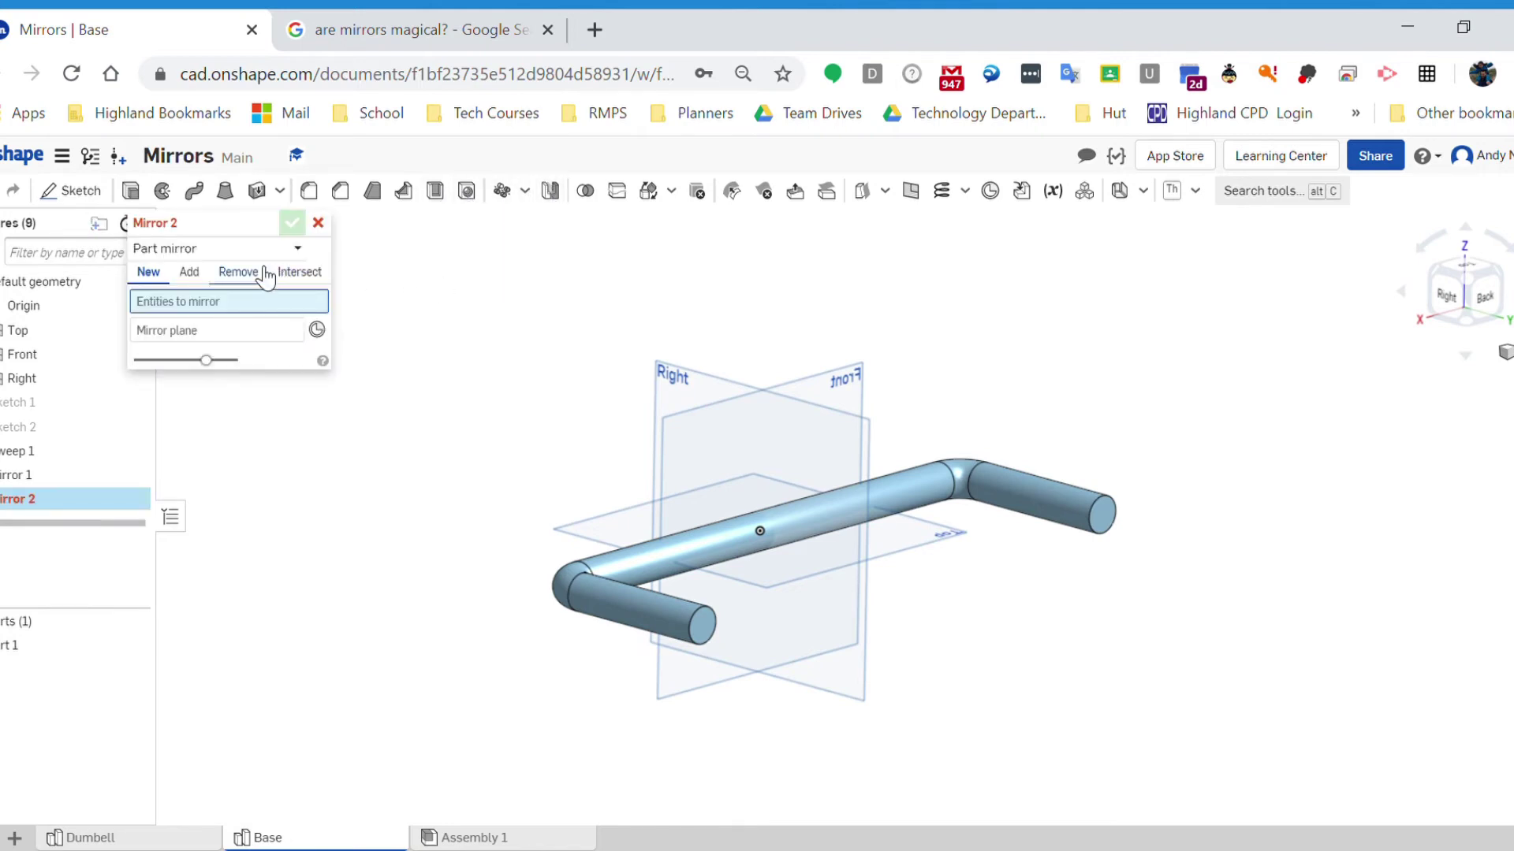
{"action": "left_click", "coordinate": [607, 592]}
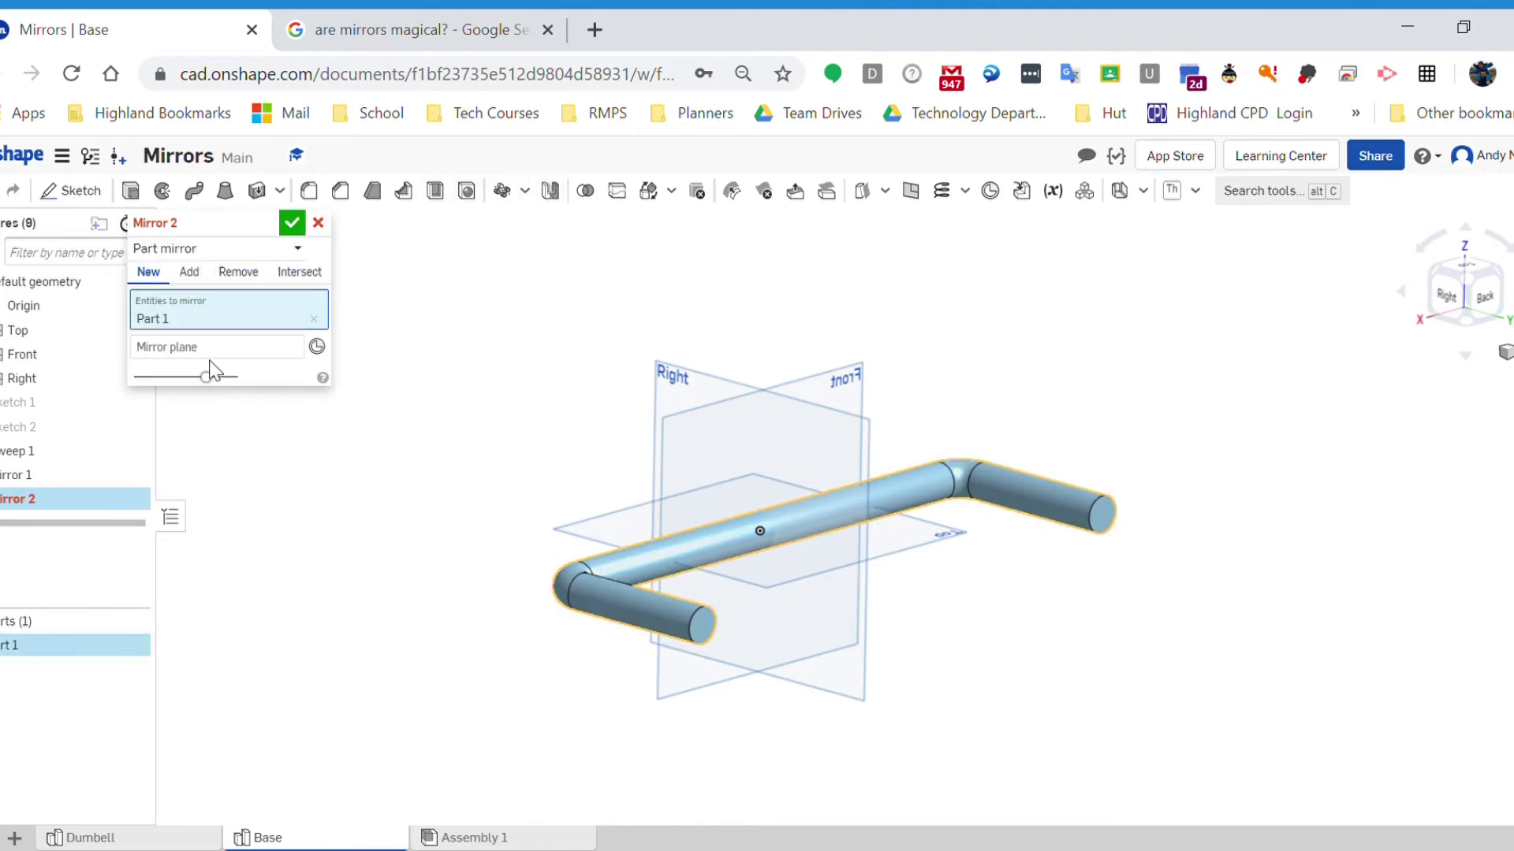
{"action": "left_click", "coordinate": [180, 346]}
{"action": "right_click_drag", "start_coordinate": [589, 396], "coordinate": [881, 324]}
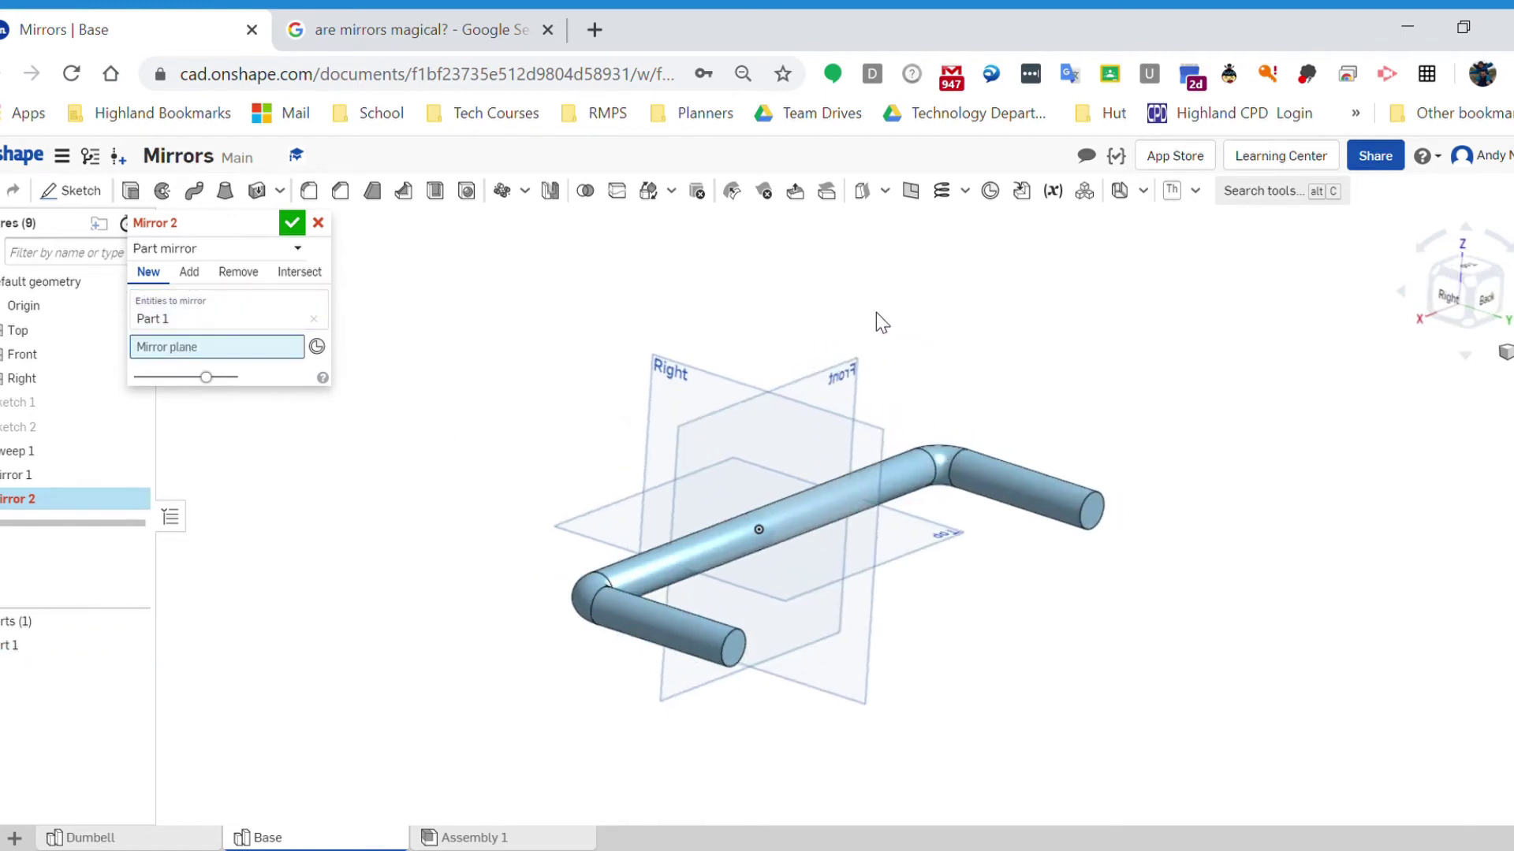
{"action": "left_click", "coordinate": [740, 644]}
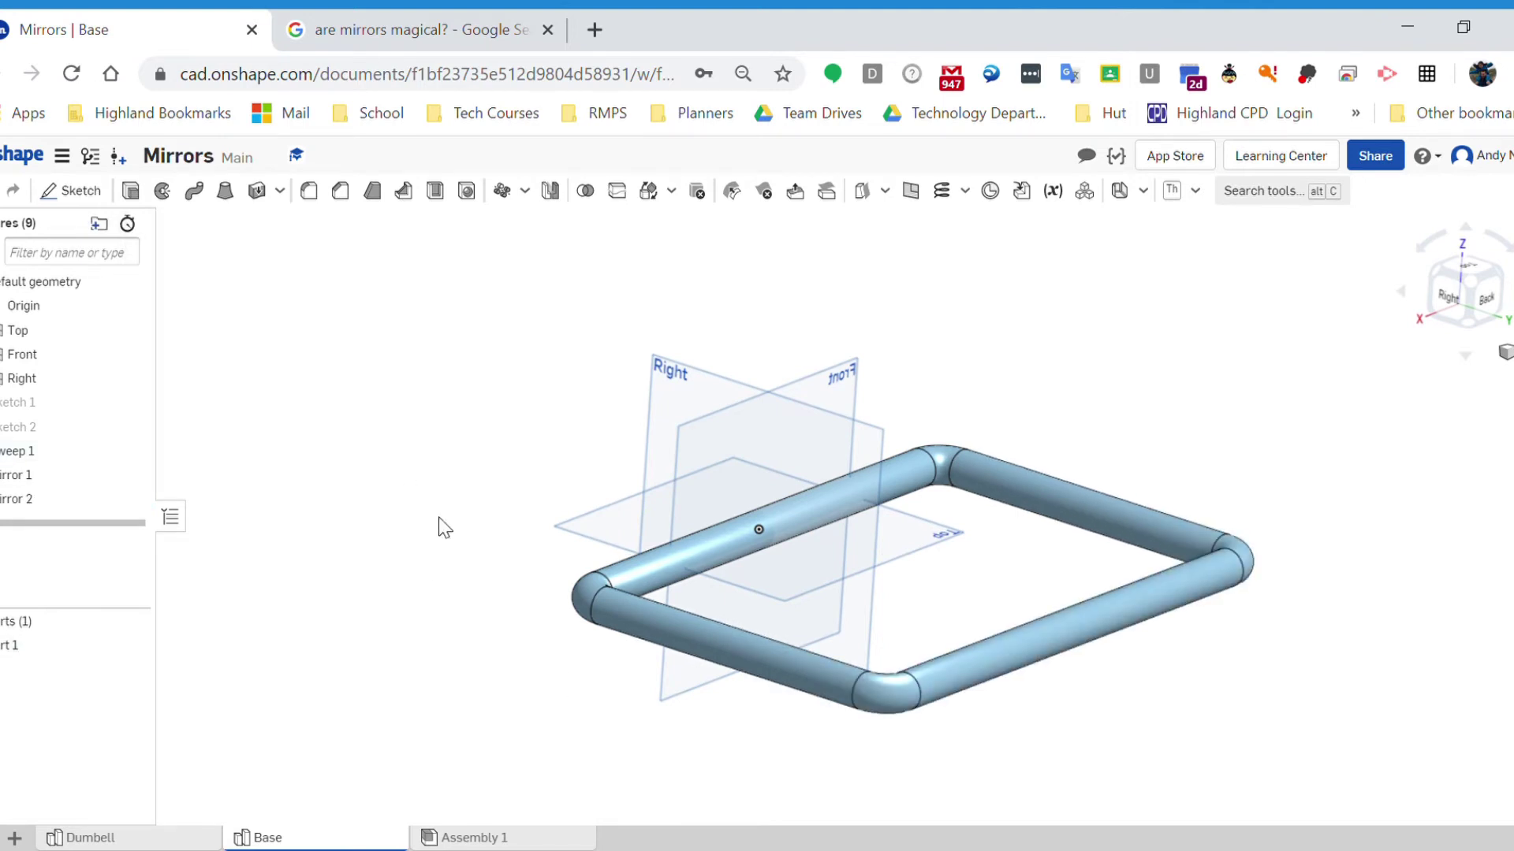
{"action": "scroll", "coordinate": [471, 526], "scroll_direction": "up", "scroll_amount": 2}
{"action": "scroll", "coordinate": [471, 527], "scroll_direction": "down", "scroll_amount": 2}
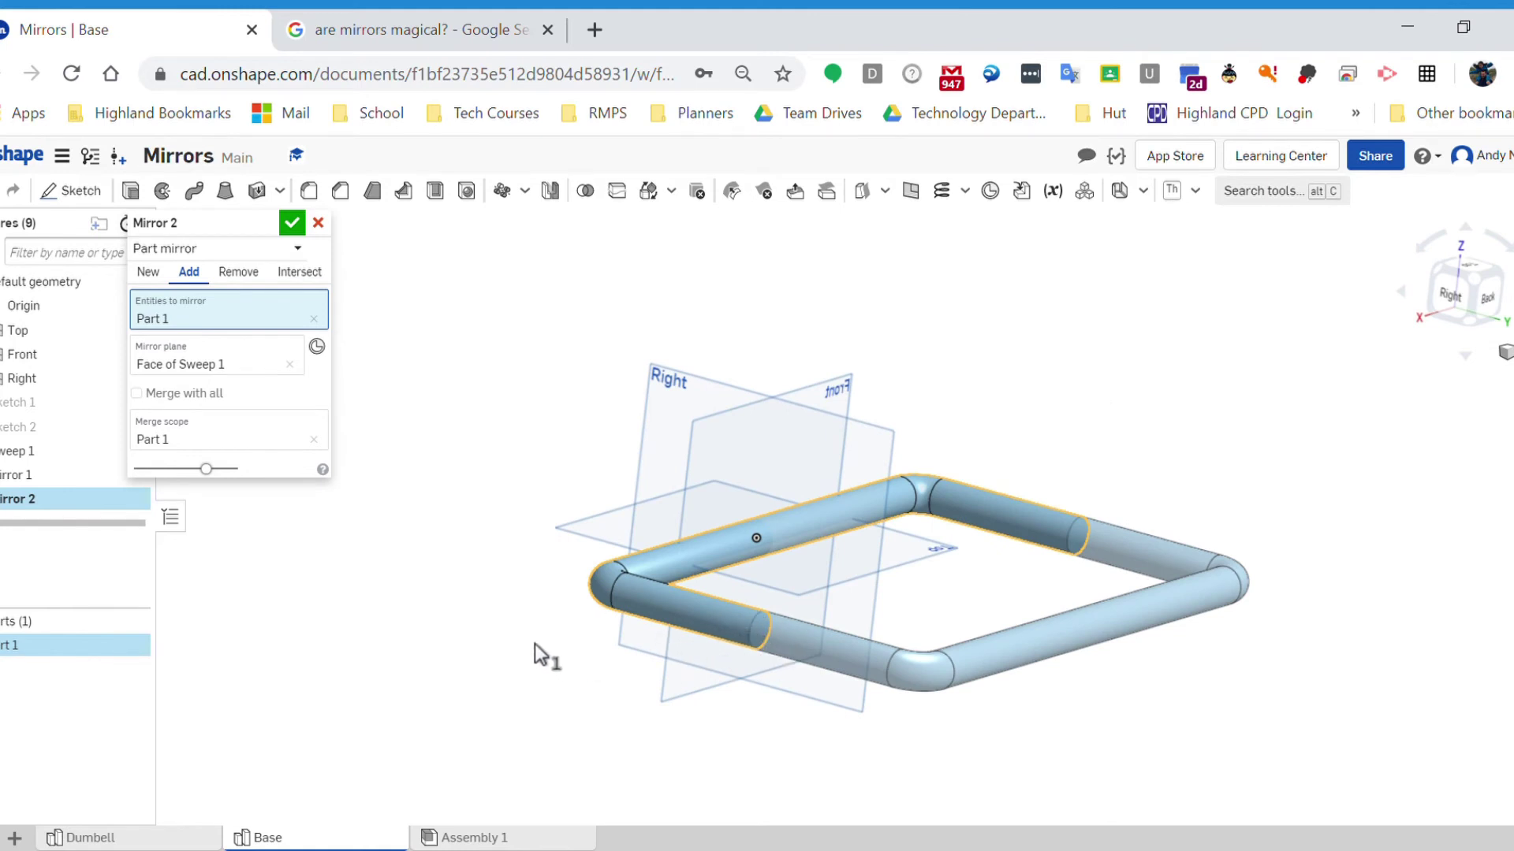
{"action": "left_click", "coordinate": [292, 223]}
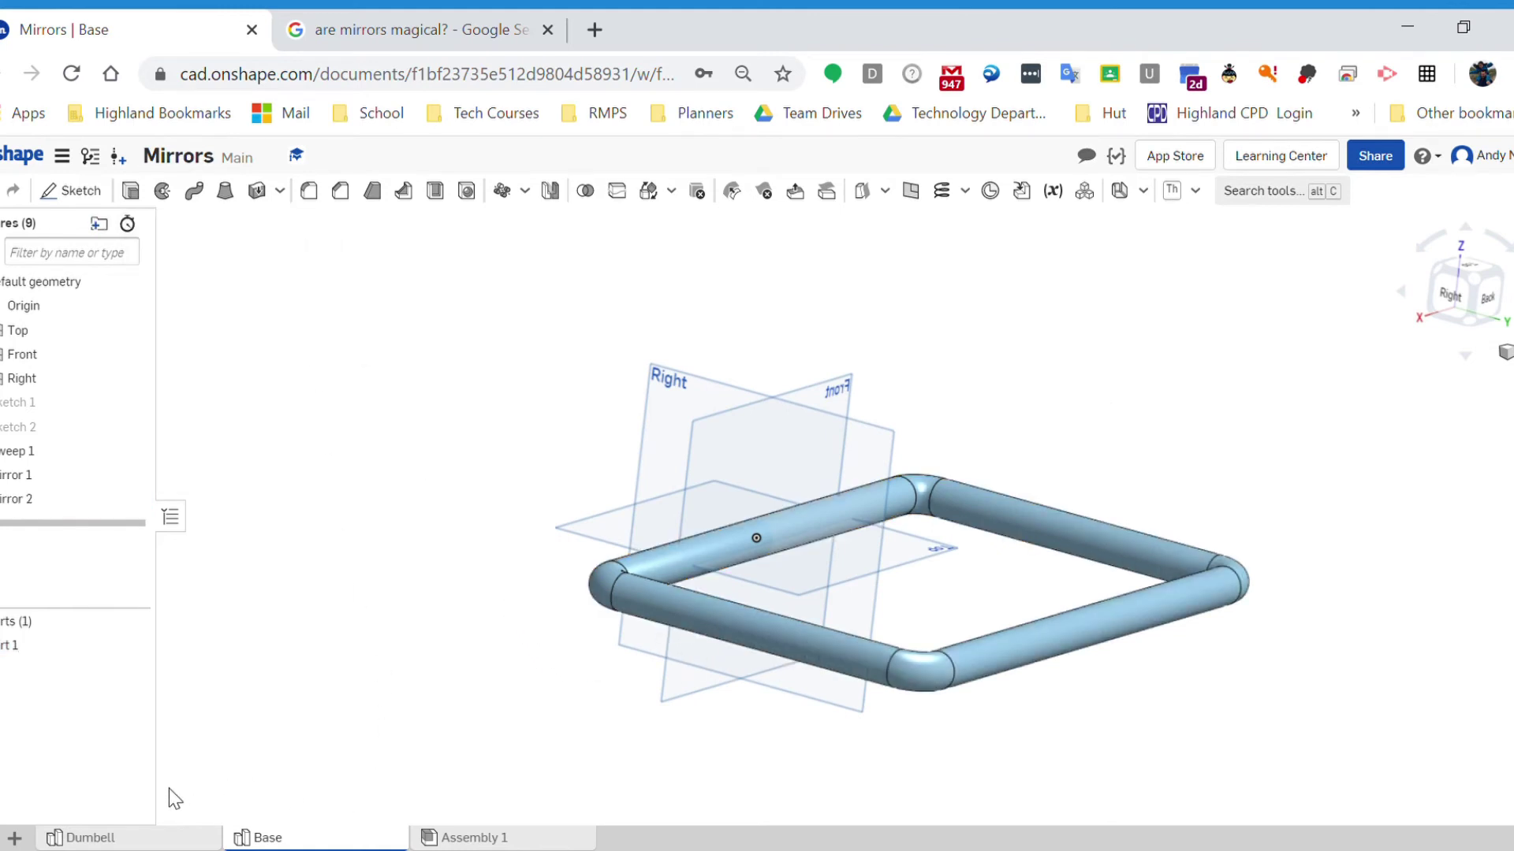
In the Dumbell part studio, delete Mirror 1 and Circular pattern 1.
{"action": "left_click", "coordinate": [184, 840]}
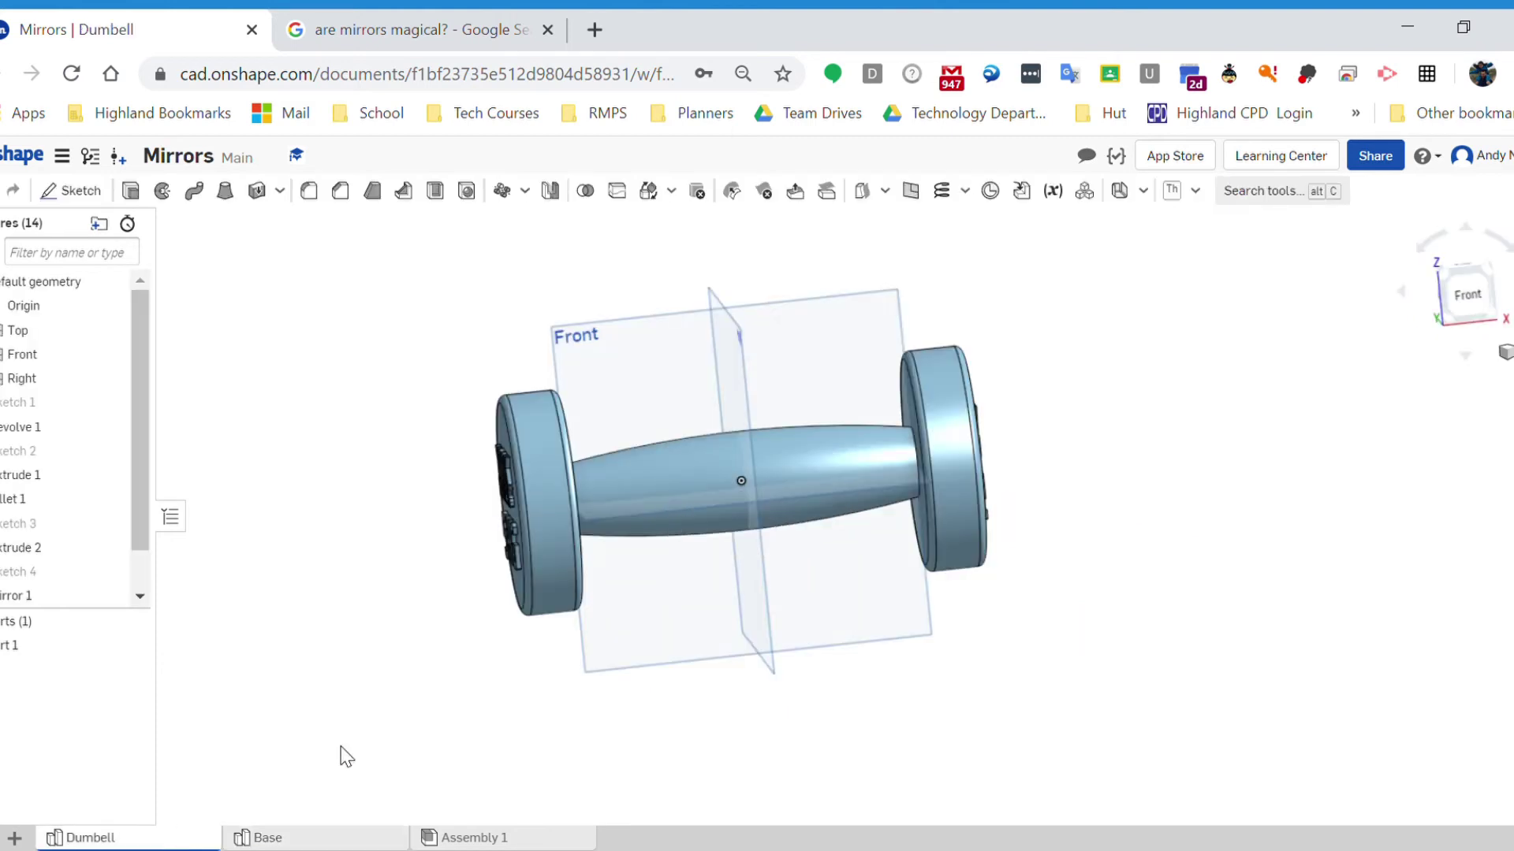
{"action": "left_click", "coordinate": [59, 593]}
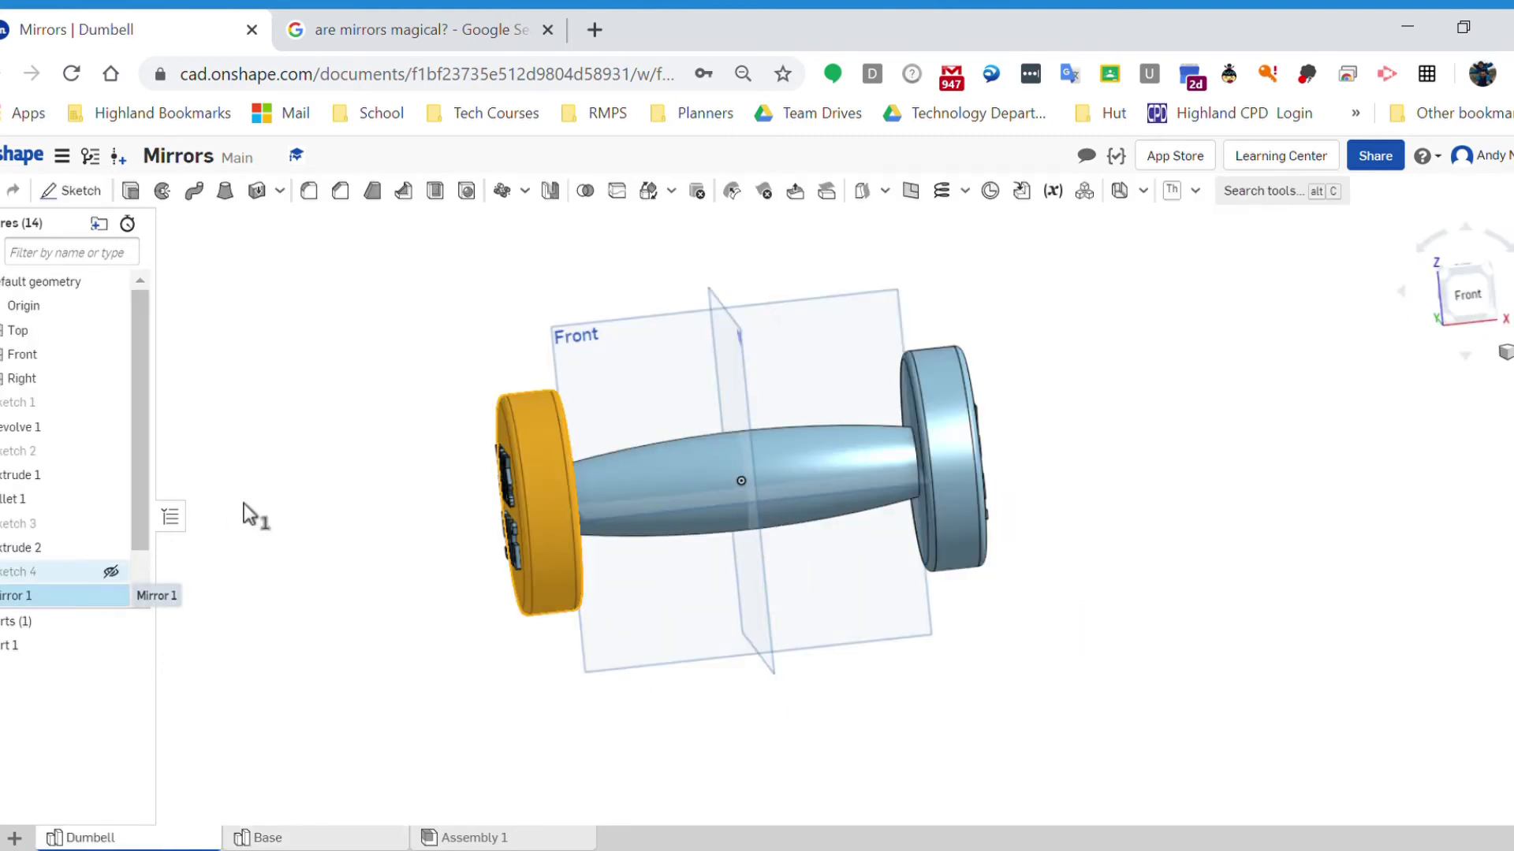
{"action": "scroll", "coordinate": [244, 503], "scroll_direction": "down", "scroll_amount": 3}
{"action": "scroll", "coordinate": [159, 552], "scroll_direction": "down", "scroll_amount": 1}
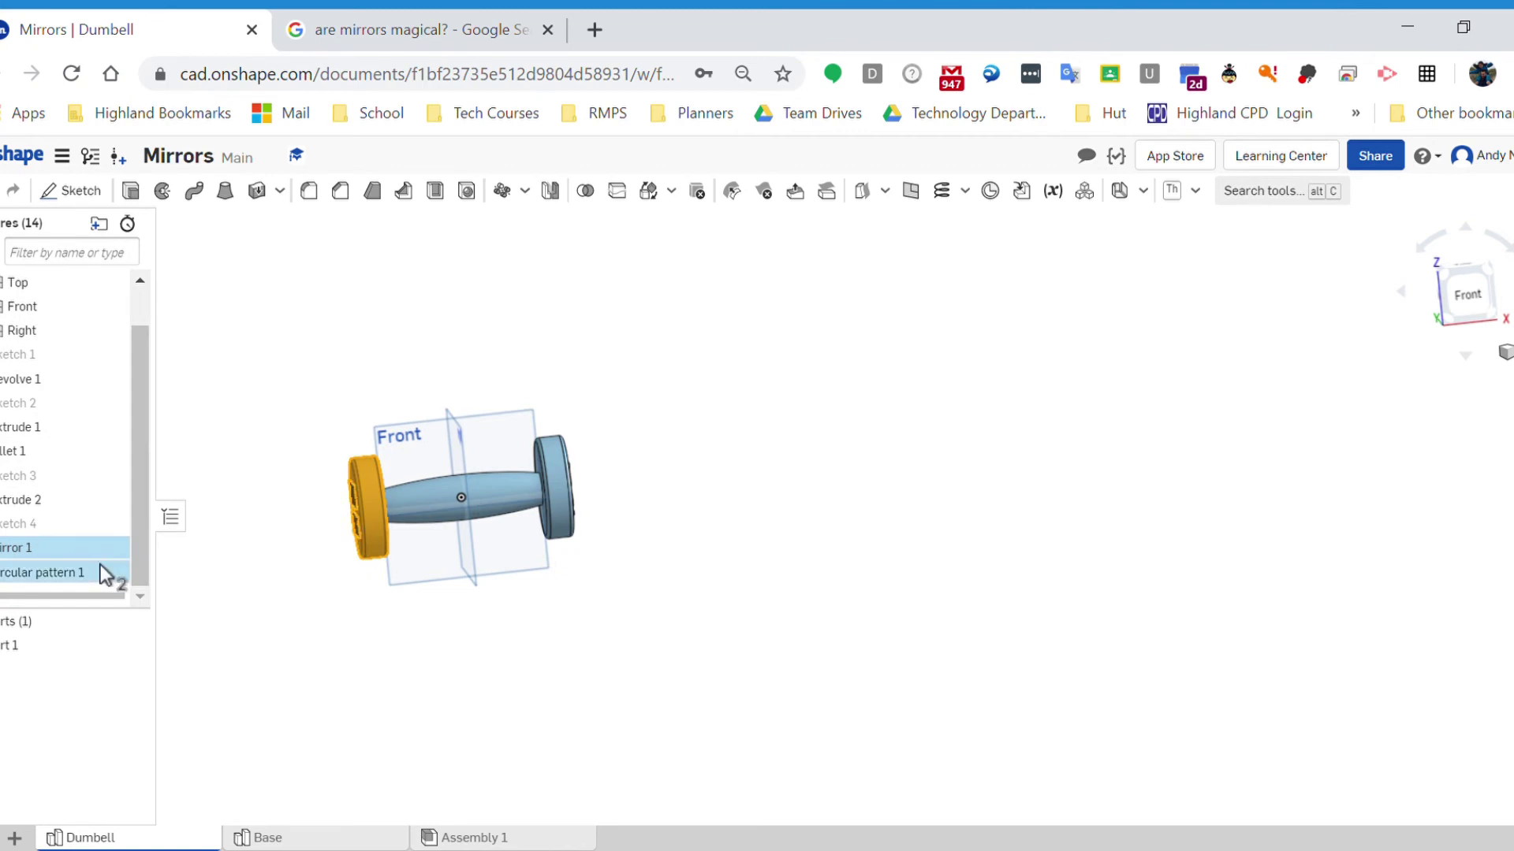
{"action": "key", "text": "Delete"}
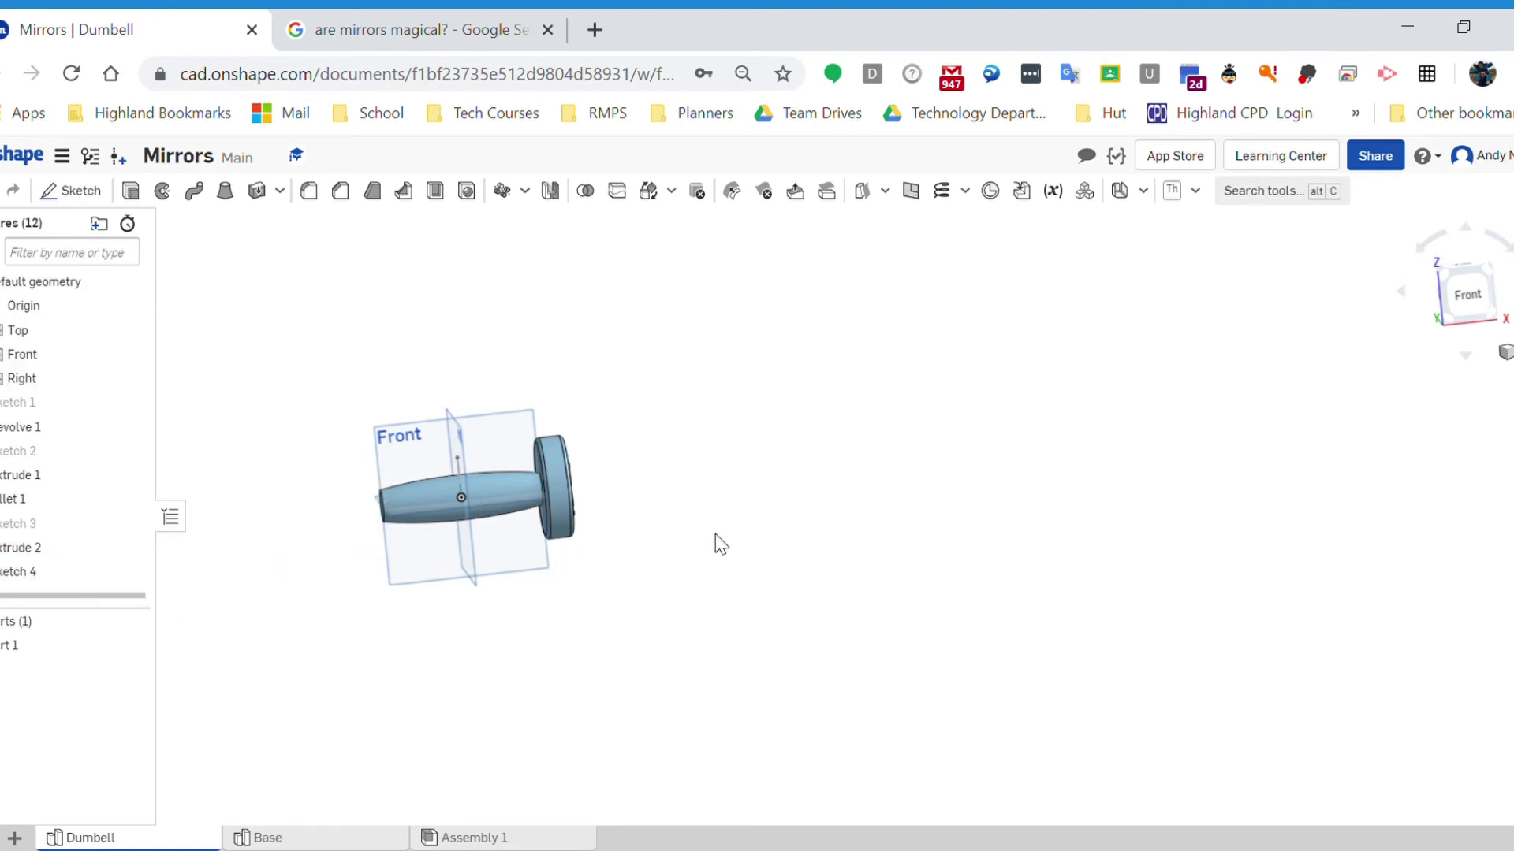
{"action": "middle_click_drag", "start_coordinate": [705, 467], "coordinate": [957, 510]}
{"action": "mouse_move", "coordinate": [956, 510]}
{"action": "right_mouse_down"}
{"action": "mouse_move", "coordinate": [973, 531]}
{"action": "mouse_move", "coordinate": [990, 523]}
{"action": "mouse_move", "coordinate": [944, 528]}
{"action": "right_mouse_up"}
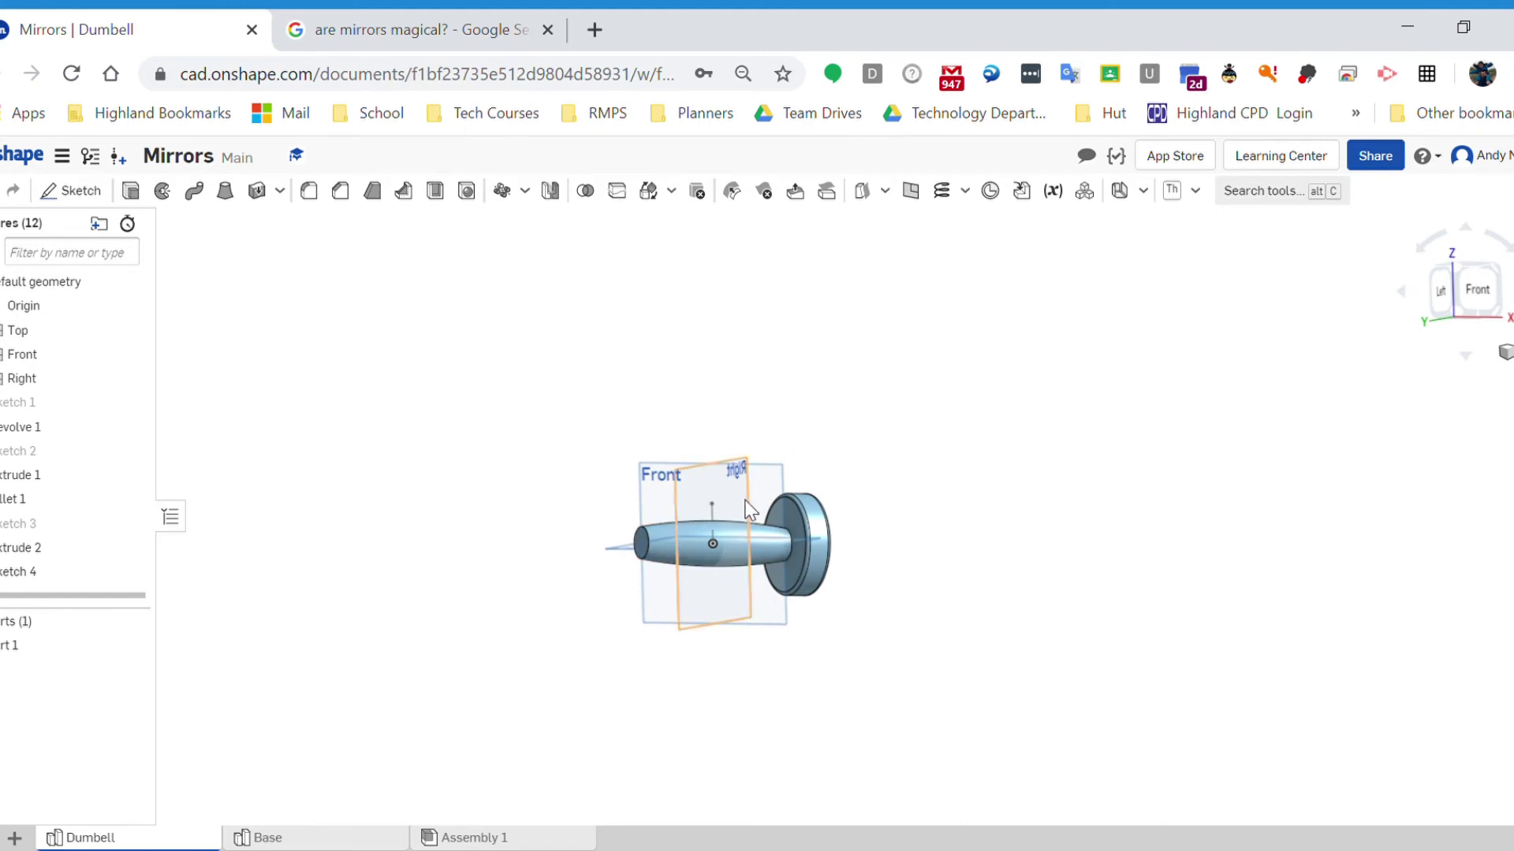
{"action": "right_click_drag", "start_coordinate": [749, 509], "coordinate": [736, 492]}
{"action": "scroll", "coordinate": [670, 469], "scroll_direction": "down", "scroll_amount": 4}
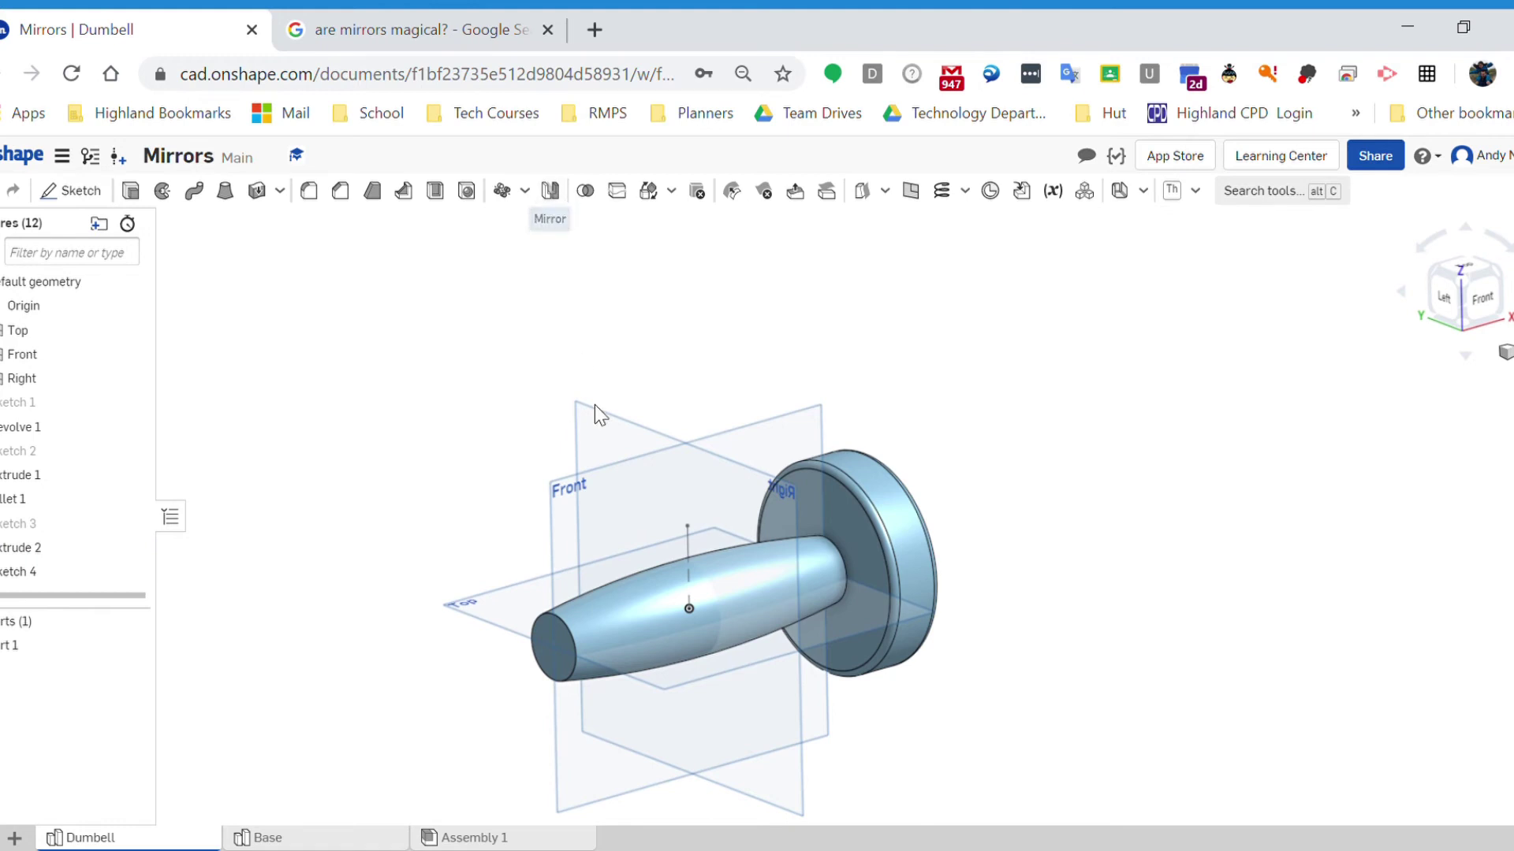
{"action": "right_click_drag", "start_coordinate": [507, 454], "coordinate": [486, 439]}
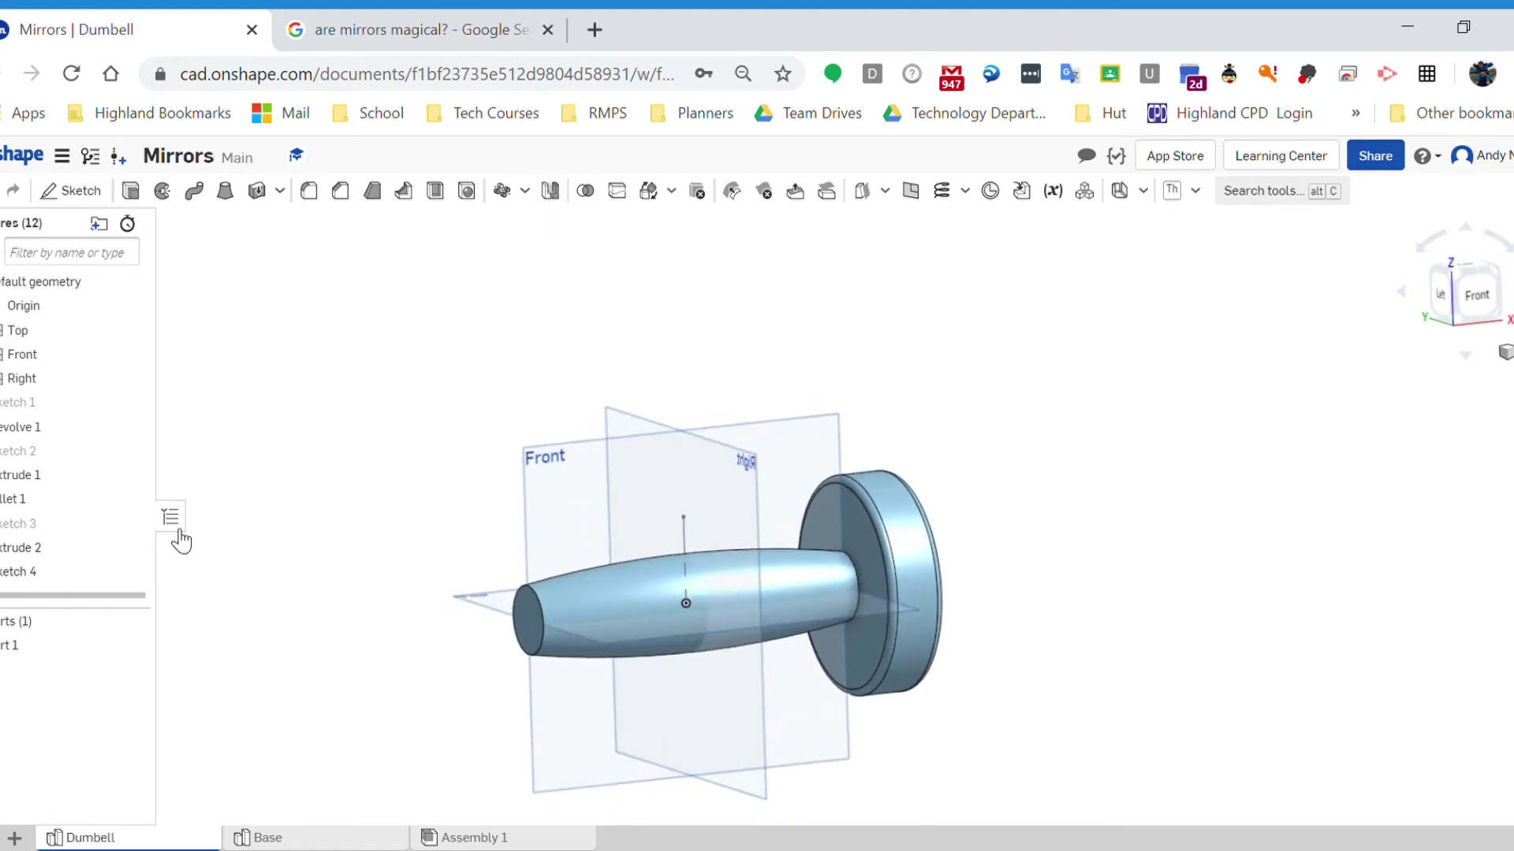
Edit Sketch 1, changing the 75 dimension to 0 so the handle starts at the origin.
{"action": "left_click", "coordinate": [118, 402]}
{"action": "double_click", "coordinate": [375, 537]}
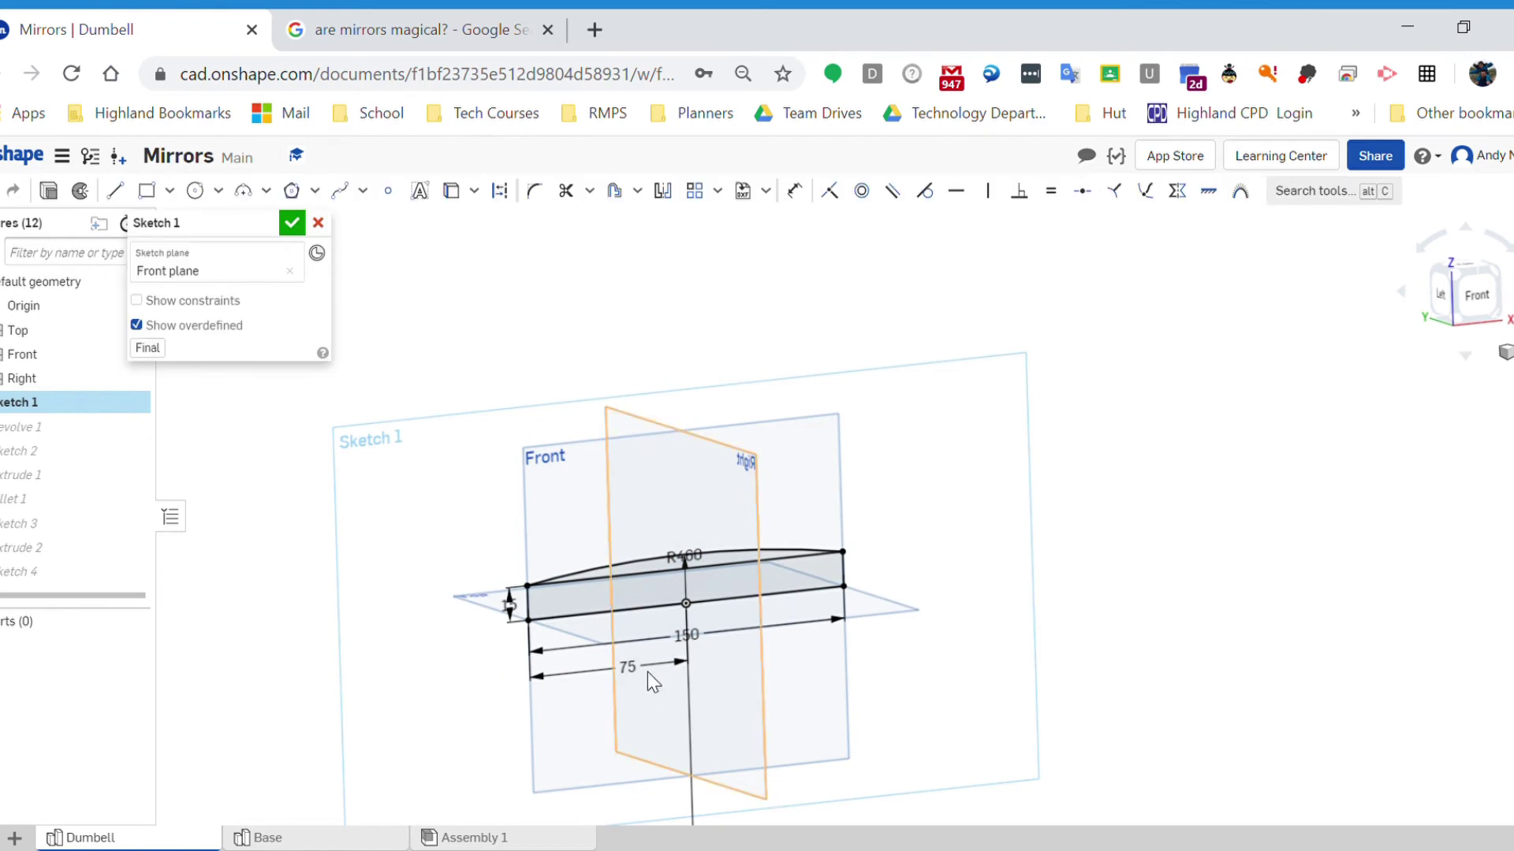
{"action": "double_click", "coordinate": [626, 667]}
{"action": "type", "text": "0"}
{"action": "key", "text": "Return"}
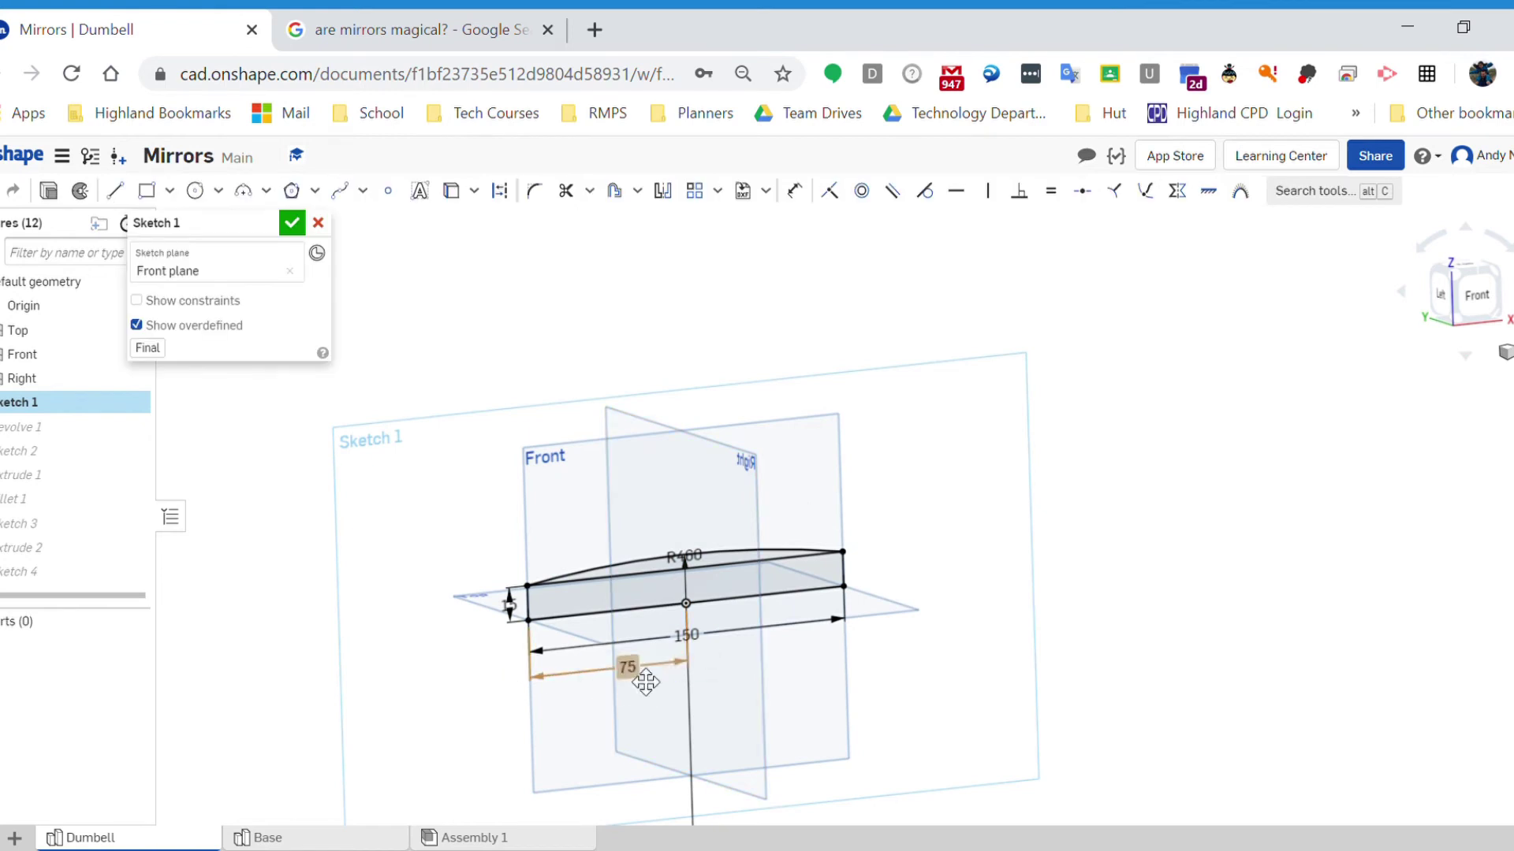
{"action": "left_click", "coordinate": [292, 223]}
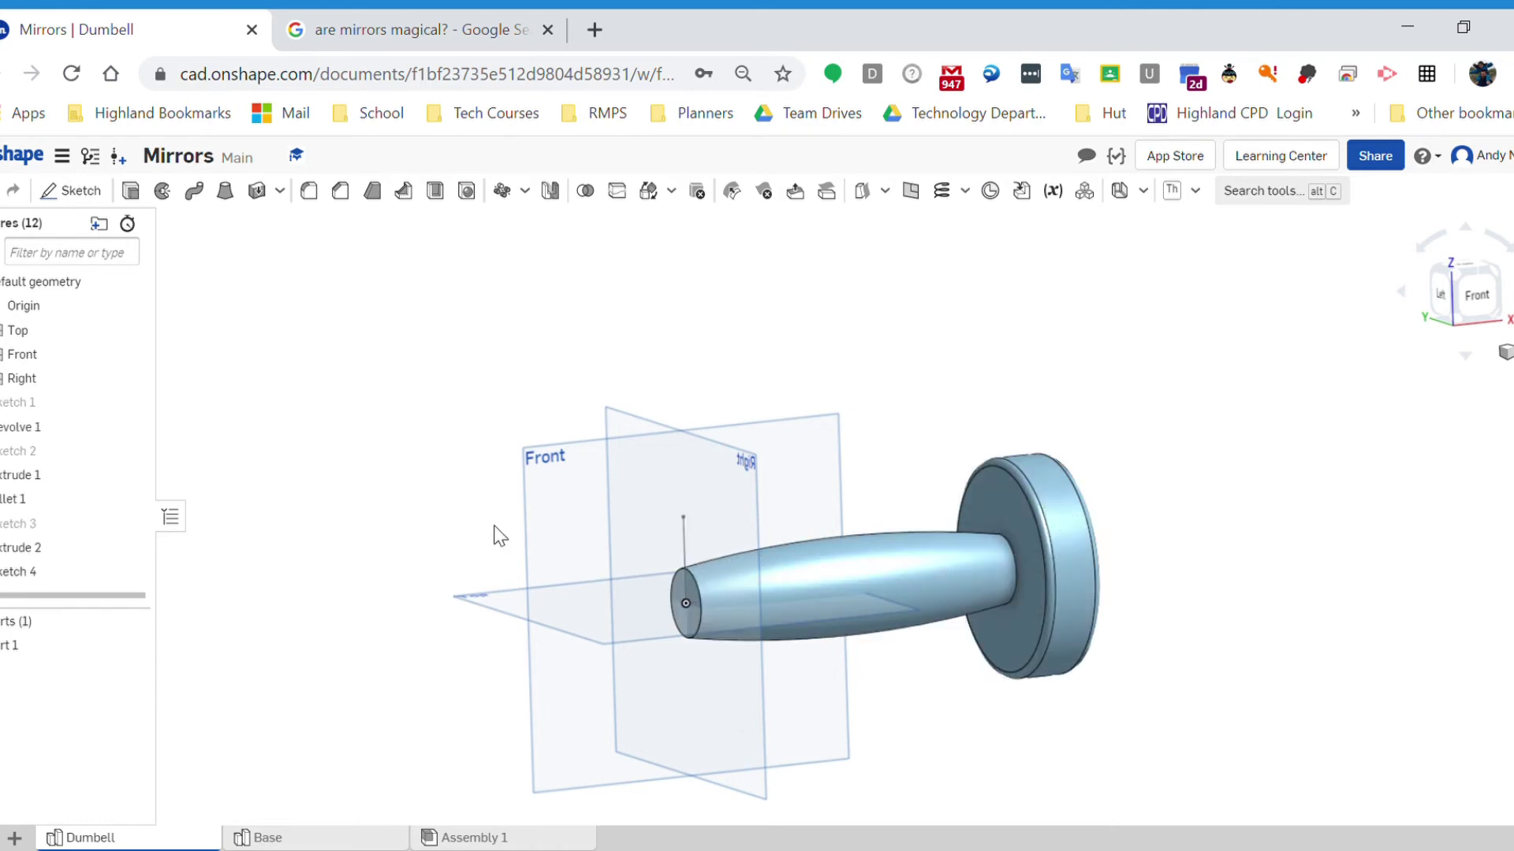
{"action": "right_click_drag", "start_coordinate": [828, 693], "coordinate": [709, 583]}
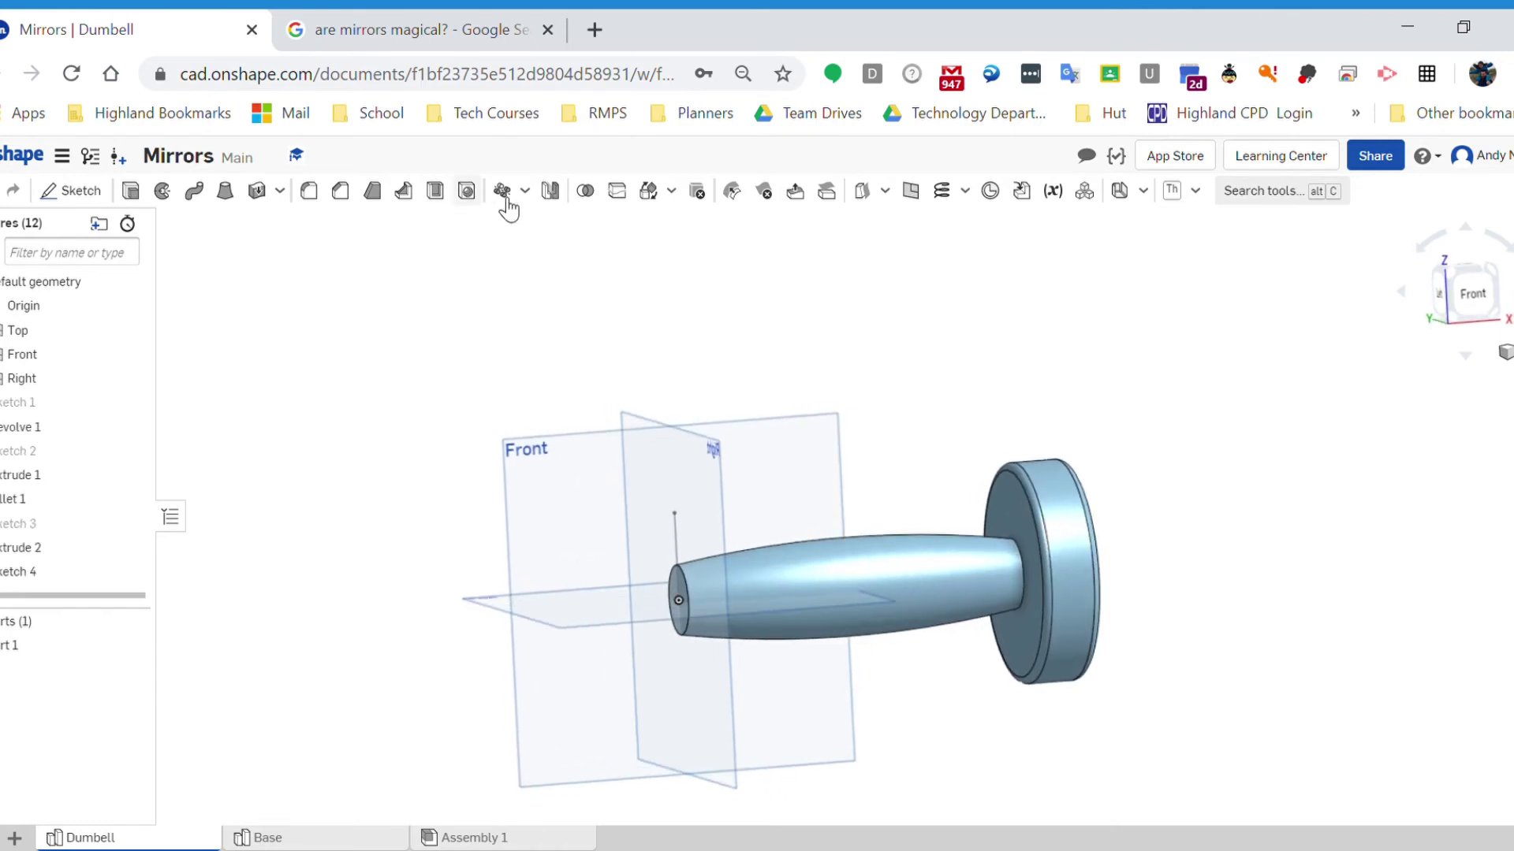
{"action": "left_click", "coordinate": [550, 190]}
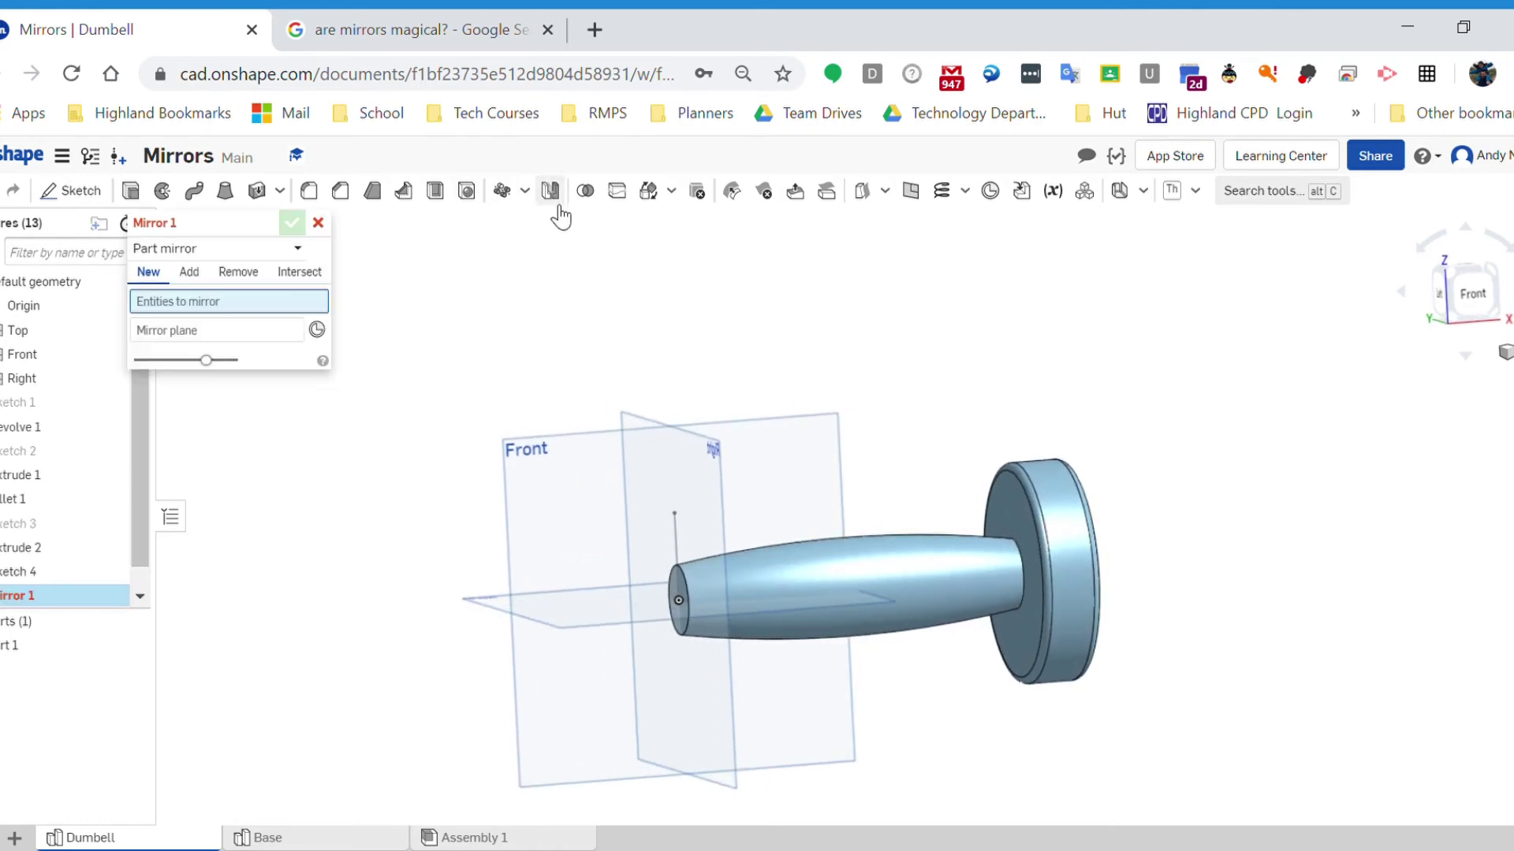
{"action": "left_click", "coordinate": [169, 249]}
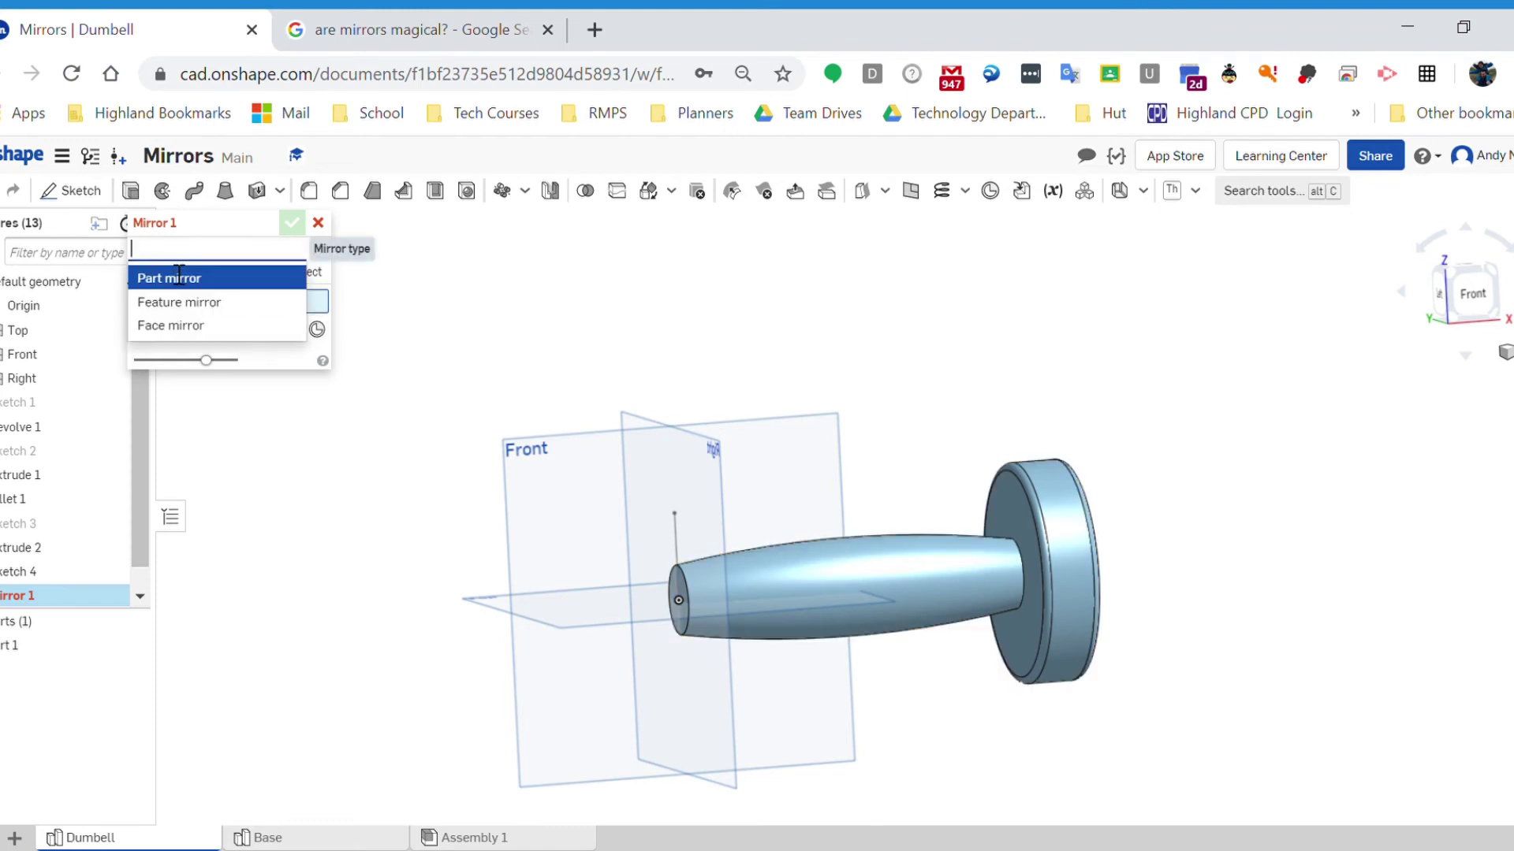
{"action": "left_click", "coordinate": [192, 304]}
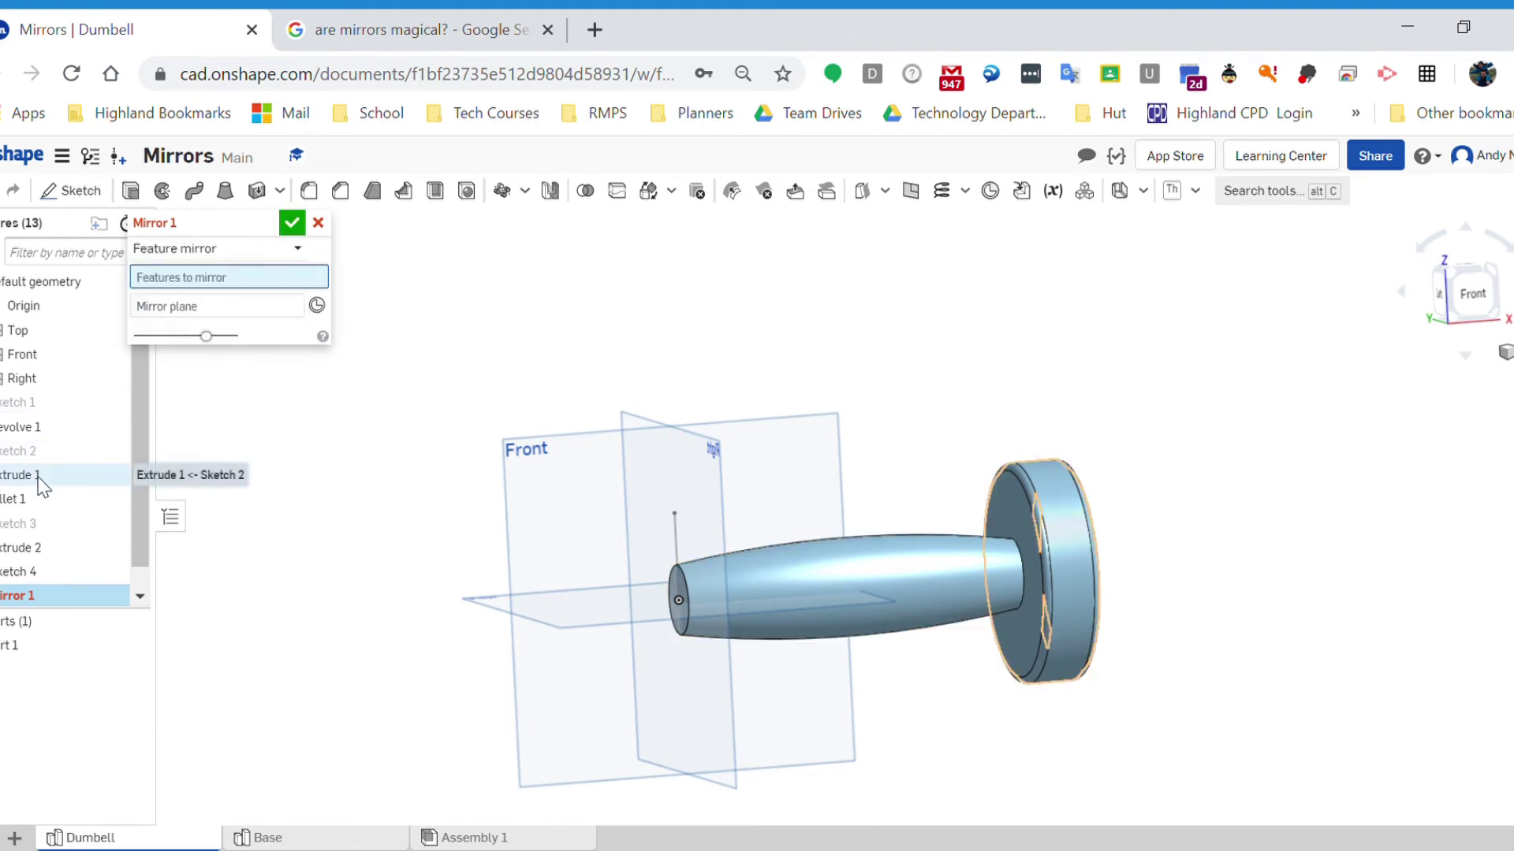
{"action": "left_click", "coordinate": [35, 476]}
{"action": "left_click", "coordinate": [32, 499]}
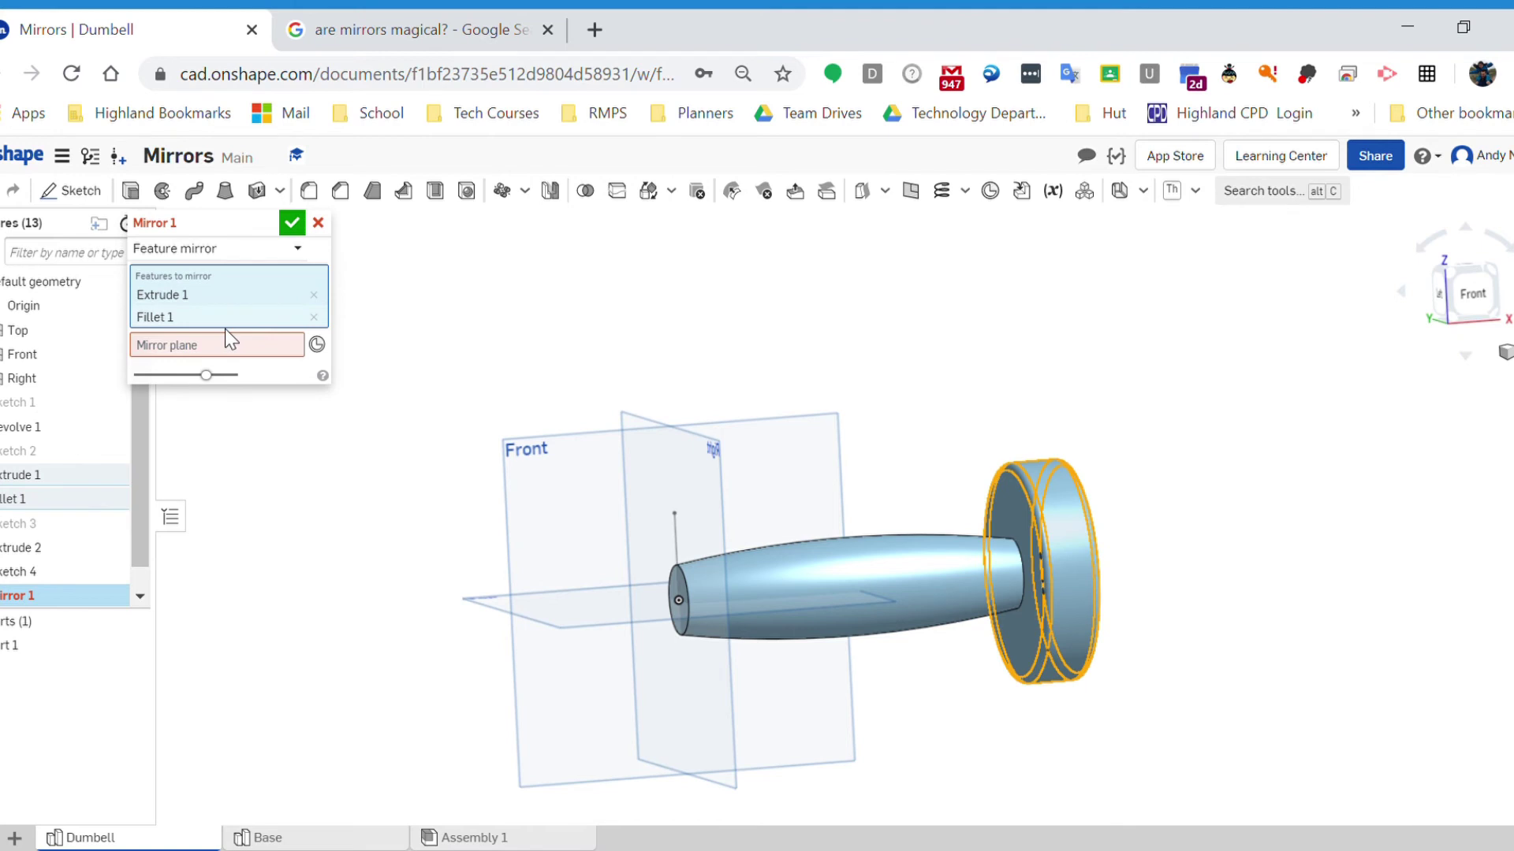
{"action": "left_click", "coordinate": [233, 345]}
{"action": "right_click_drag", "start_coordinate": [611, 416], "coordinate": [666, 371]}
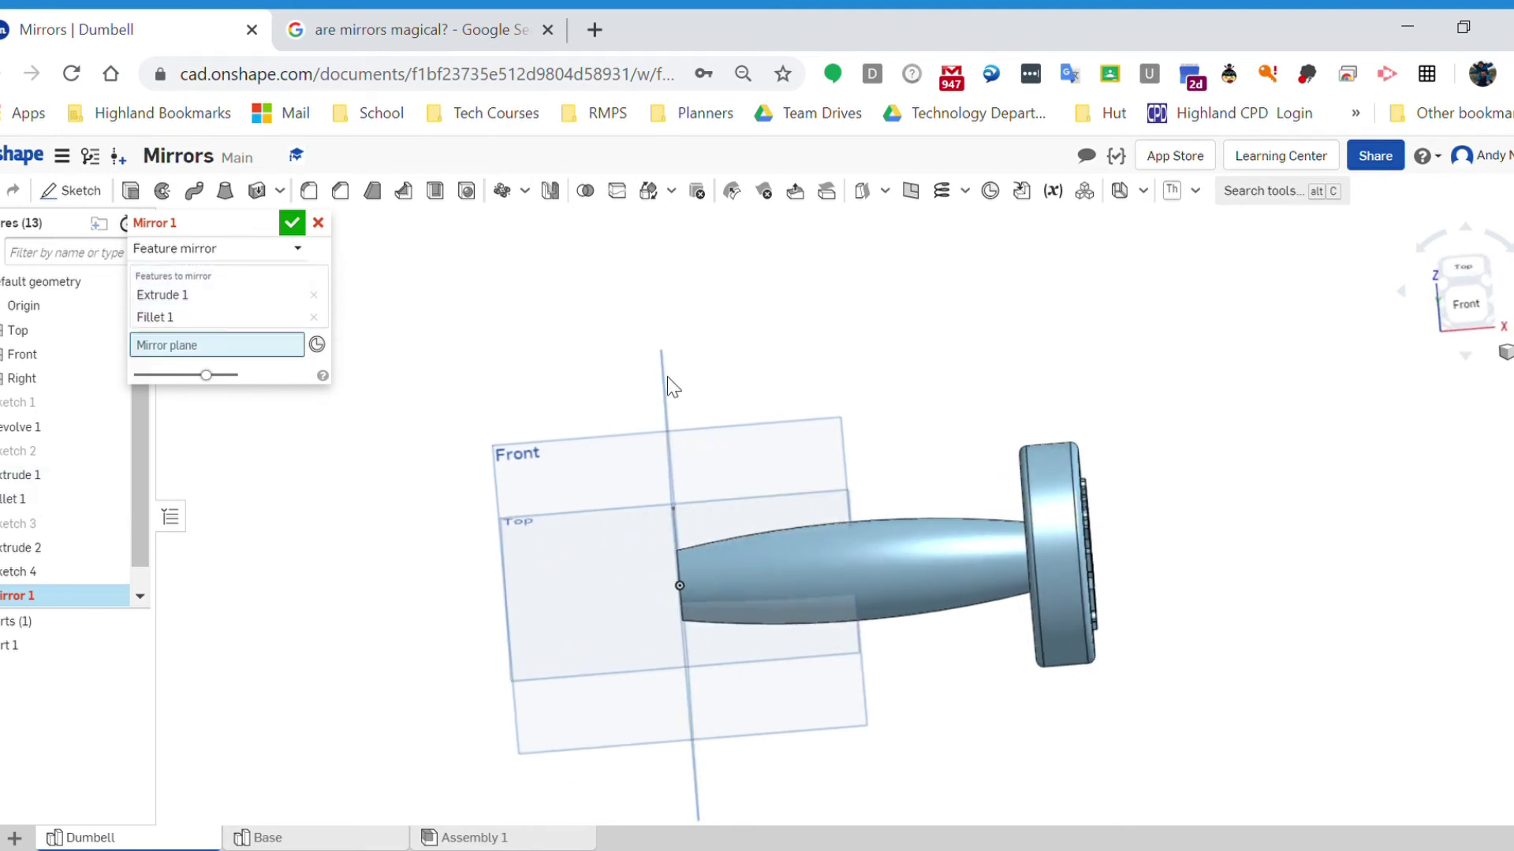
{"action": "left_click", "coordinate": [665, 369]}
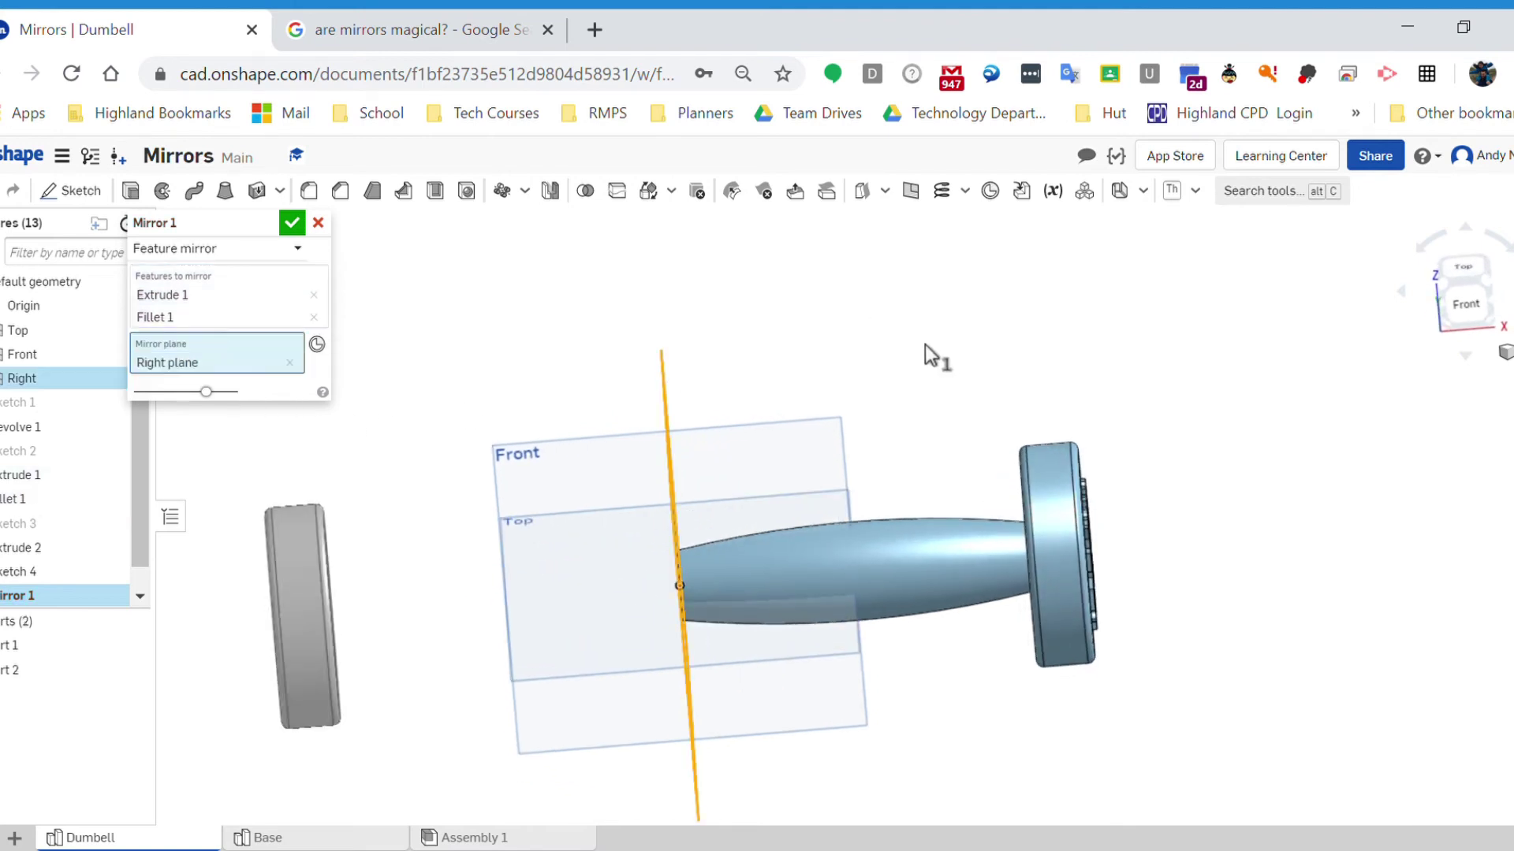
{"action": "right_click_drag", "start_coordinate": [925, 343], "coordinate": [955, 325]}
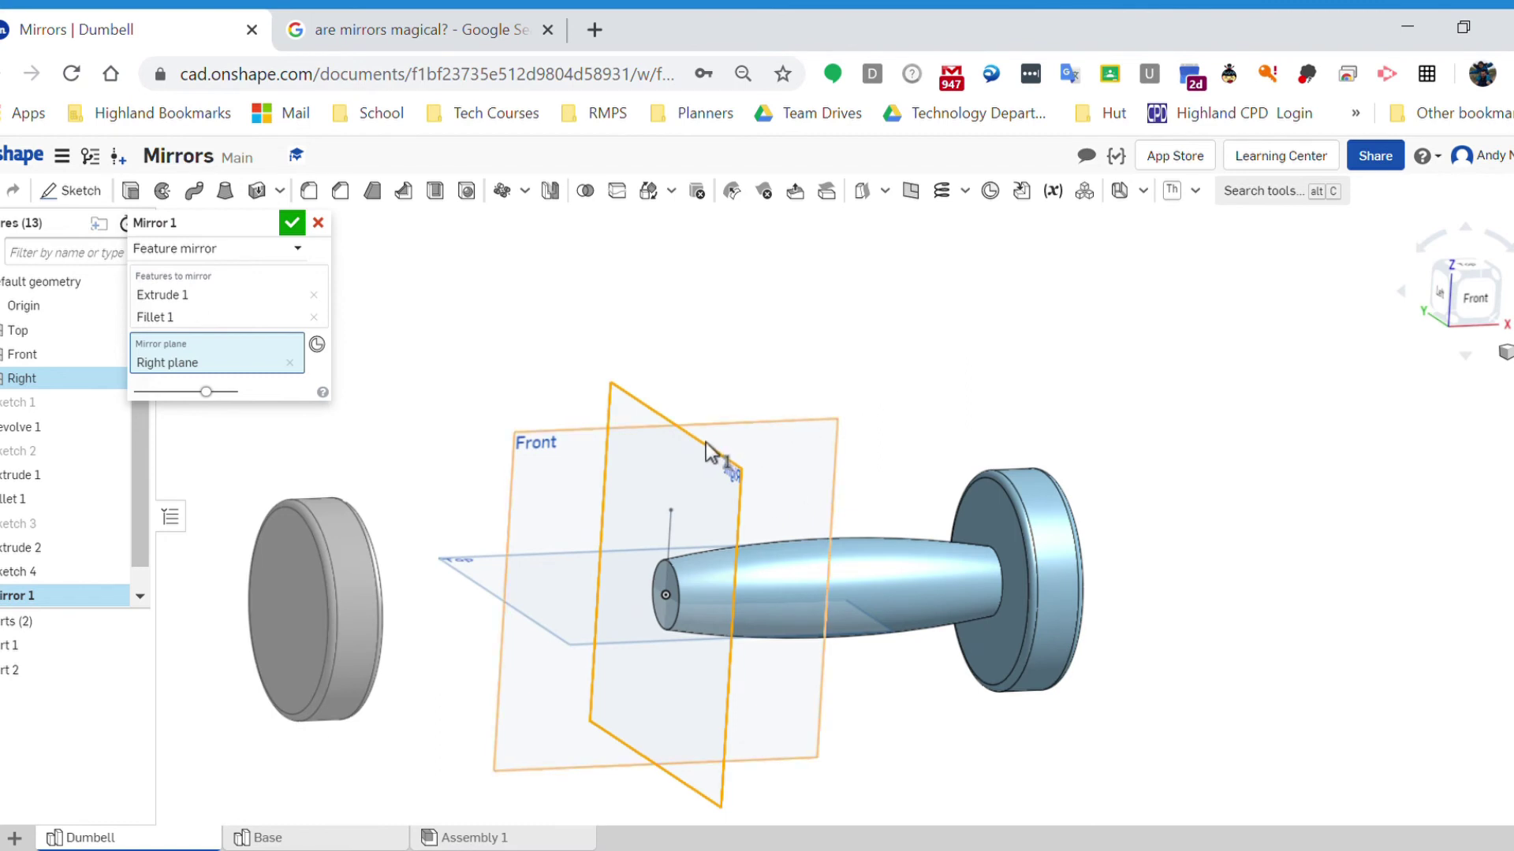
{"action": "right_click_drag", "start_coordinate": [700, 449], "coordinate": [675, 449]}
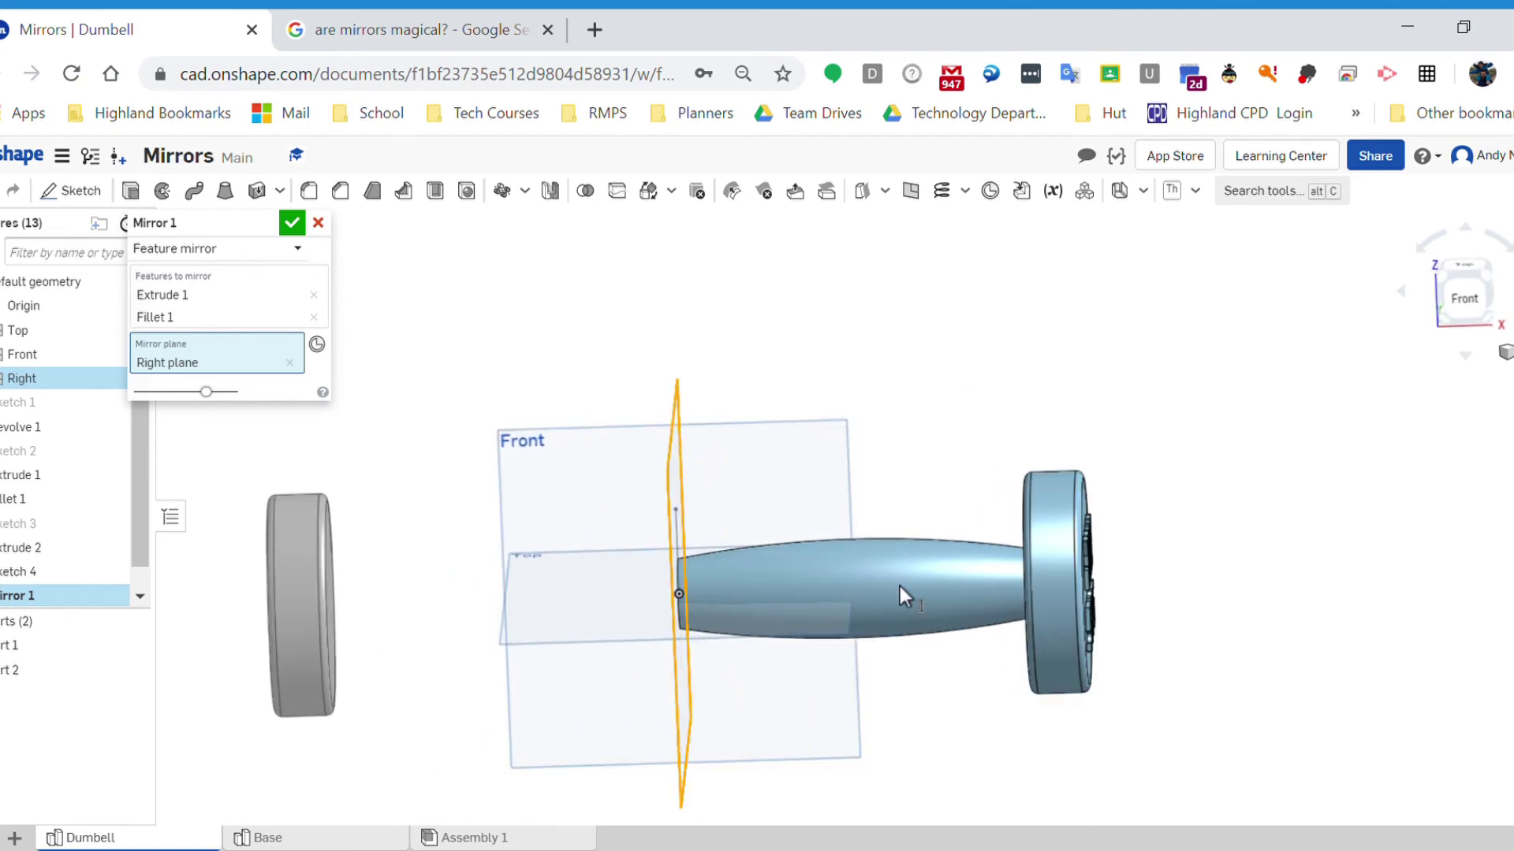
{"action": "left_click", "coordinate": [319, 224]}
{"action": "mouse_move", "coordinate": [577, 283]}
{"action": "right_mouse_down"}
{"action": "mouse_move", "coordinate": [623, 295]}
{"action": "mouse_move", "coordinate": [595, 276]}
{"action": "right_mouse_up"}
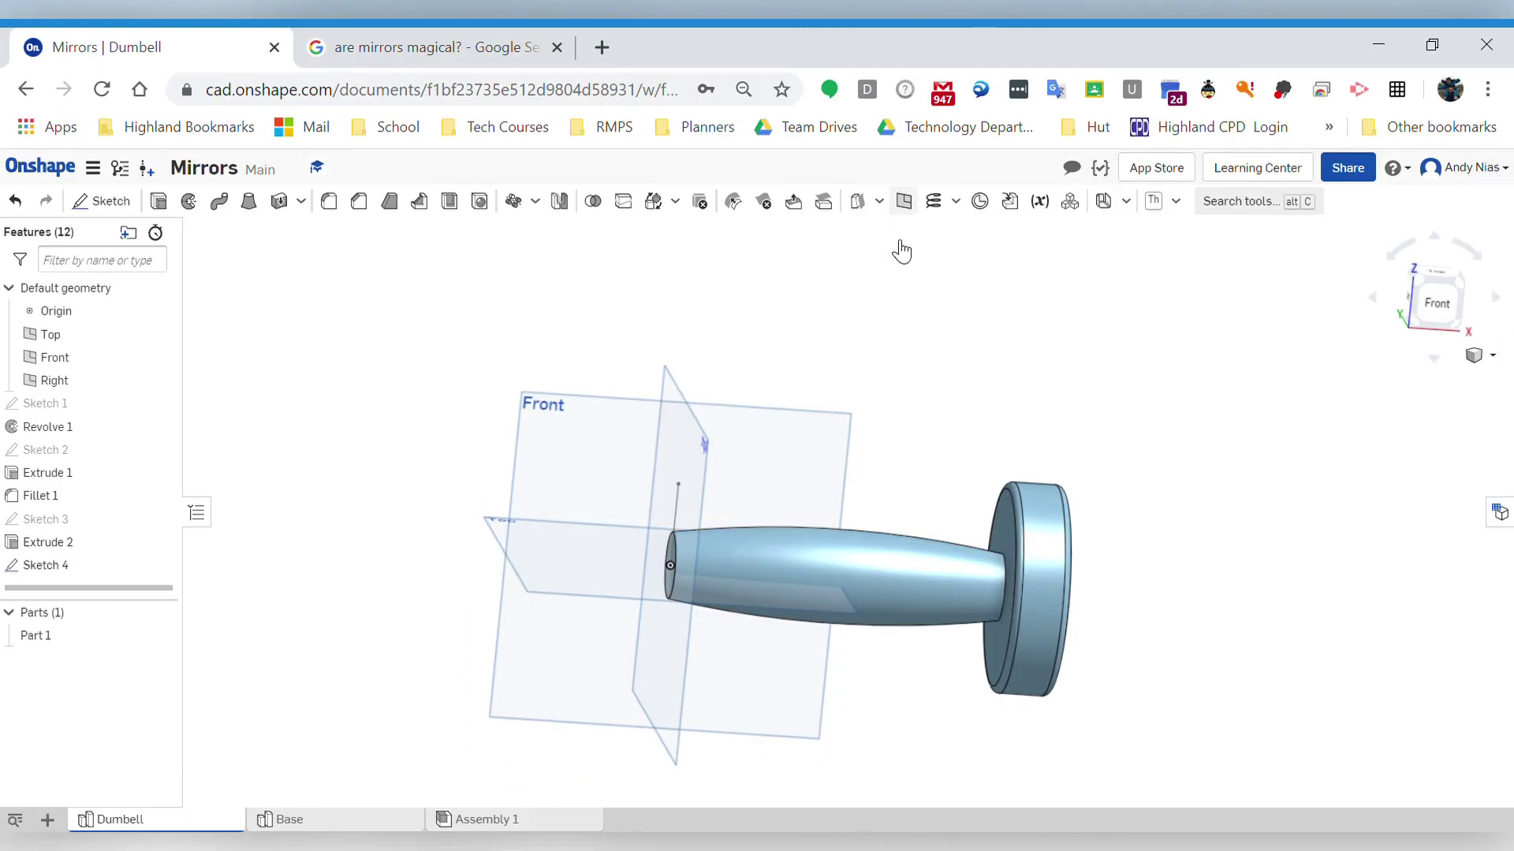
Create Plane 1 as a Mid plane between the Right plane and an Extrude 1 face.
{"action": "left_click", "coordinate": [904, 201]}
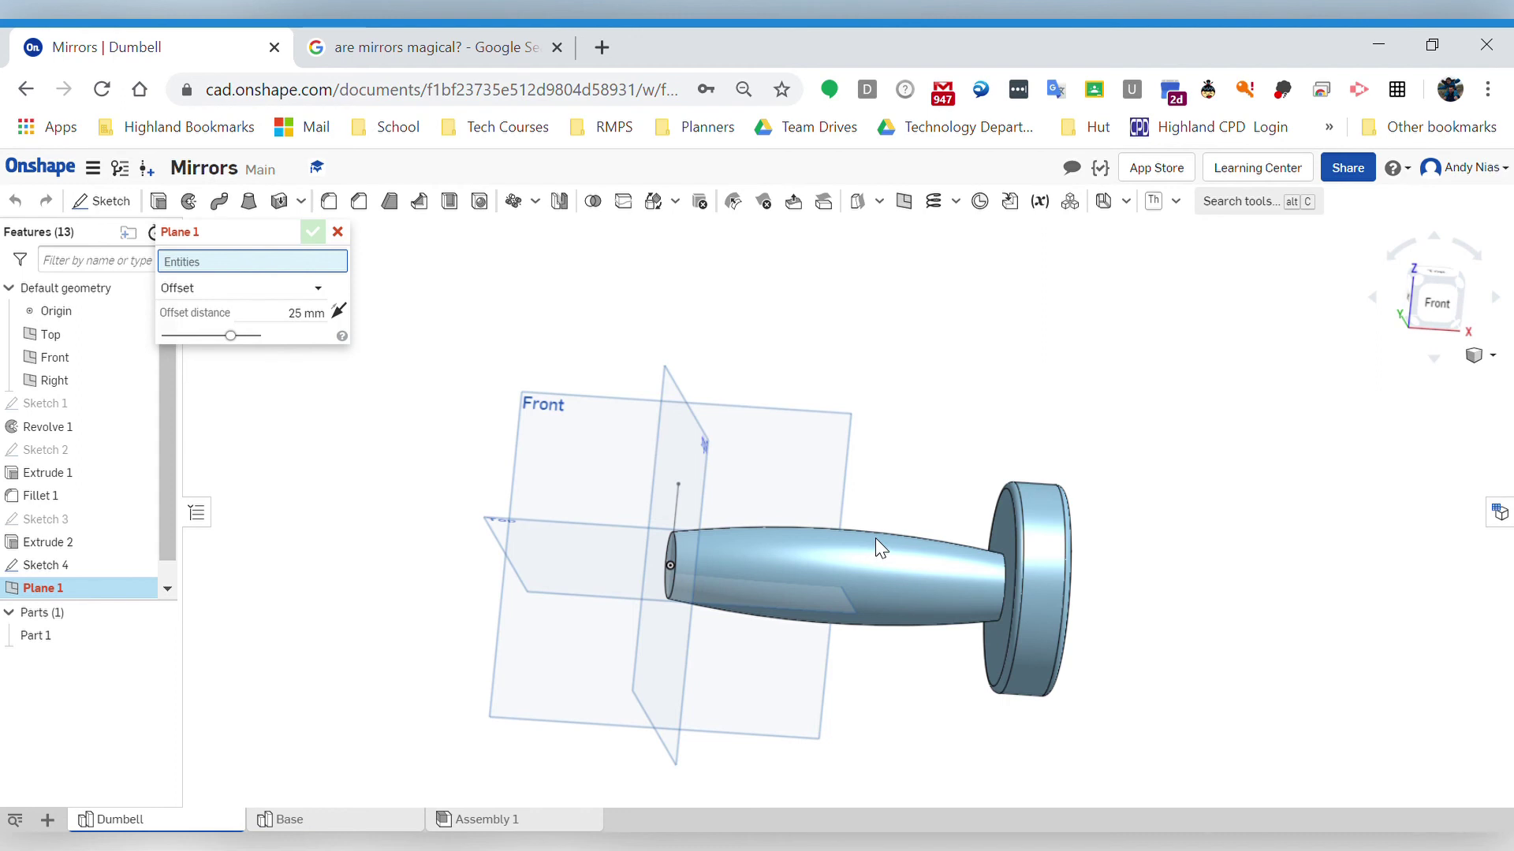
{"action": "left_click", "coordinate": [320, 293]}
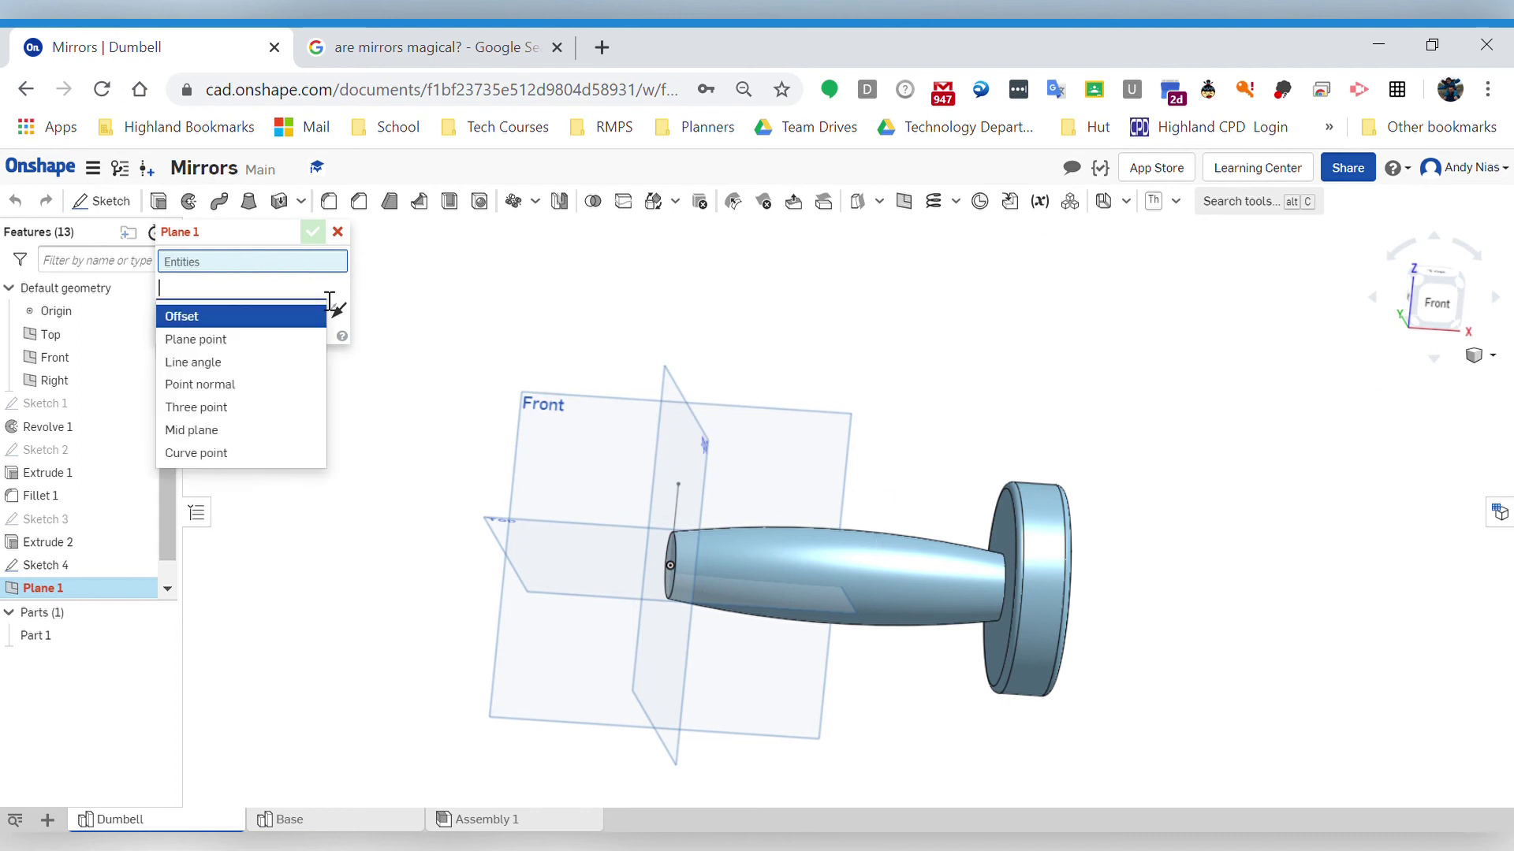
{"action": "left_click", "coordinate": [220, 432]}
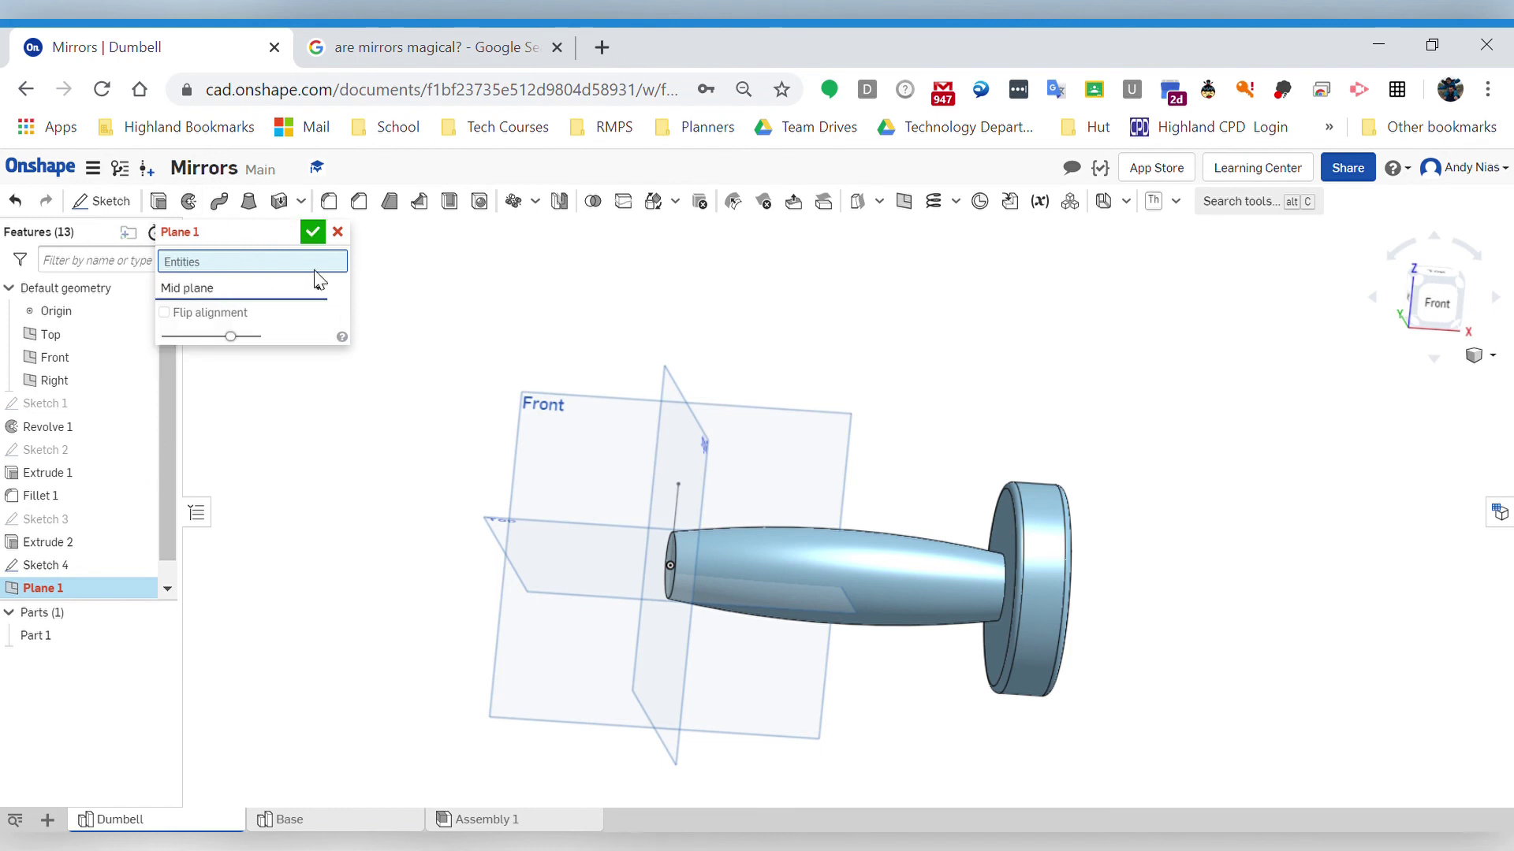
{"action": "right_click_drag", "start_coordinate": [767, 352], "coordinate": [840, 372]}
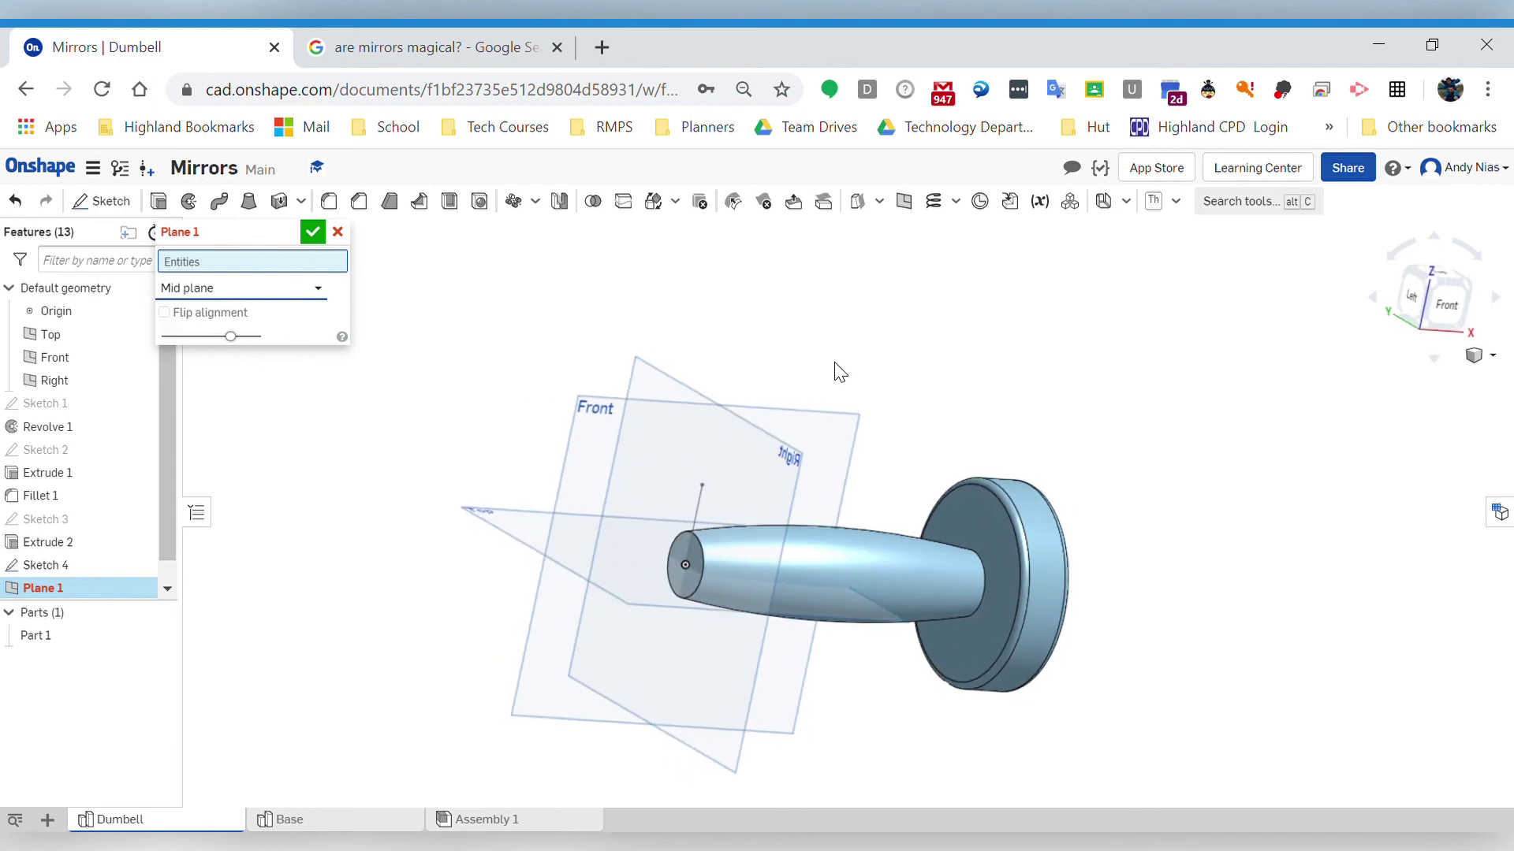
{"action": "left_click", "coordinate": [656, 365]}
{"action": "right_click_drag", "start_coordinate": [1009, 366], "coordinate": [992, 462]}
{"action": "left_click", "coordinate": [990, 510]}
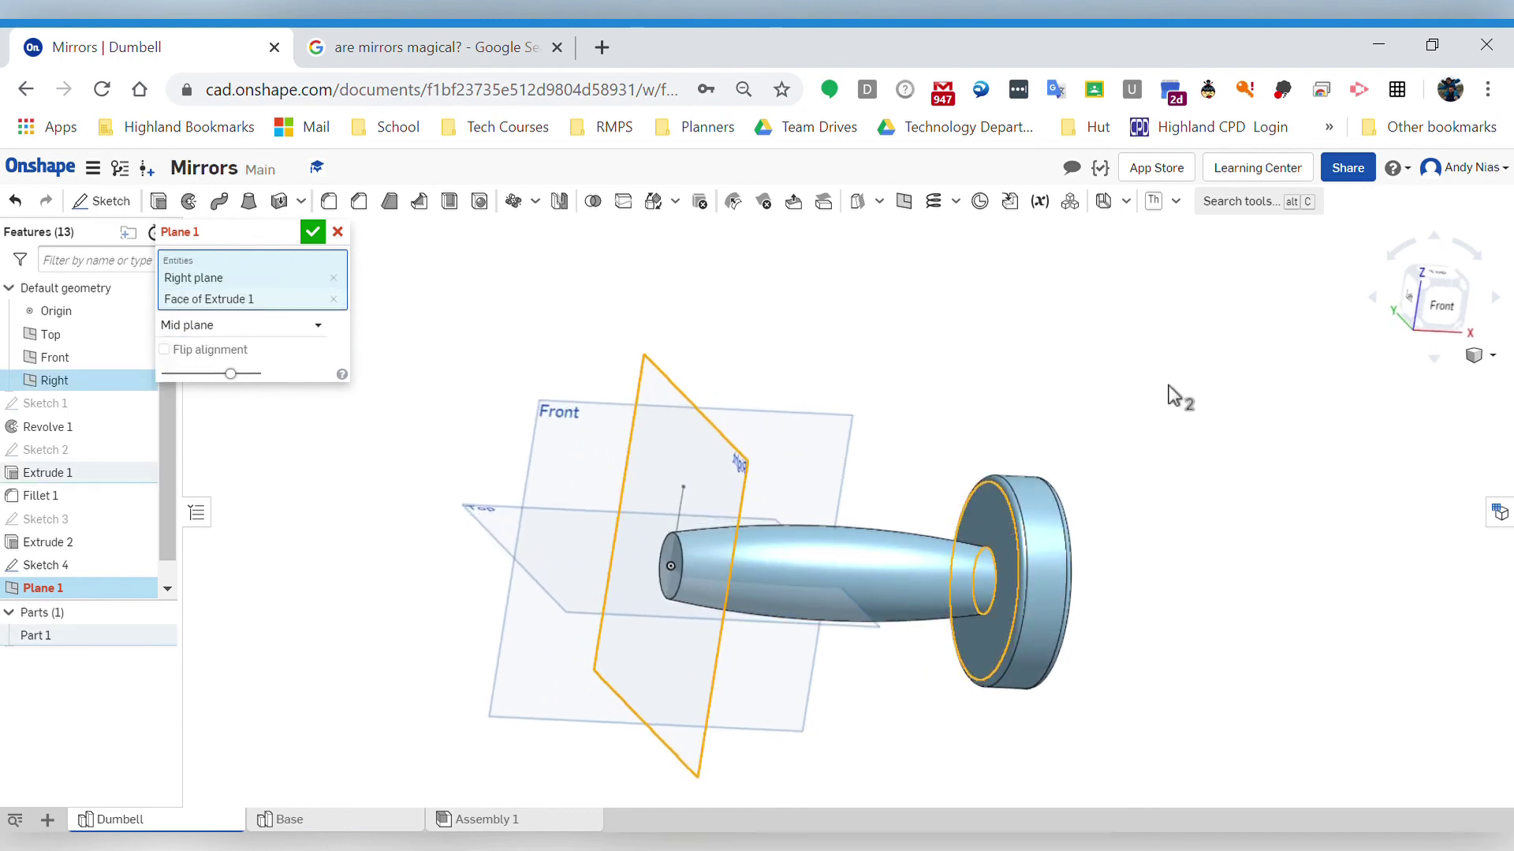
{"action": "right_click_drag", "start_coordinate": [1160, 402], "coordinate": [1025, 331]}
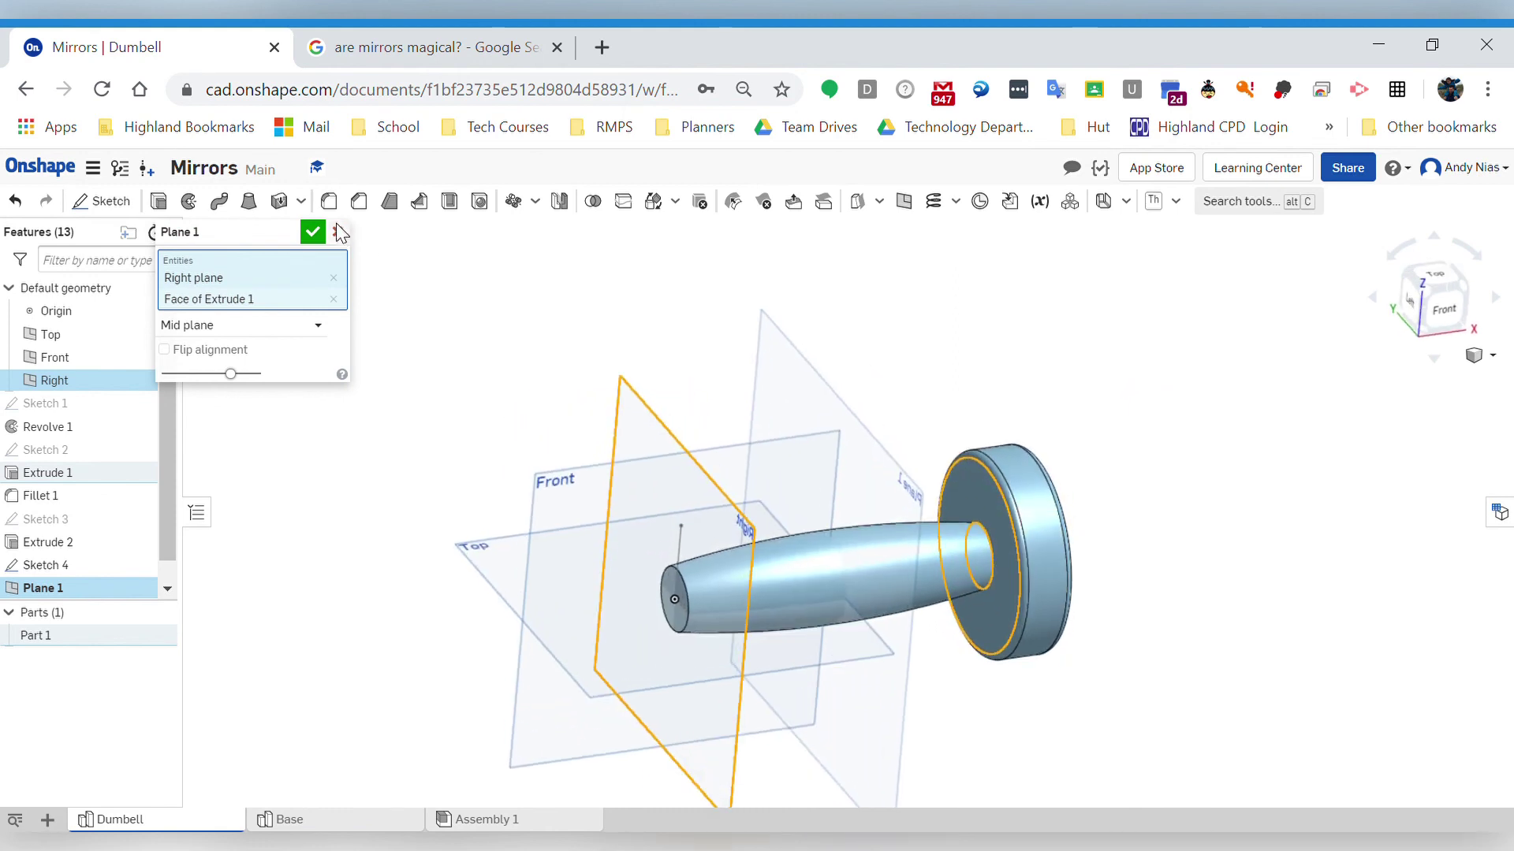
{"action": "left_click", "coordinate": [312, 231]}
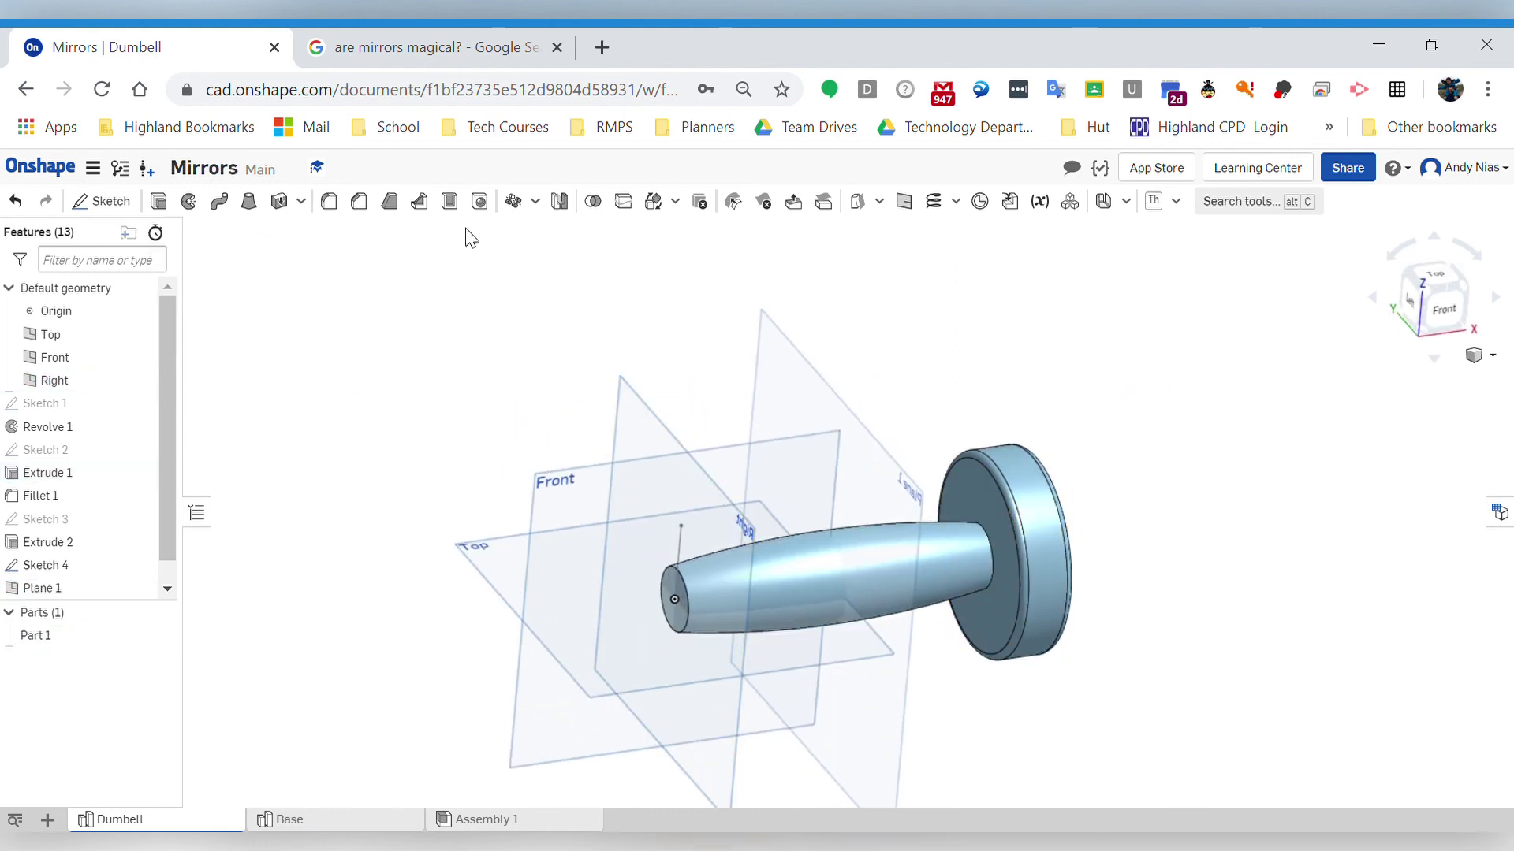
{"action": "left_click", "coordinate": [559, 201]}
Feature-mirror Extrude 1 and Fillet 1 across Plane 1 to add the second end plate.
{"action": "left_click", "coordinate": [305, 260]}
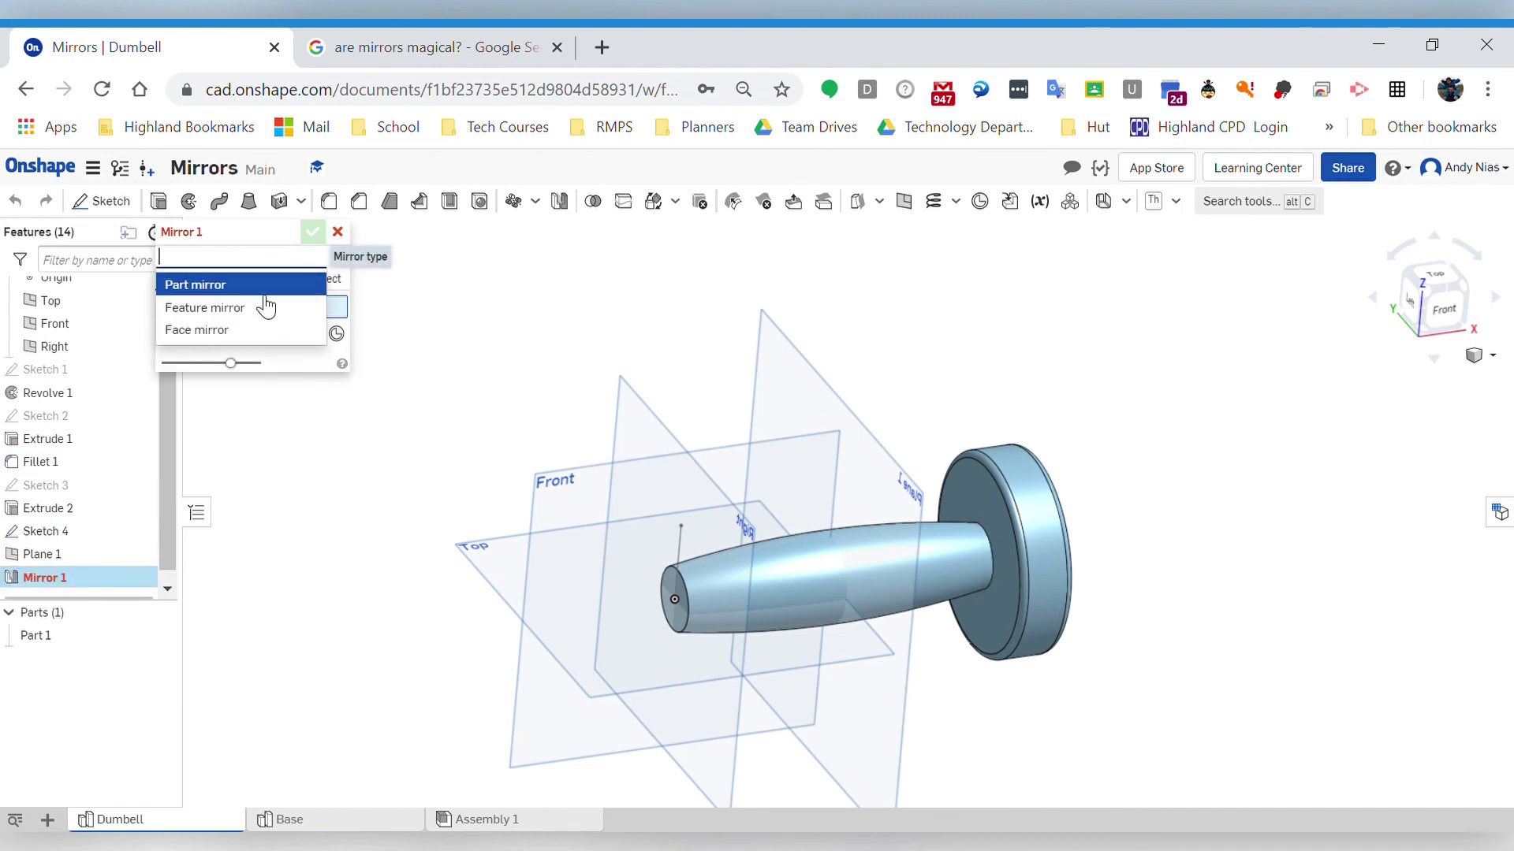
{"action": "left_click", "coordinate": [263, 302]}
{"action": "left_click", "coordinate": [76, 440]}
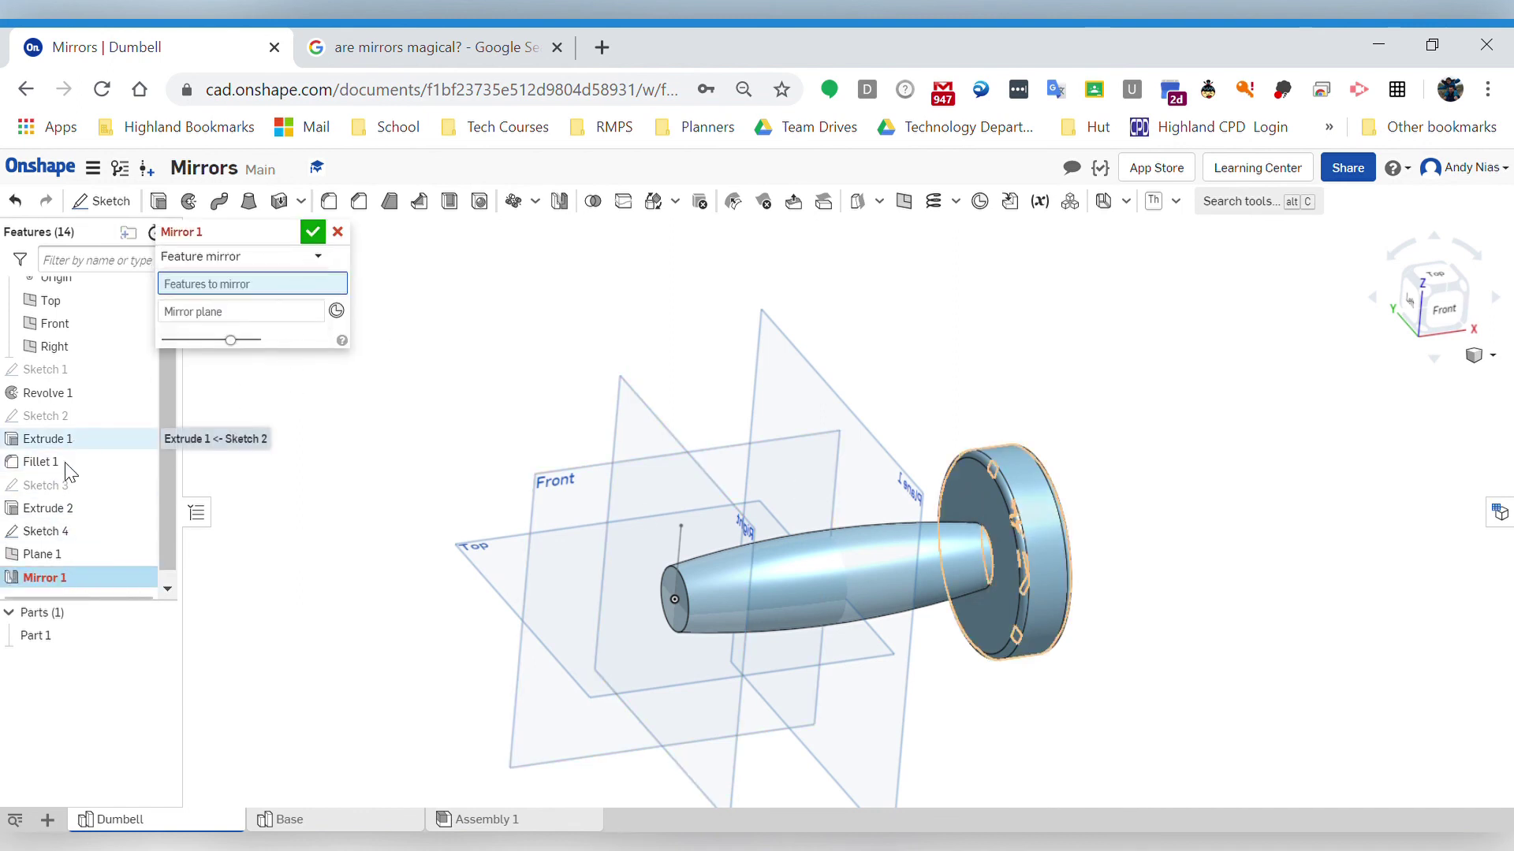
{"action": "left_click", "coordinate": [68, 464]}
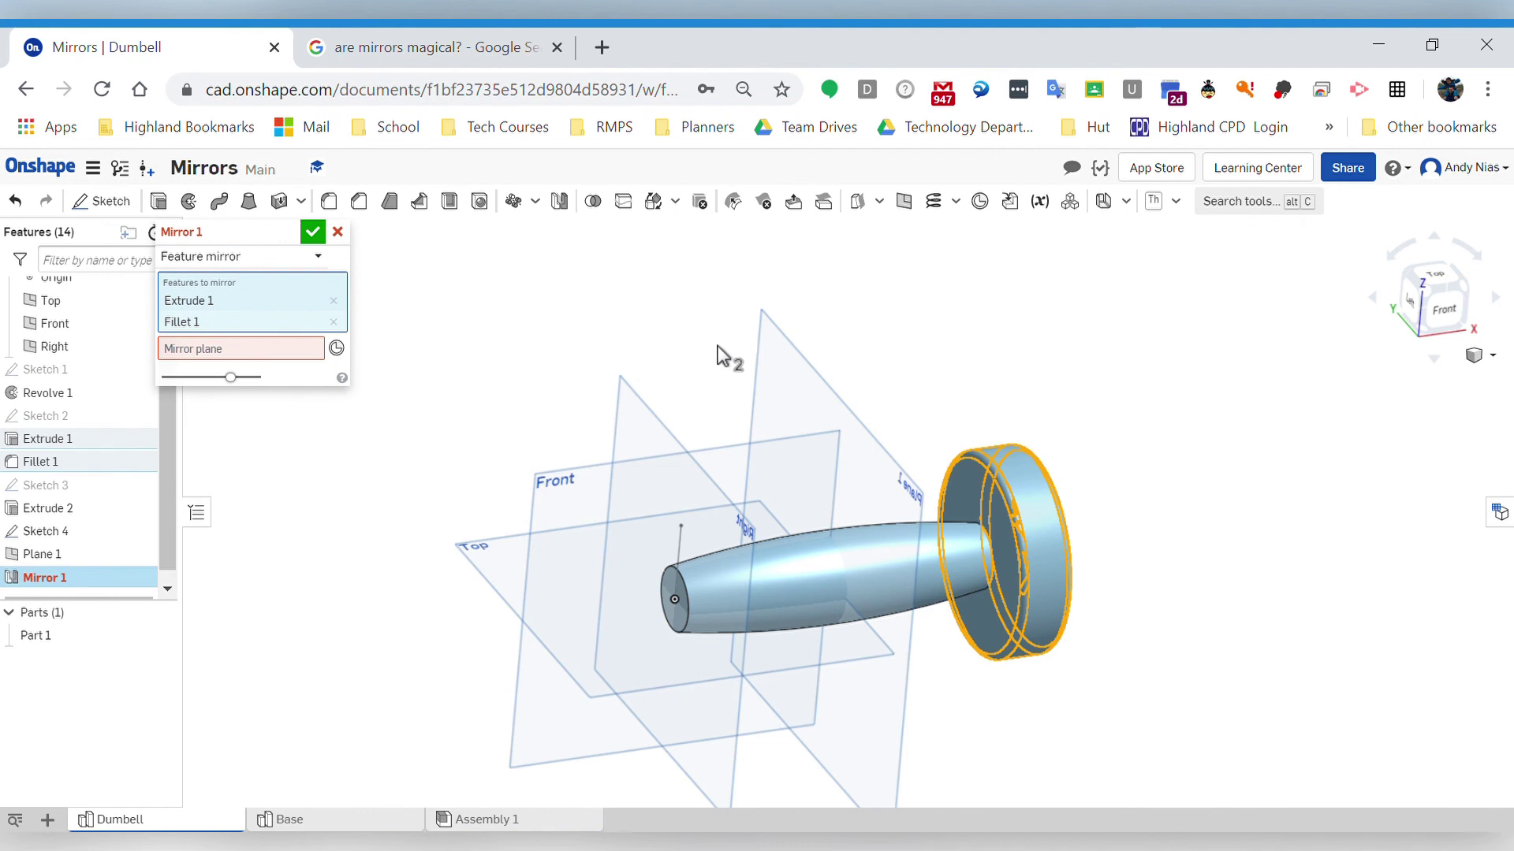
{"action": "left_click", "coordinate": [766, 324]}
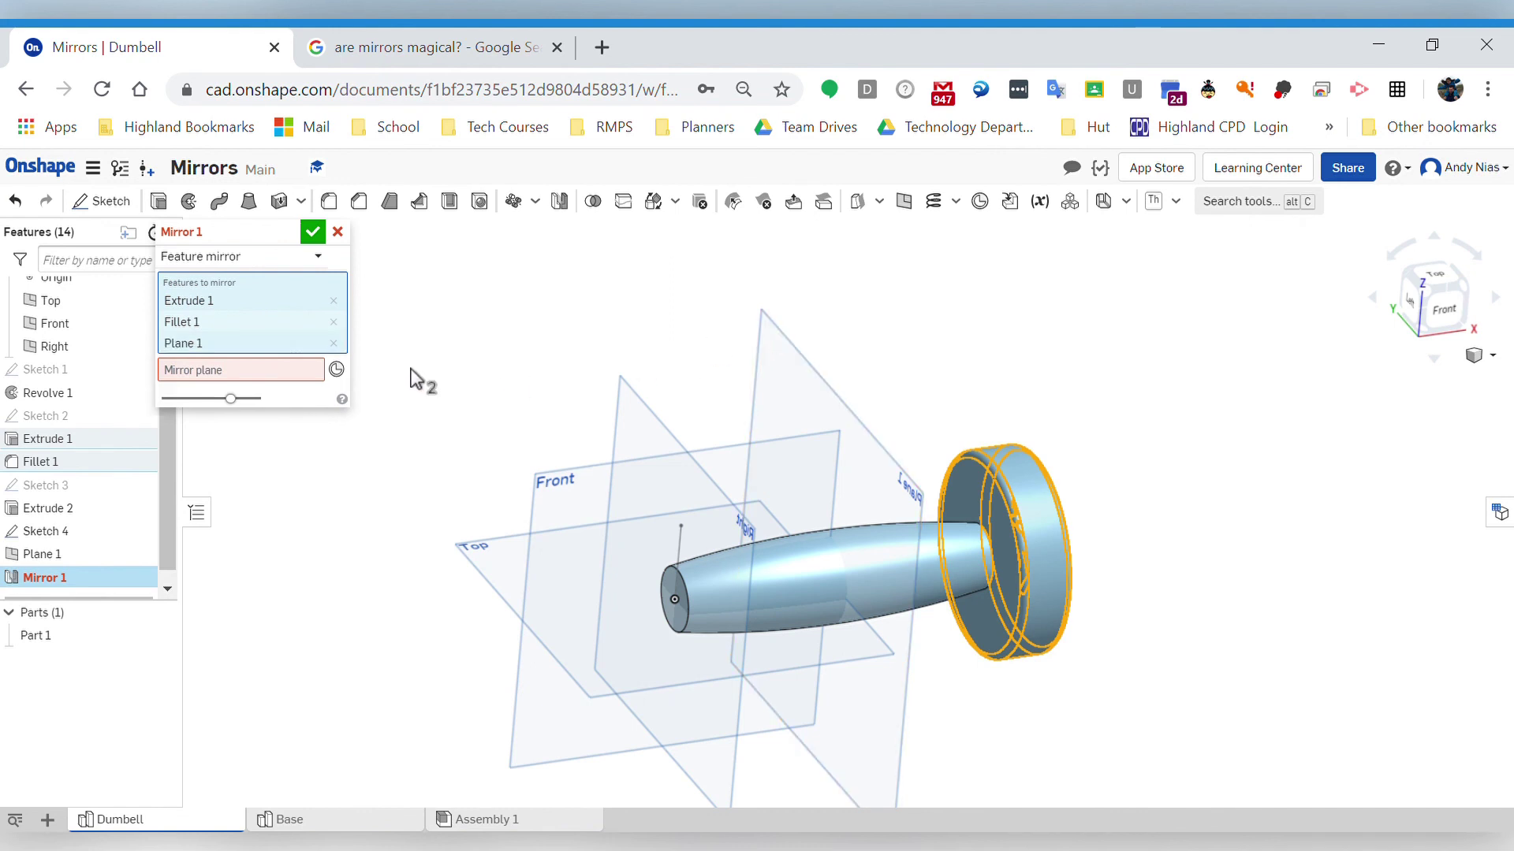
{"action": "left_click", "coordinate": [331, 344]}
{"action": "left_click", "coordinate": [290, 364]}
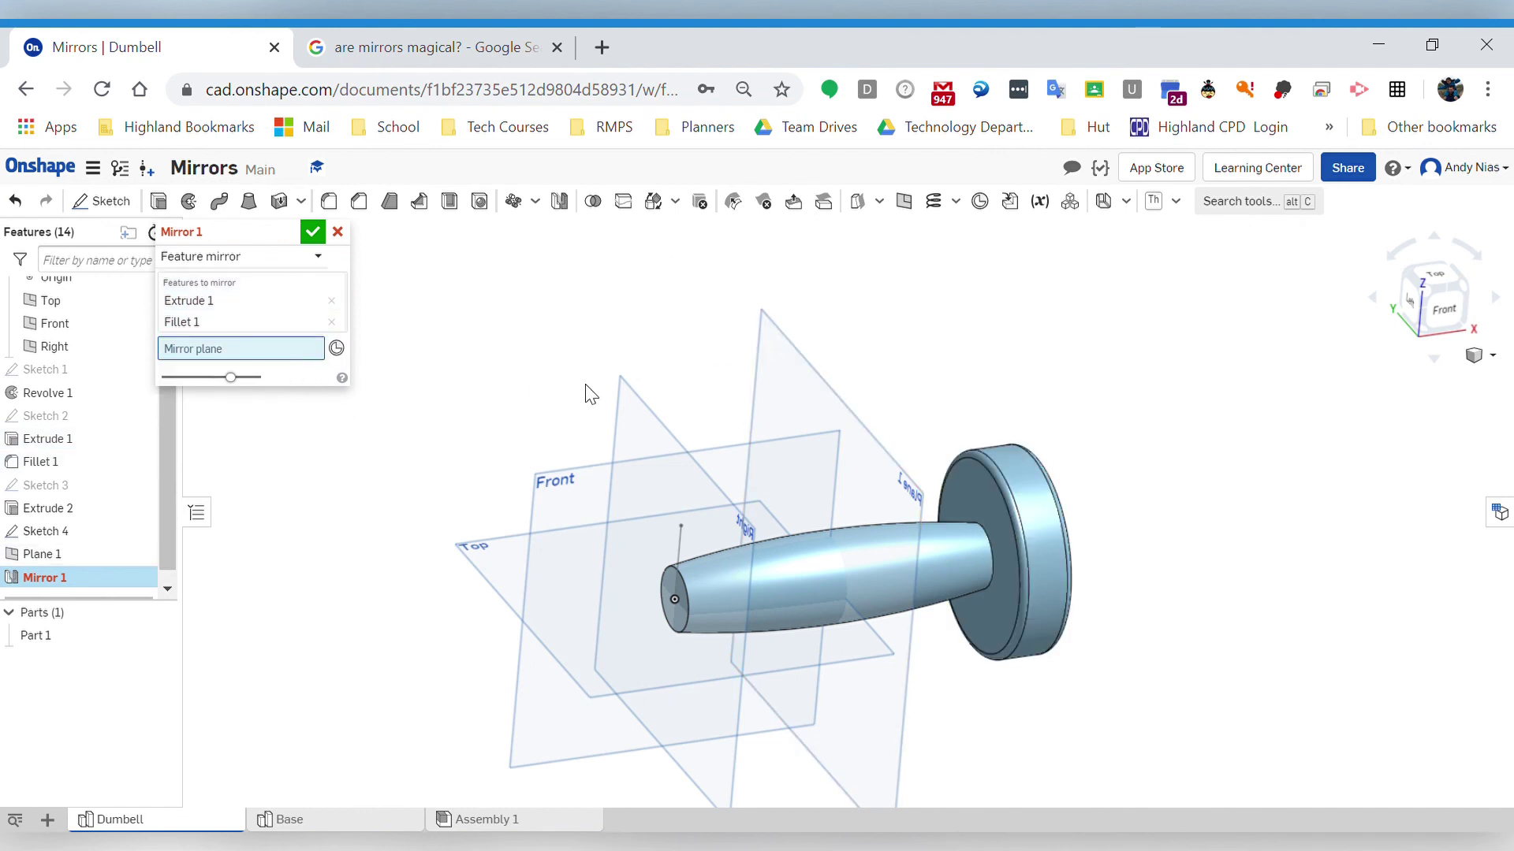
{"action": "left_click", "coordinate": [781, 347]}
{"action": "mouse_move", "coordinate": [628, 345]}
{"action": "right_mouse_down"}
{"action": "mouse_move", "coordinate": [580, 331]}
{"action": "mouse_move", "coordinate": [613, 340]}
{"action": "right_mouse_up"}
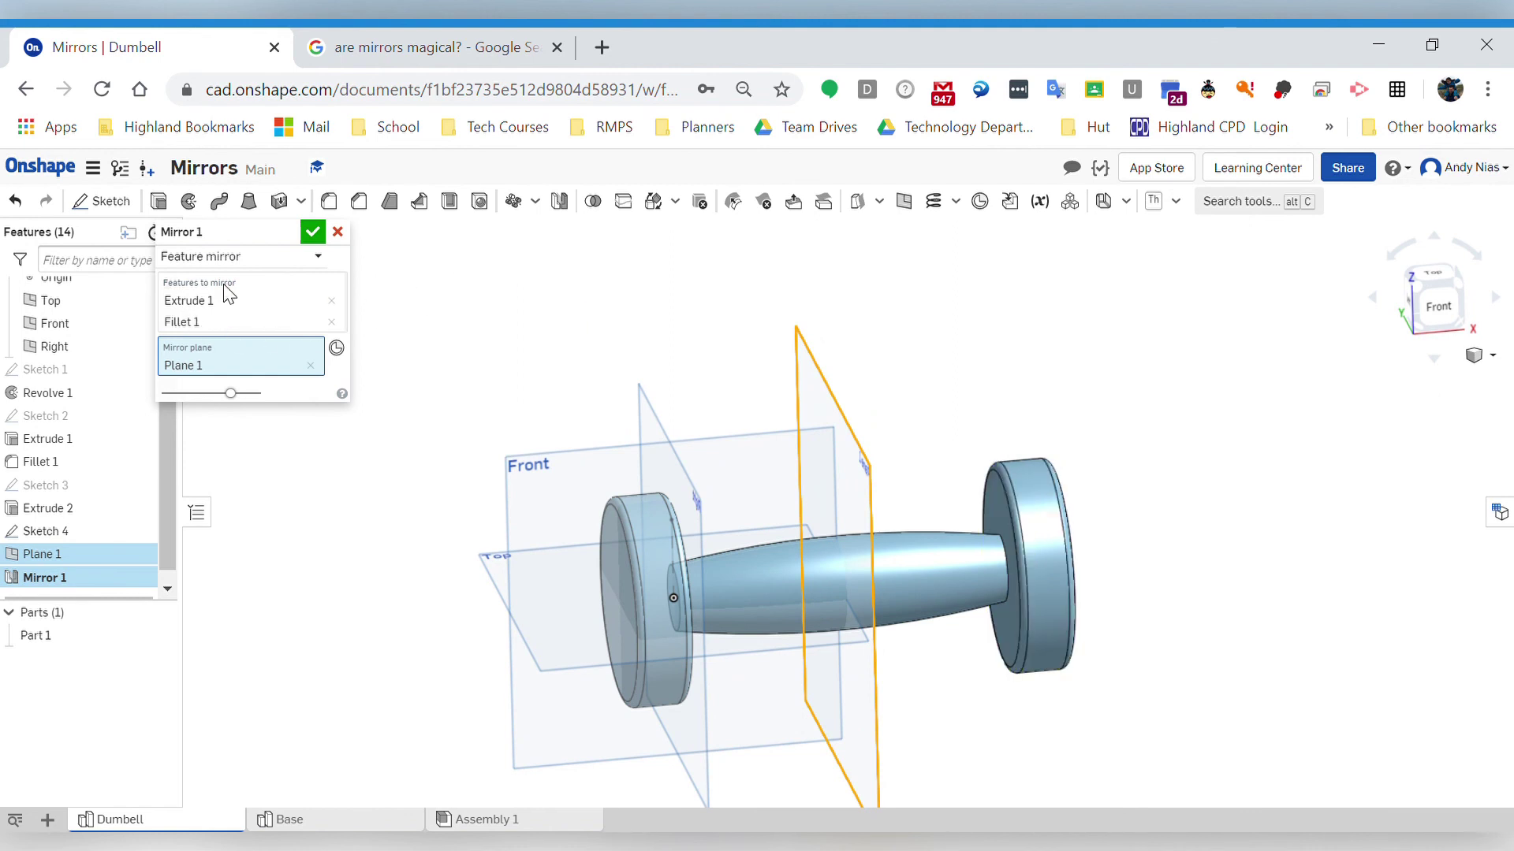
{"action": "left_click", "coordinate": [338, 231]}
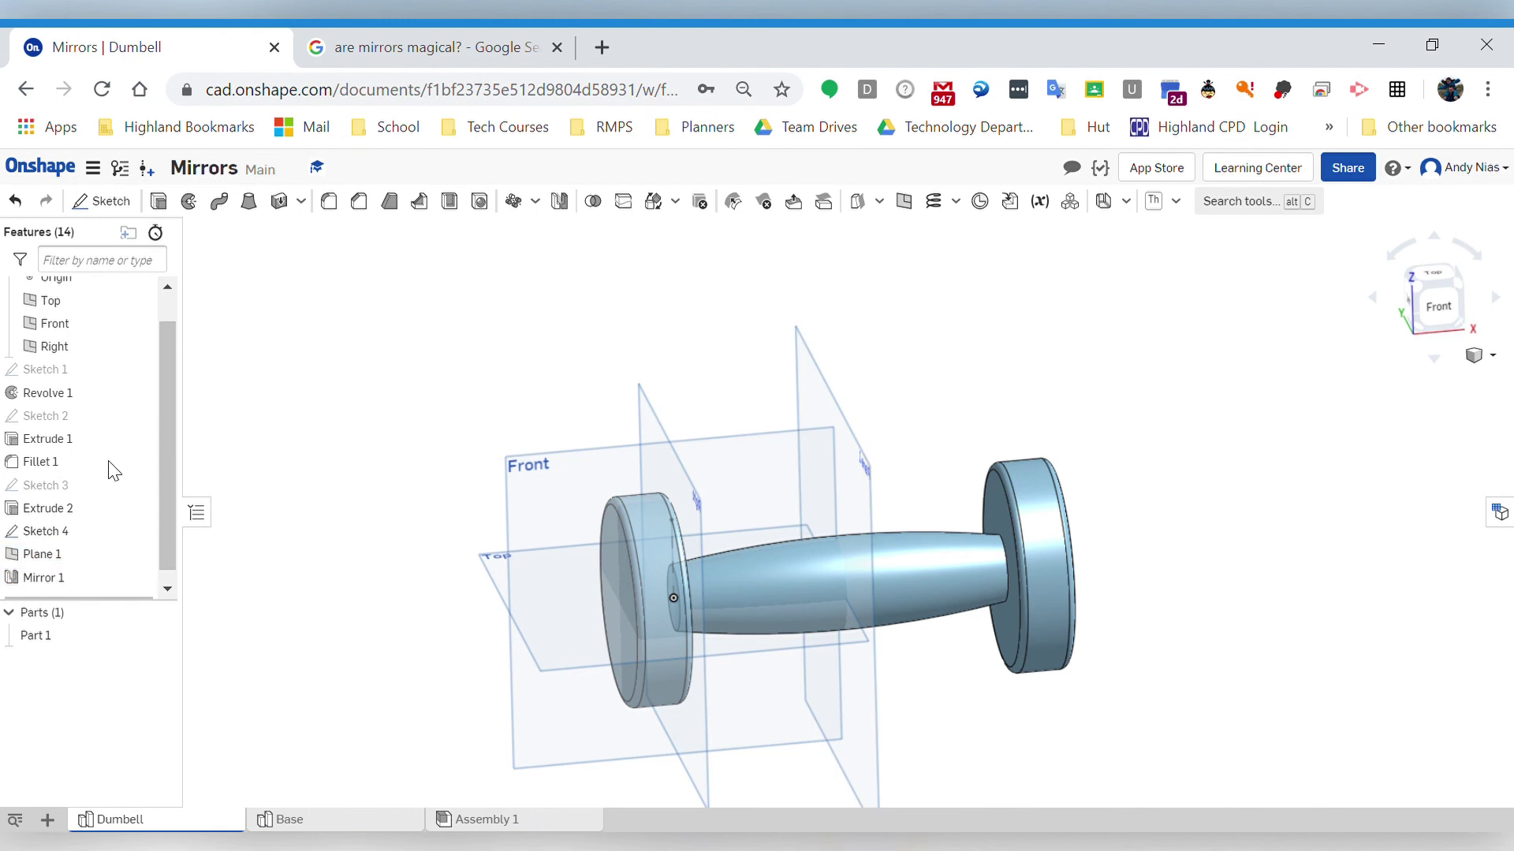
Open Plane 1 for editing to show its Right plane and end-face references.
{"action": "double_click", "coordinate": [59, 567]}
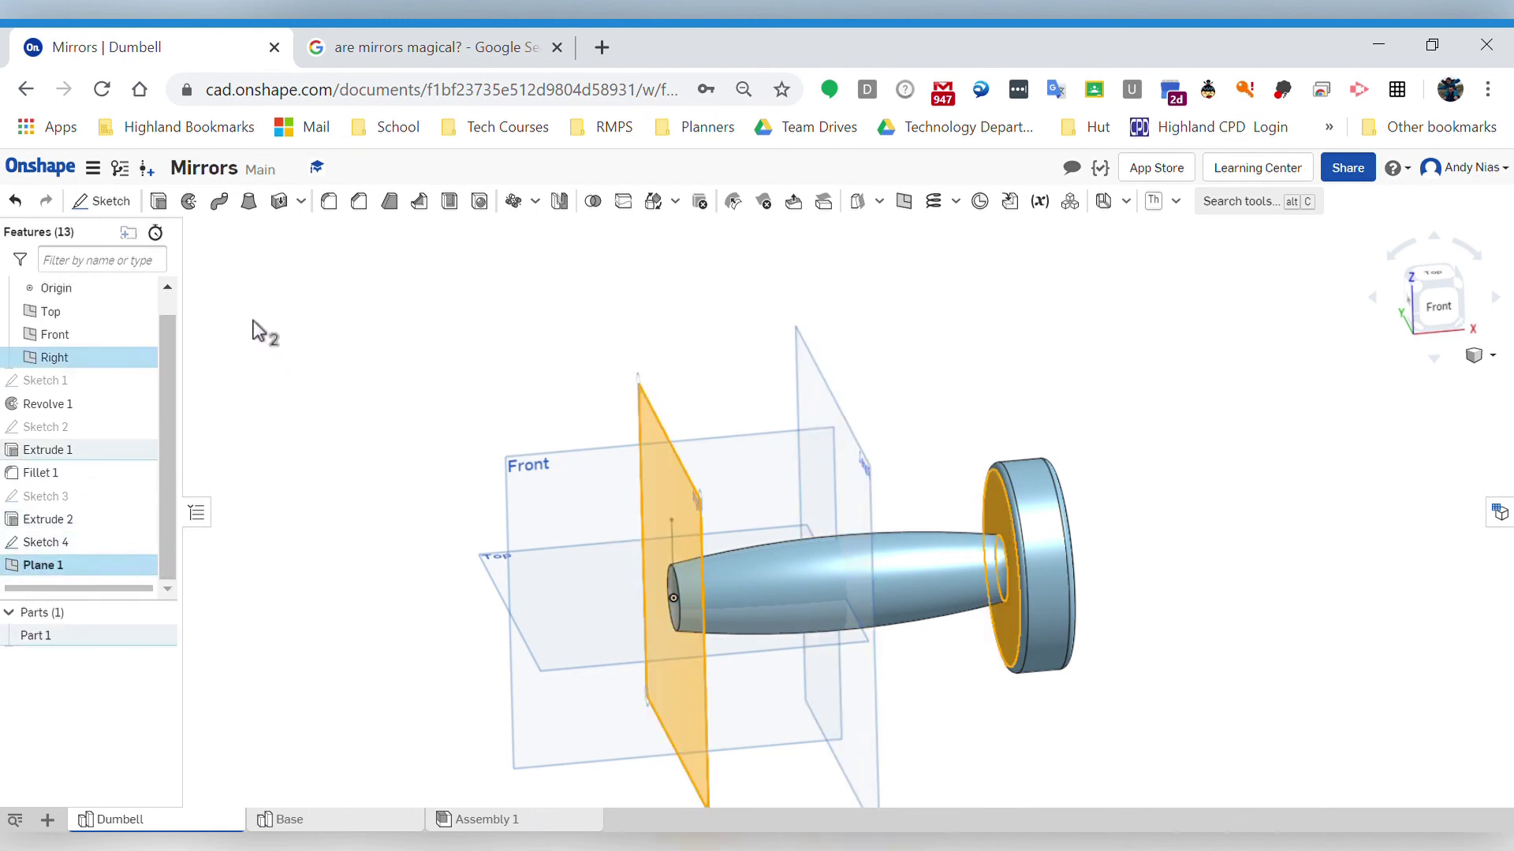